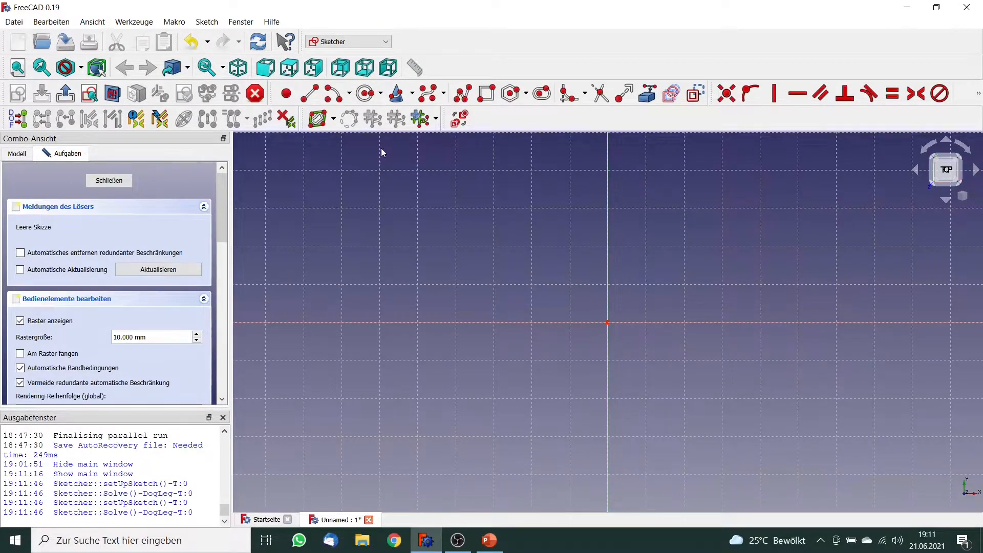
# Draw a closed stepped polyline on the horizontal axis: about 70 by 10 mm left of the vertical axis, about 74 by 30 mm right of it.
pyautogui.click(464, 95)
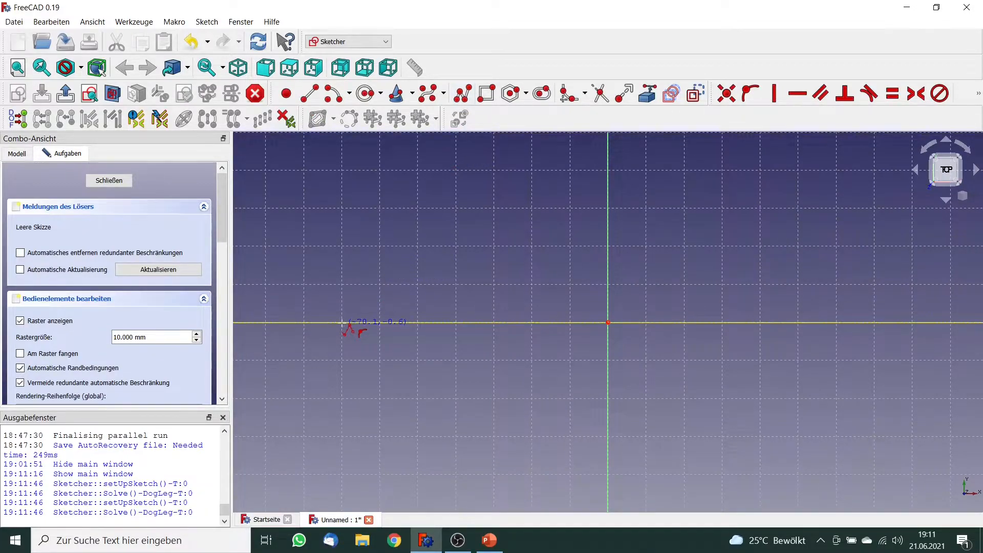
pyautogui.click(342, 321)
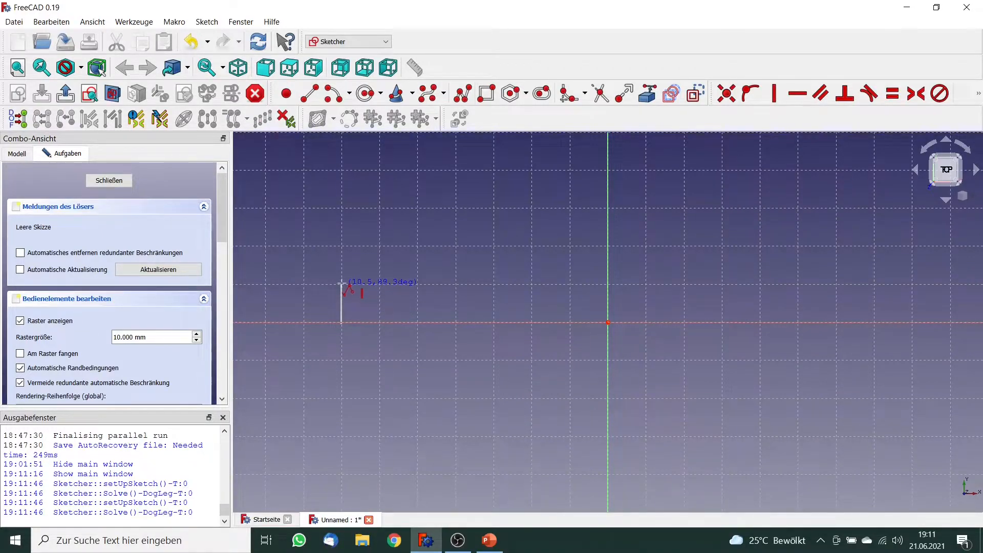
pyautogui.click(342, 283)
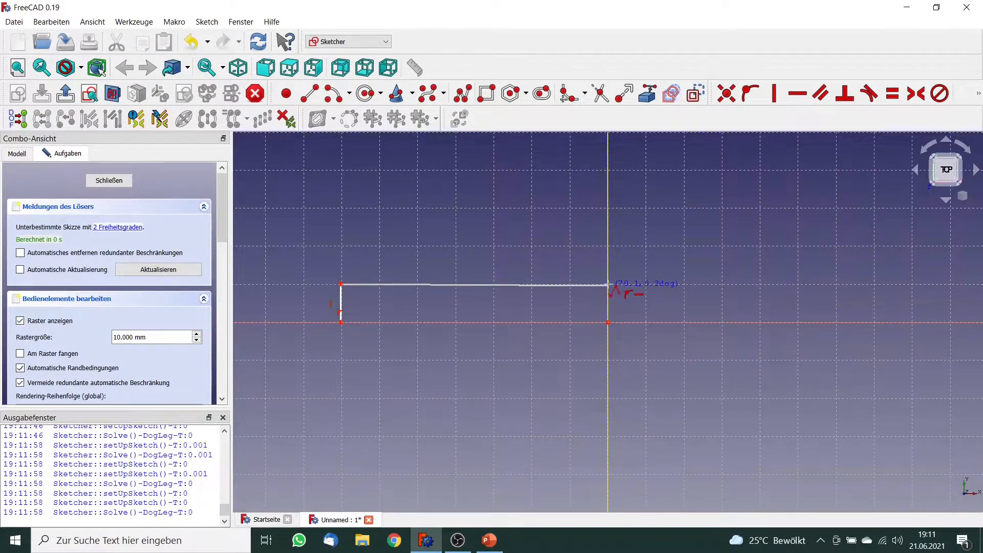
pyautogui.click(608, 283)
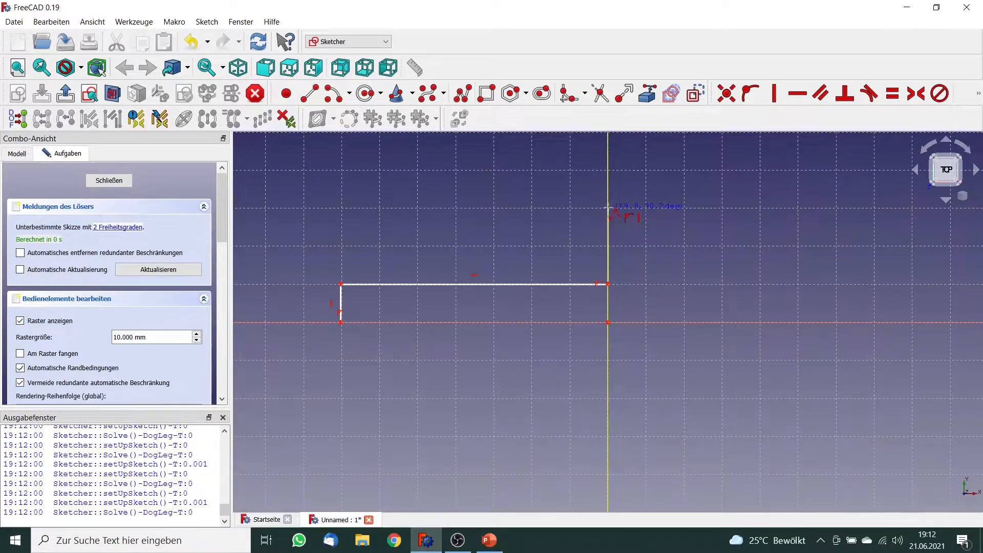
pyautogui.click(608, 208)
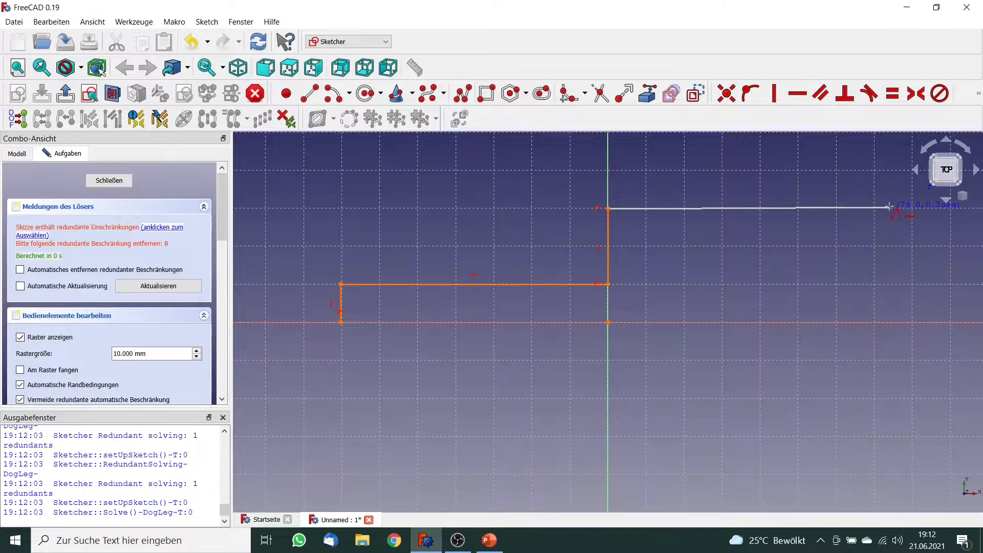
pyautogui.click(890, 208)
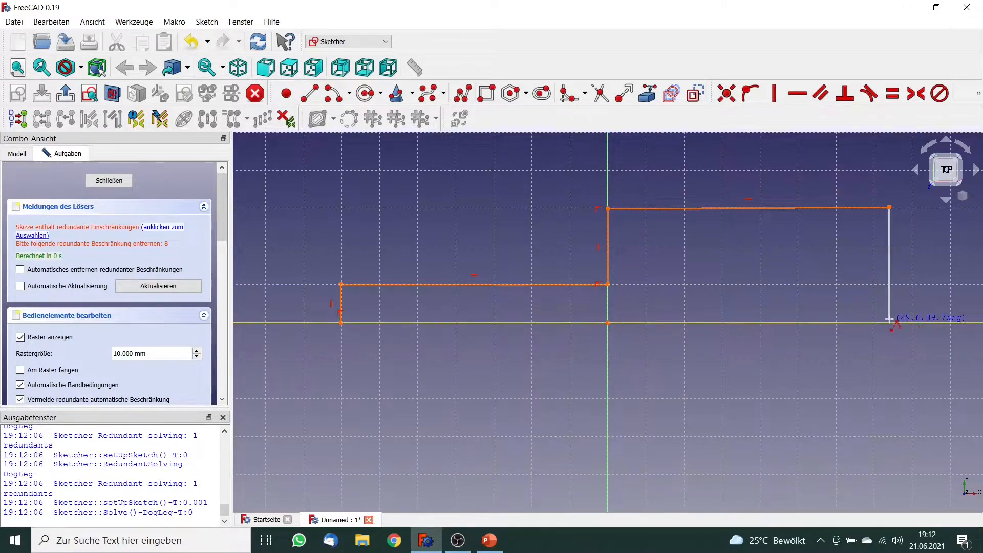
pyautogui.click(889, 323)
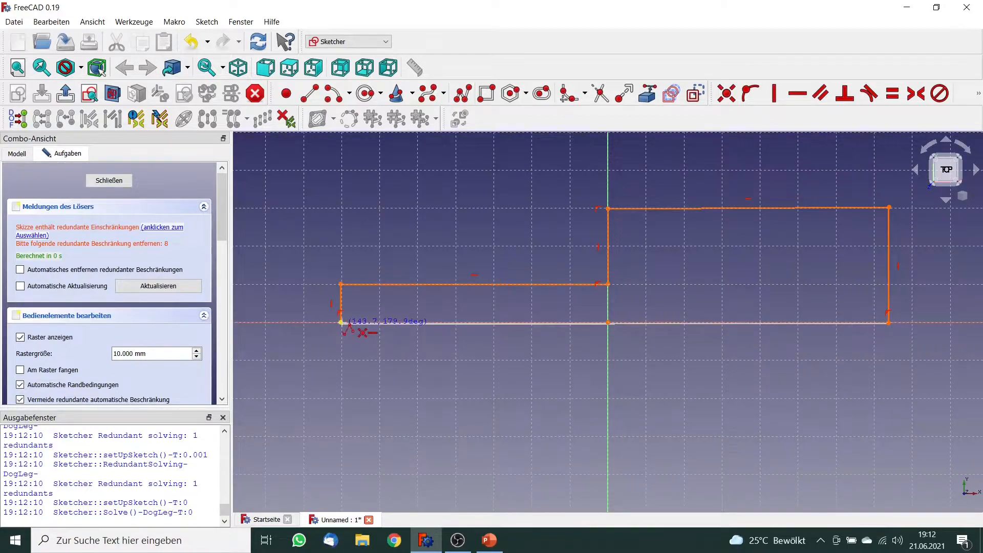
pyautogui.click(341, 323)
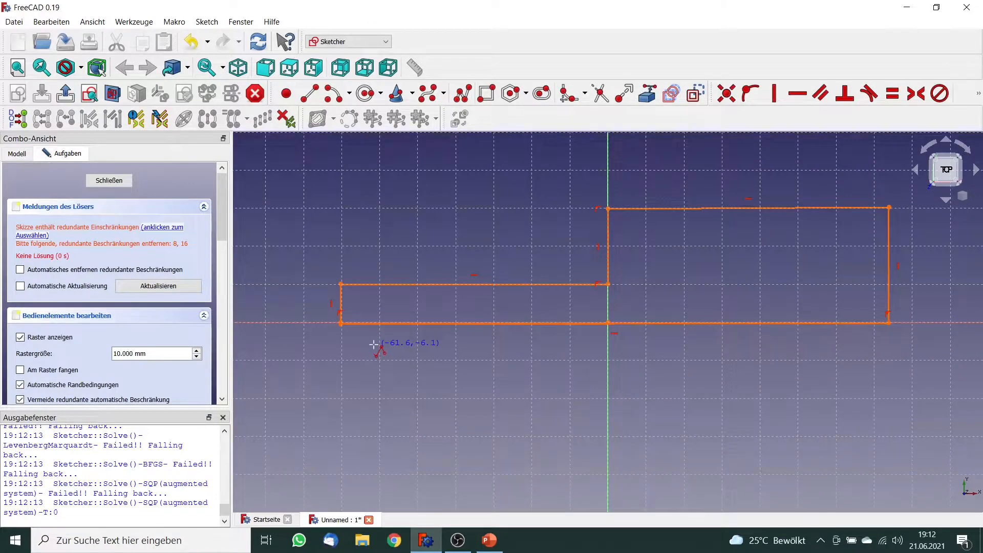
pyautogui.rightClick(374, 344)
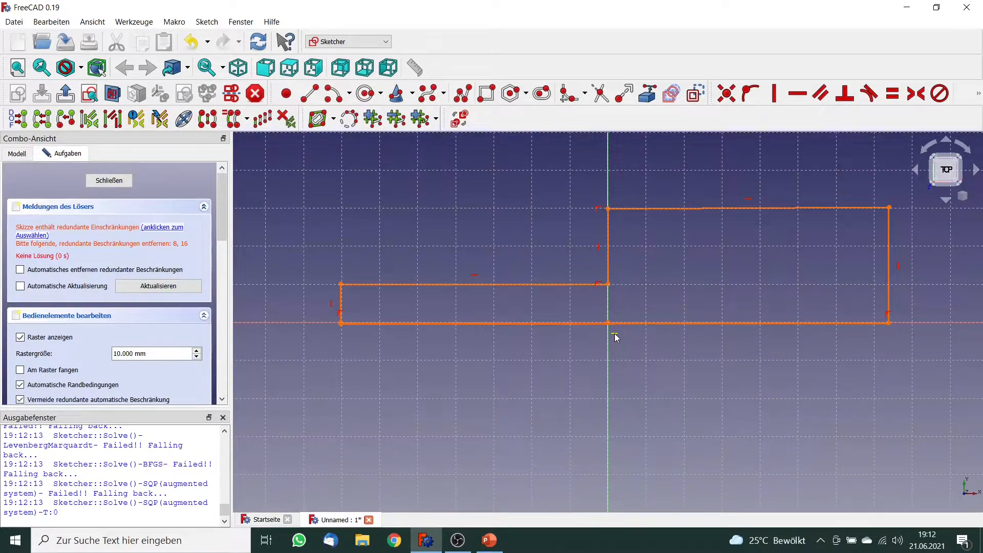
# Delete the redundant horizontal constraint on the profile's bottom line and the vertical constraint on the step line along the vertical axis.
pyautogui.press('Delete')
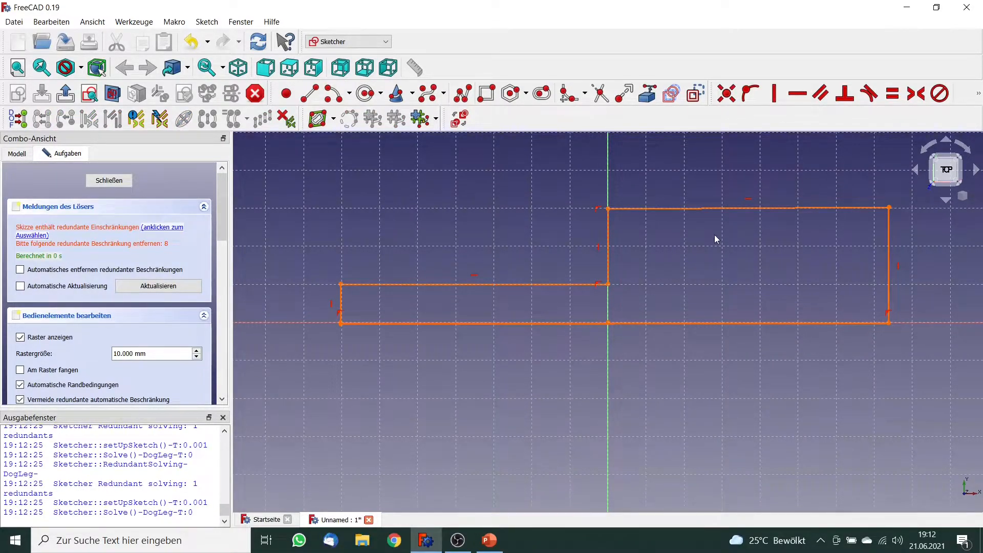
pyautogui.click(599, 247)
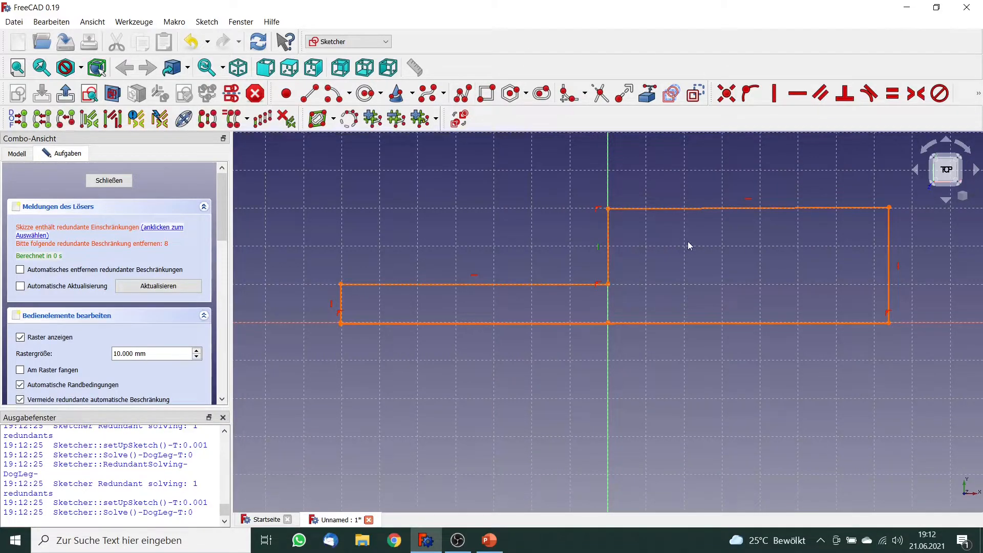
pyautogui.press('Delete')
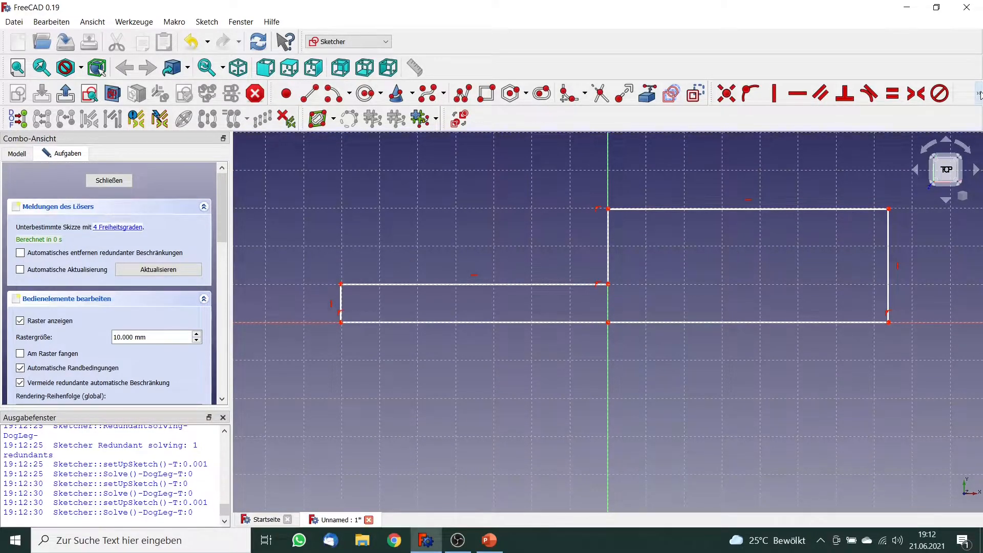
# Constrain the horizontal distance between the endpoints of the taller section's upper edge to 50 mm.
pyautogui.click(978, 93)
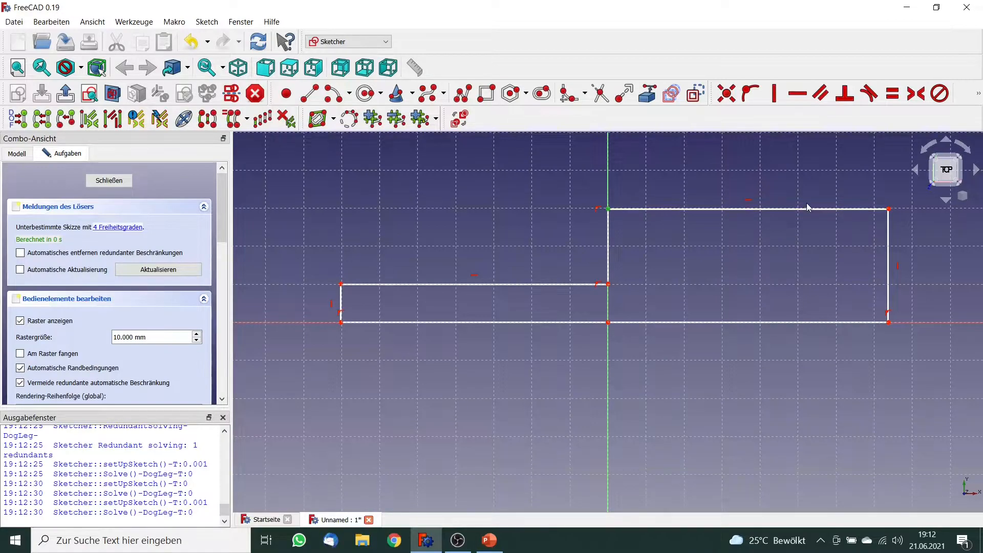
pyautogui.click(978, 94)
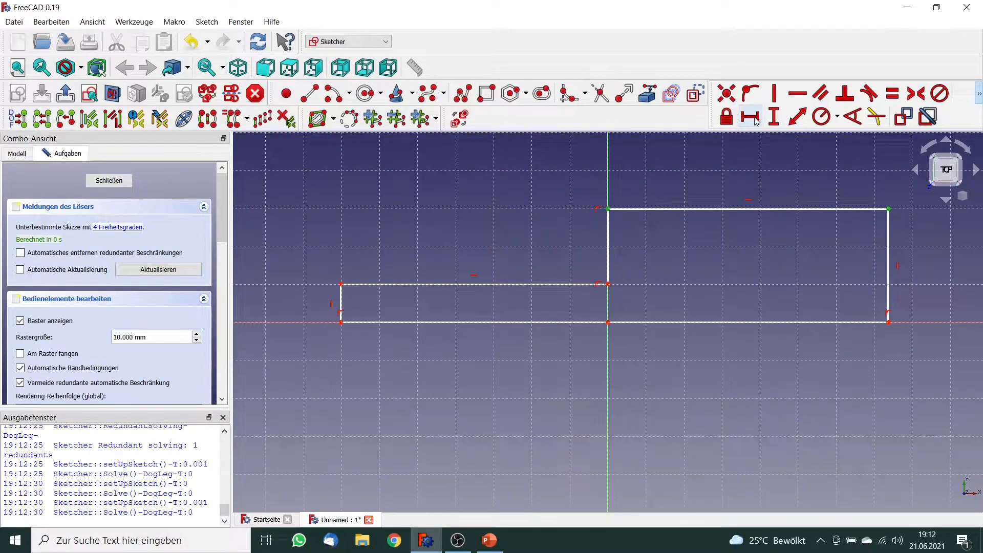
pyautogui.click(750, 117)
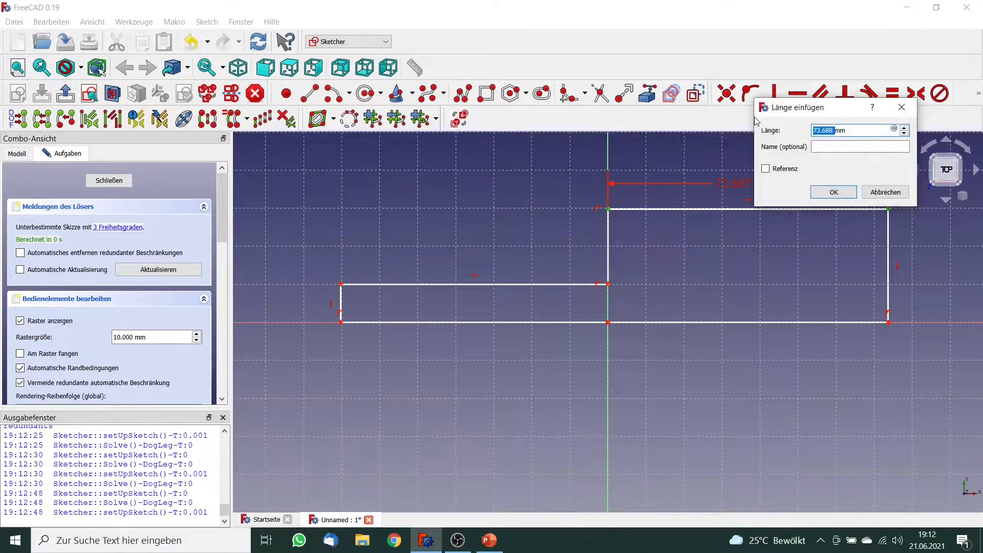
pyautogui.write('50')
pyautogui.click(833, 192)
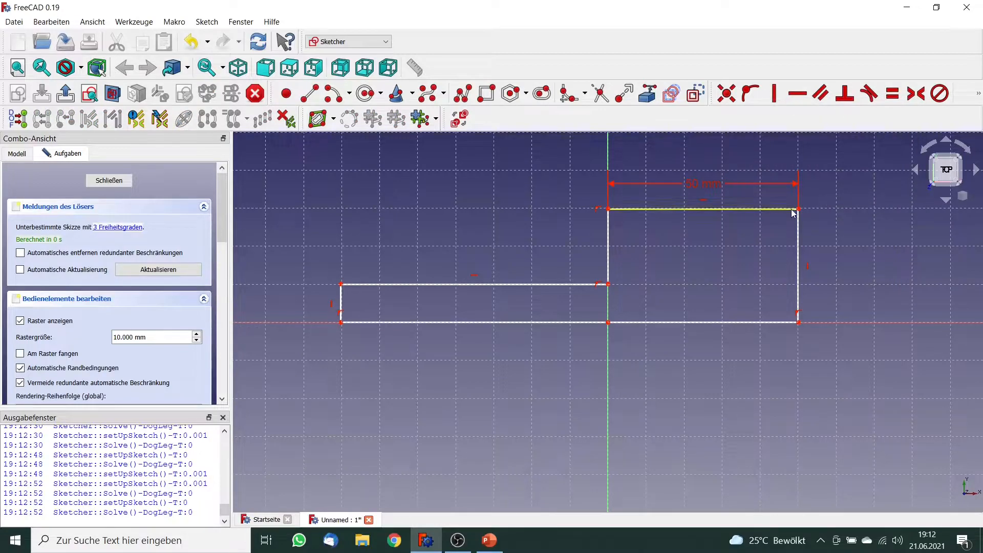
# Constrain the vertical distance between the endpoints of the taller section's outer edge to 25 mm.
pyautogui.click(799, 323)
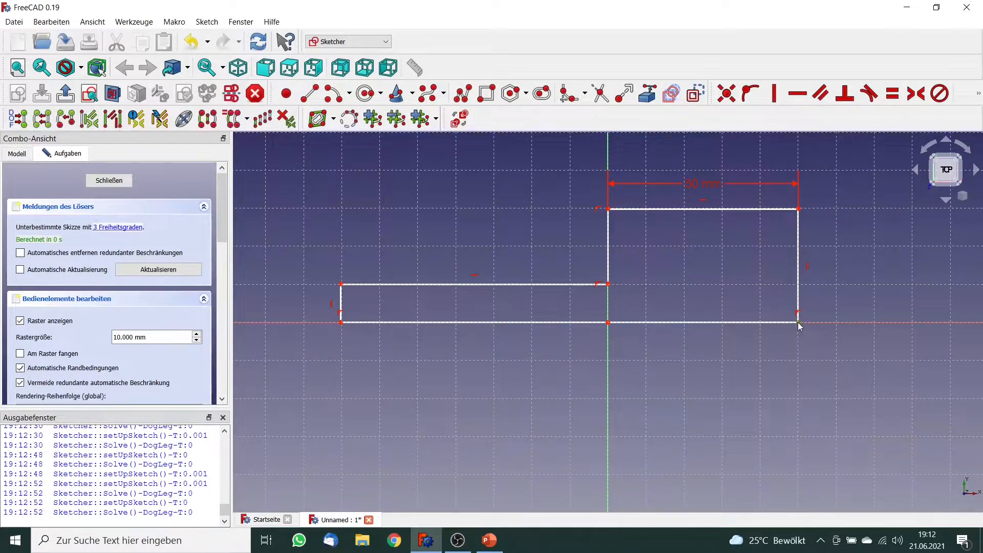
pyautogui.click(798, 209)
pyautogui.click(978, 97)
pyautogui.click(774, 116)
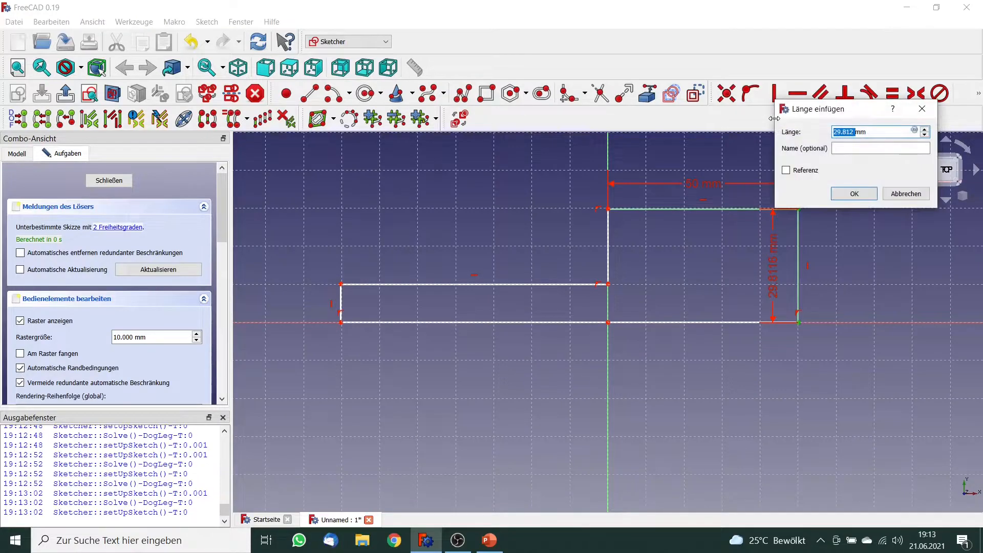
pyautogui.write('25')
pyautogui.click(858, 195)
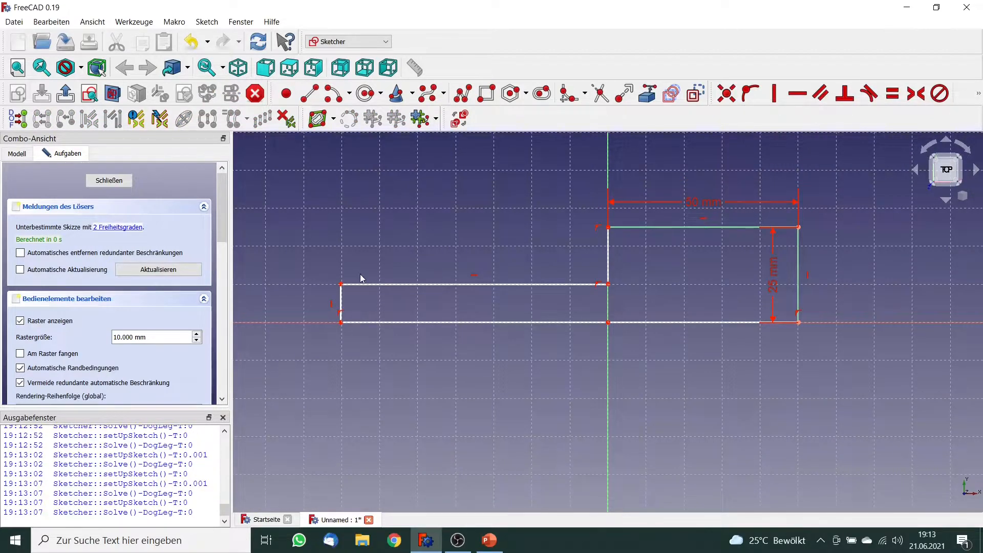
# Constrain the horizontal distance between the endpoints of the lower section's upper edge to 50 mm.
pyautogui.click(342, 285)
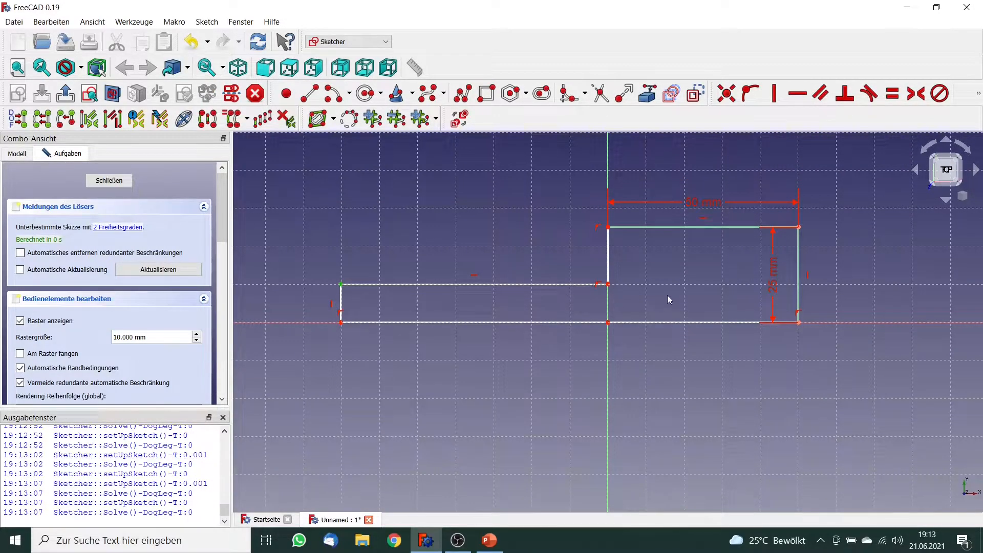
pyautogui.click(608, 284)
pyautogui.click(978, 94)
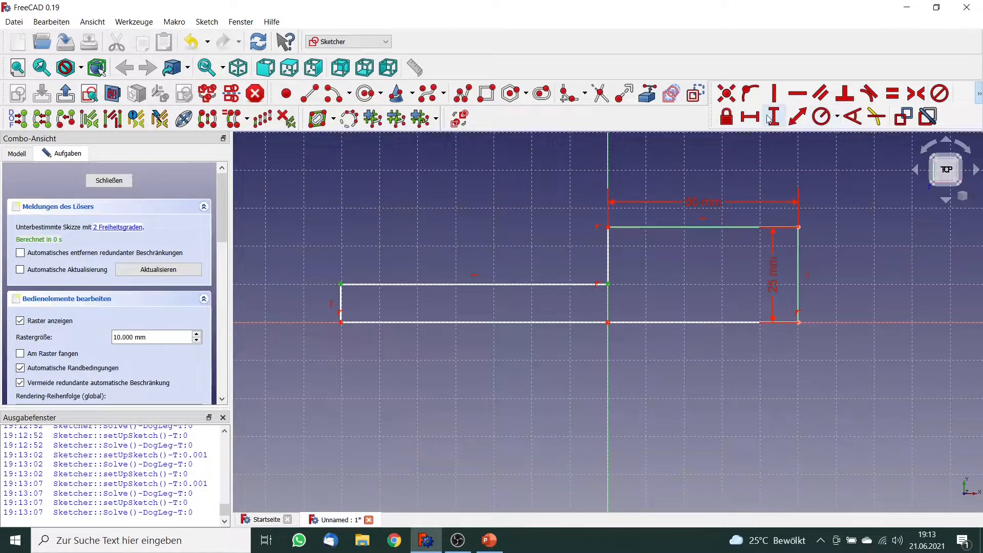
pyautogui.click(750, 117)
pyautogui.write('50')
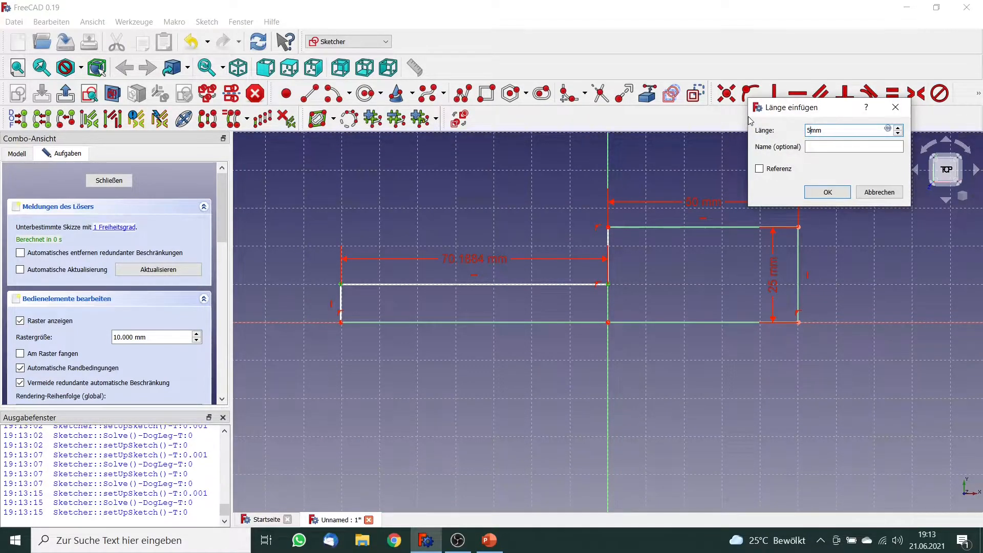
pyautogui.click(827, 192)
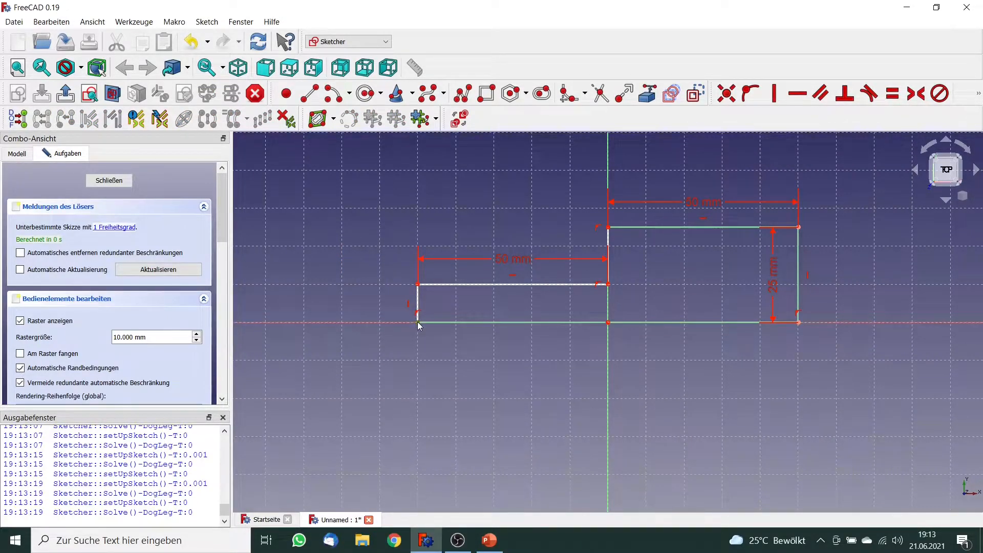
# Constrain the vertical distance between the endpoints of the lower section's outer edge to 5 mm.
pyautogui.click(419, 297)
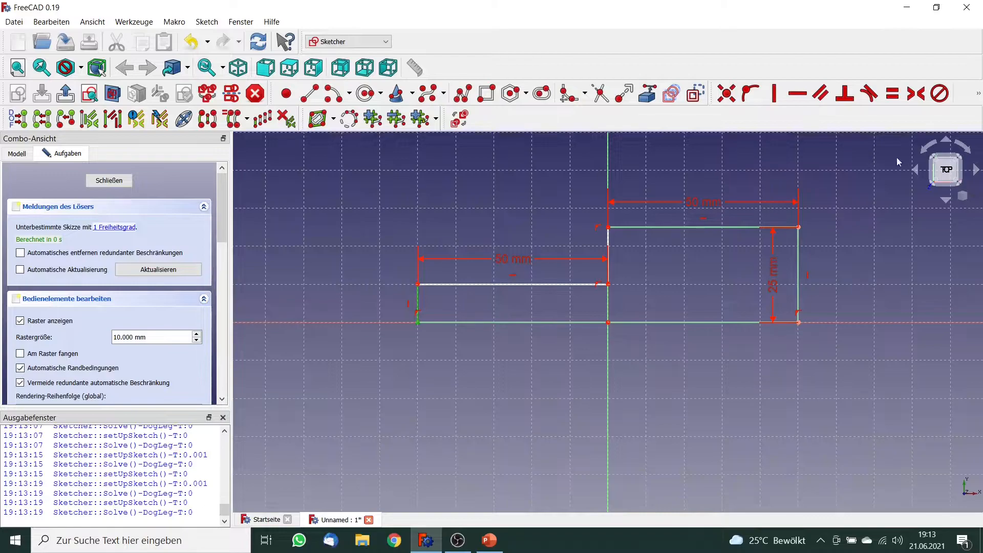
pyautogui.click(431, 298)
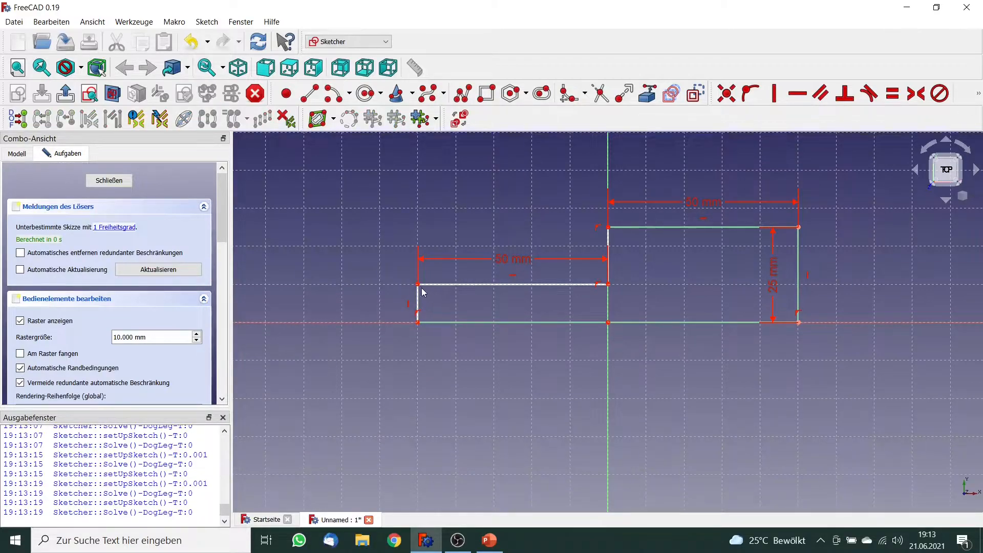
pyautogui.click(418, 285)
pyautogui.click(418, 322)
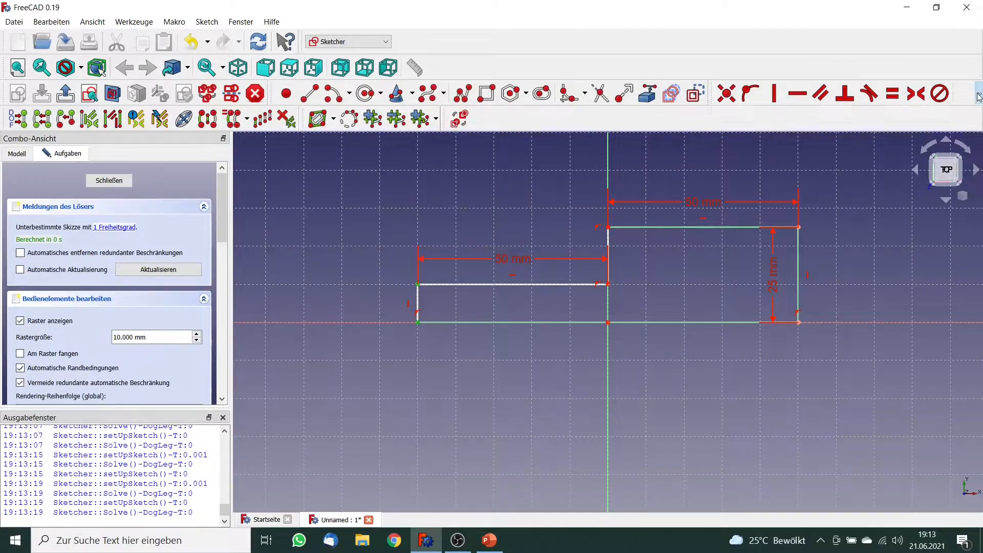
pyautogui.click(977, 93)
pyautogui.click(773, 117)
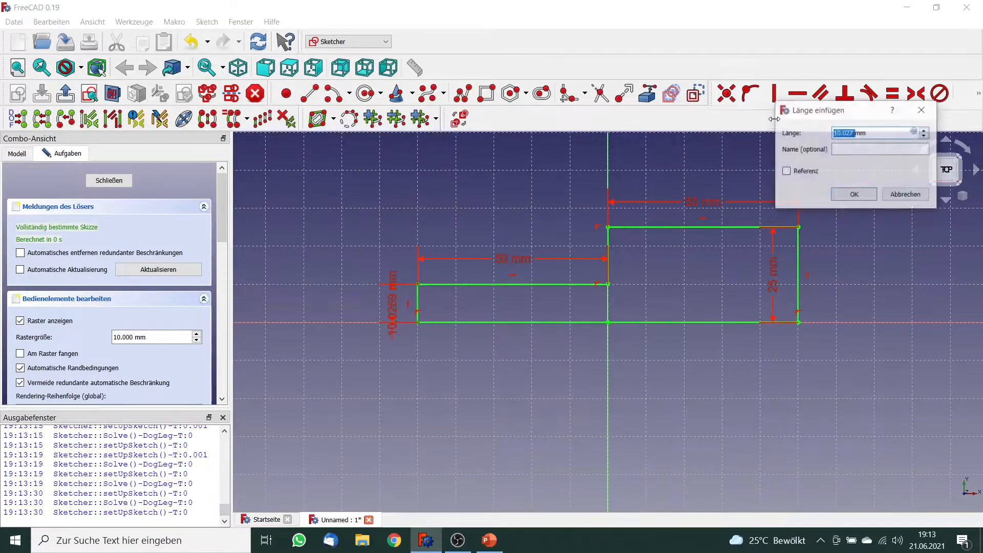
pyautogui.write('5')
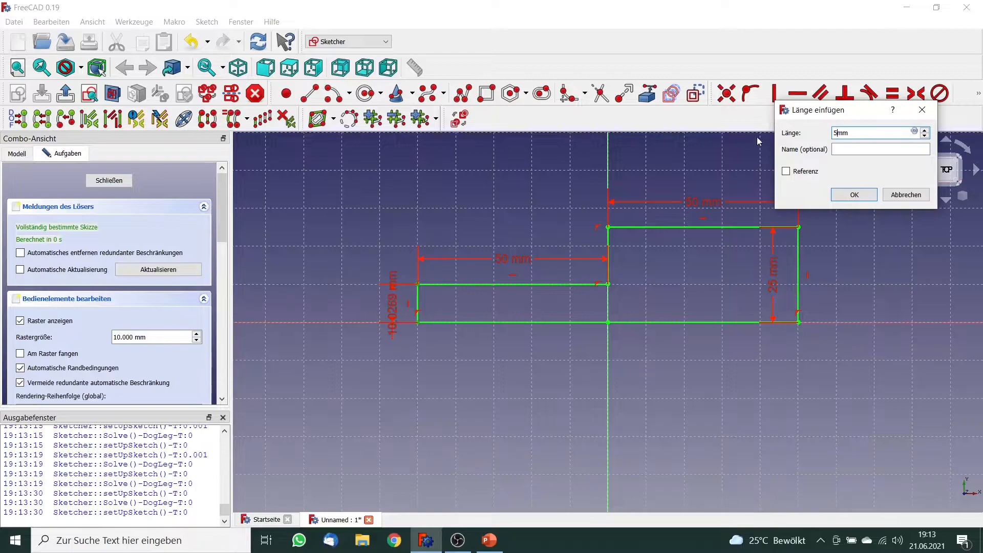
pyautogui.click(854, 195)
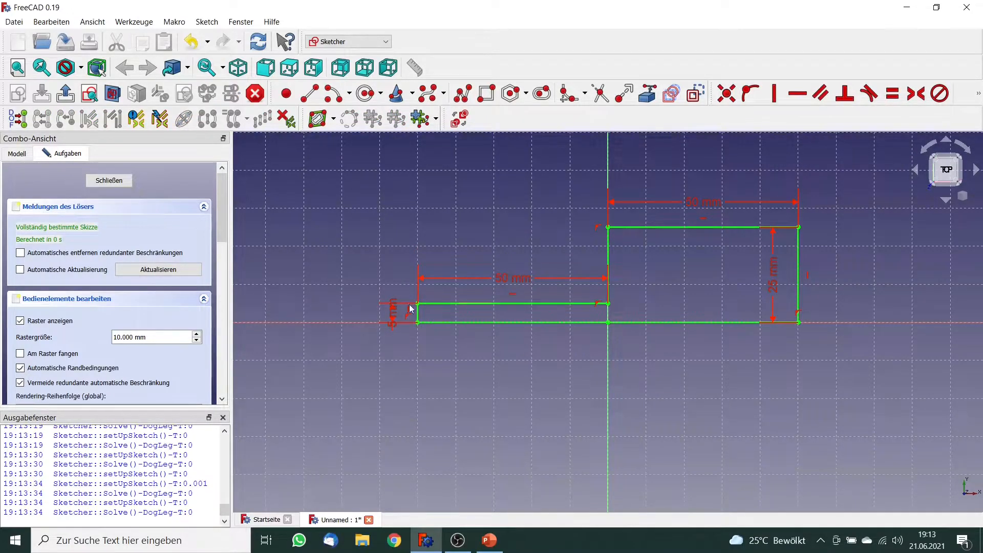
# Move the 5 mm and 25 mm dimension labels clear of the profile and close the sketch.
pyautogui.moveTo(390, 316); pyautogui.dragTo(384, 347)
pyautogui.moveTo(772, 283); pyautogui.dragTo(840, 290)
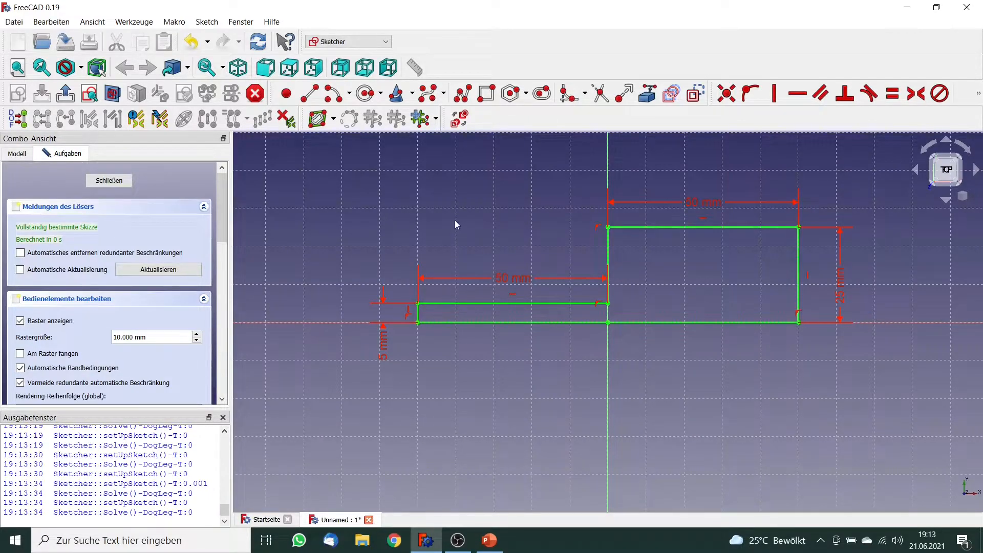
pyautogui.click(118, 181)
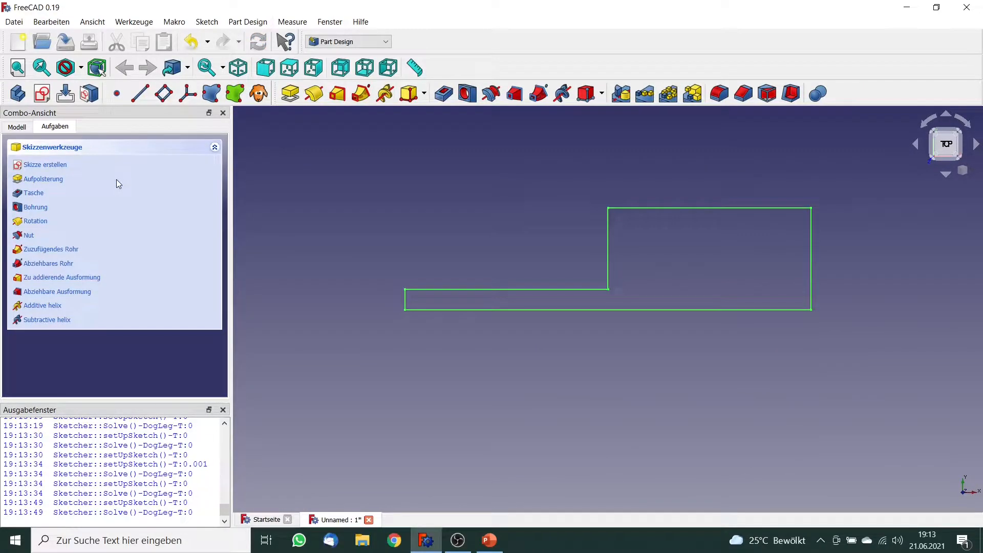
# Revolve the stepped half profile 360° around the base X-axis into a solid.
pyautogui.click(39, 221)
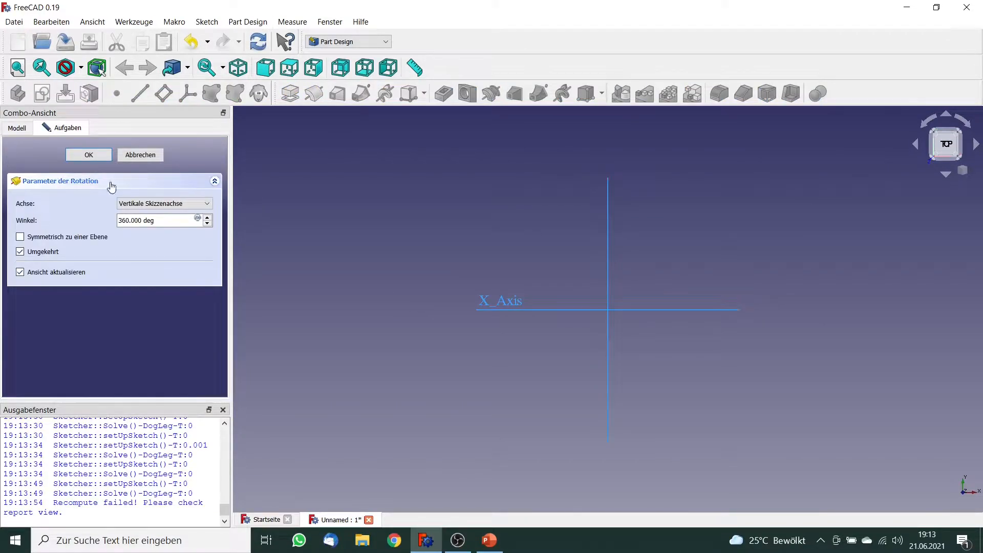
pyautogui.click(88, 155)
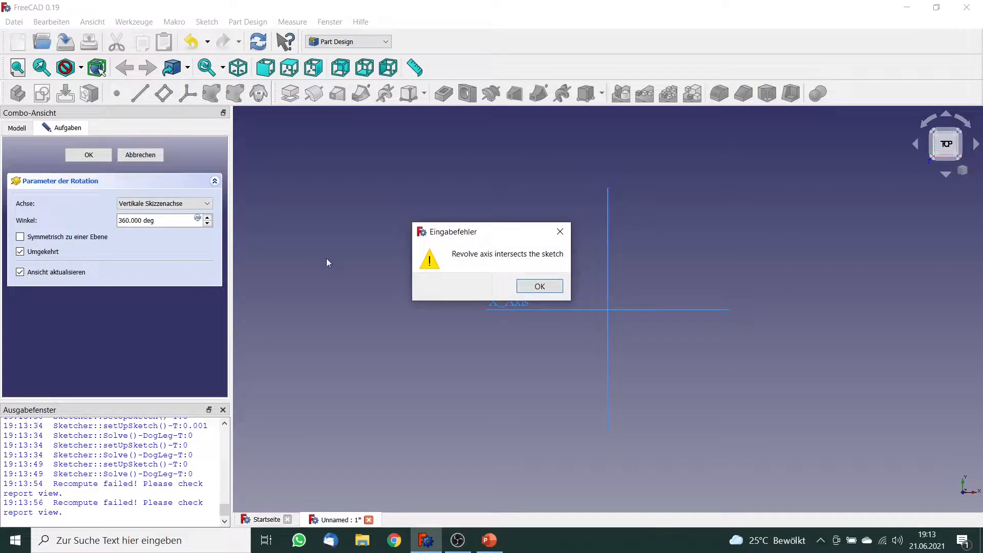
pyautogui.click(535, 288)
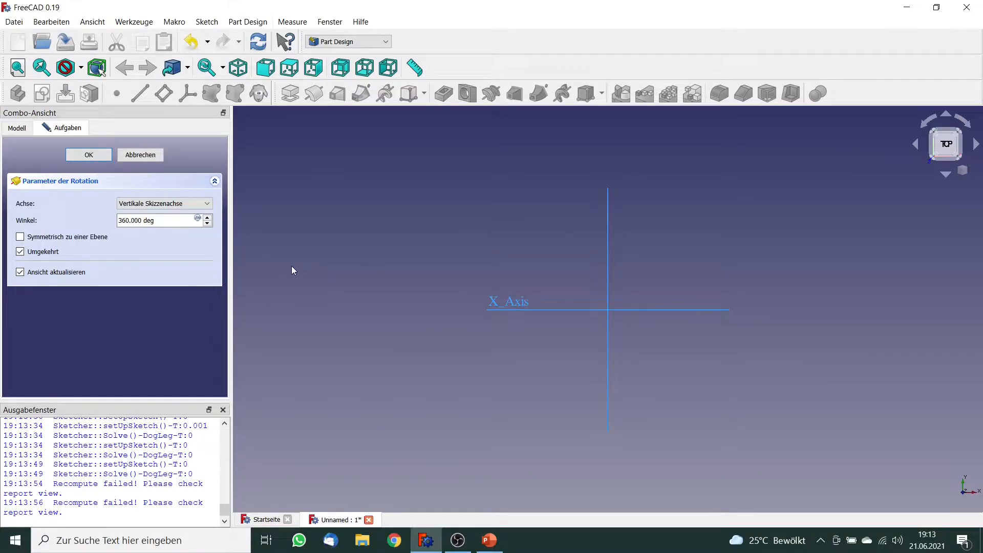
pyautogui.click(566, 309)
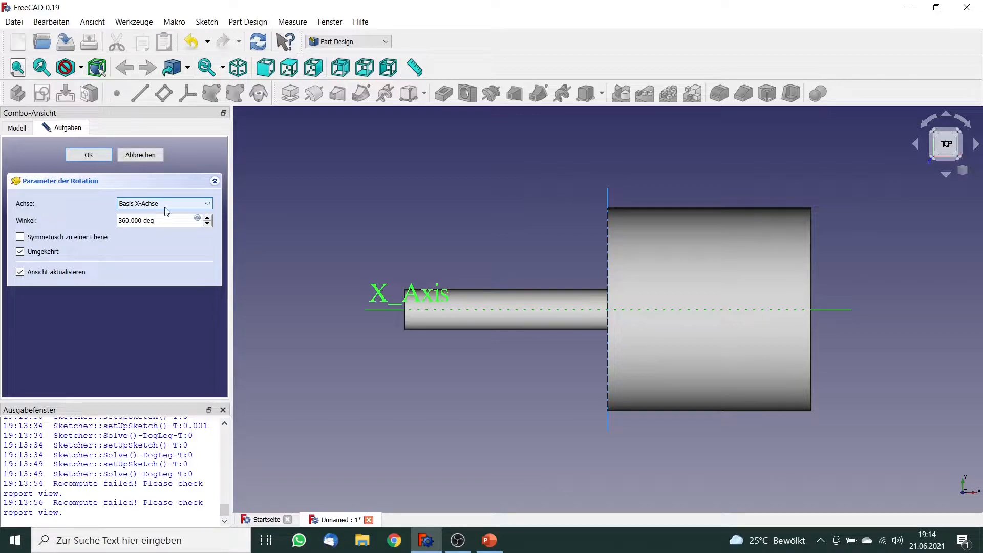
pyautogui.moveTo(369, 231); pyautogui.dragTo(398, 246, button='middle')
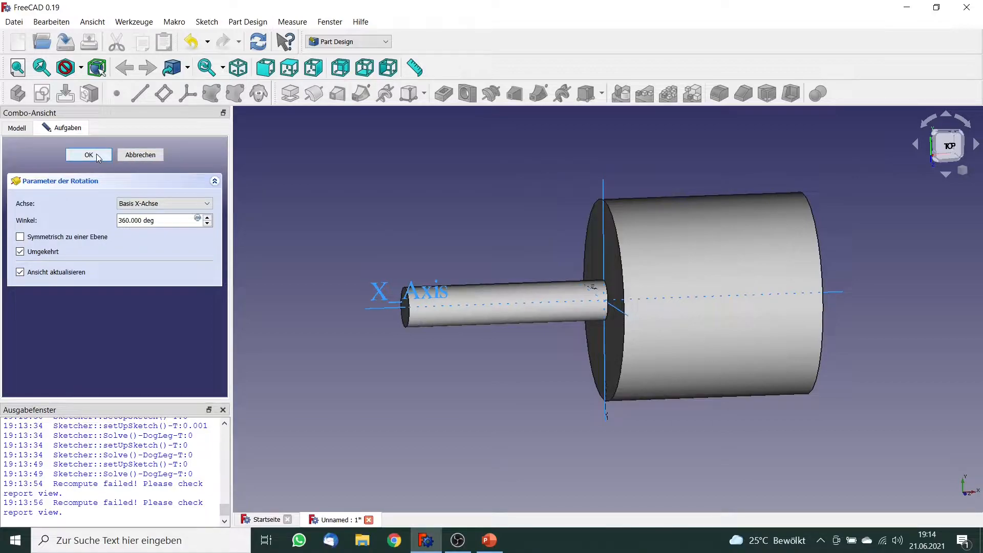
pyautogui.click(90, 156)
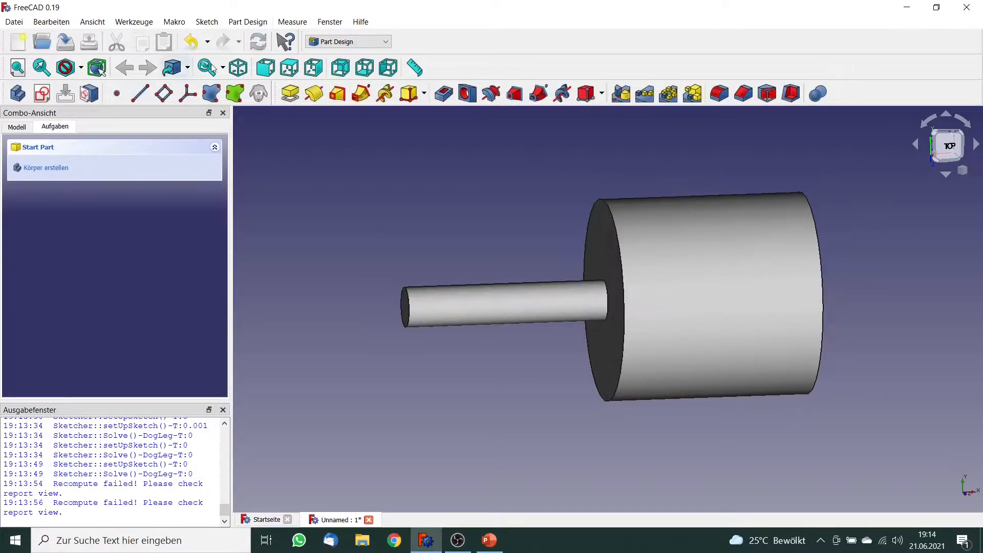
# Switch to the CfdOF workbench and create a CFD analysis for the revolved body.
pyautogui.click(387, 42)
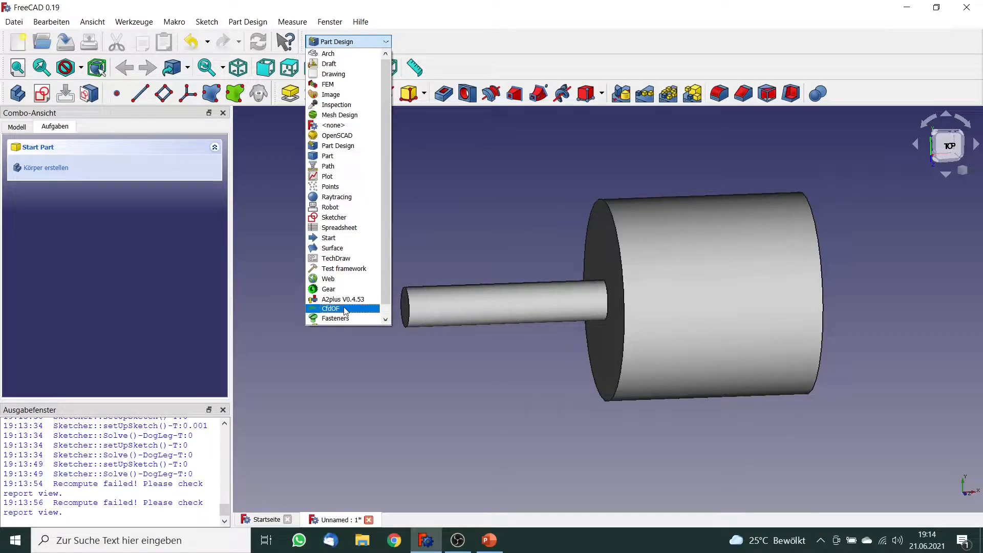
pyautogui.click(345, 309)
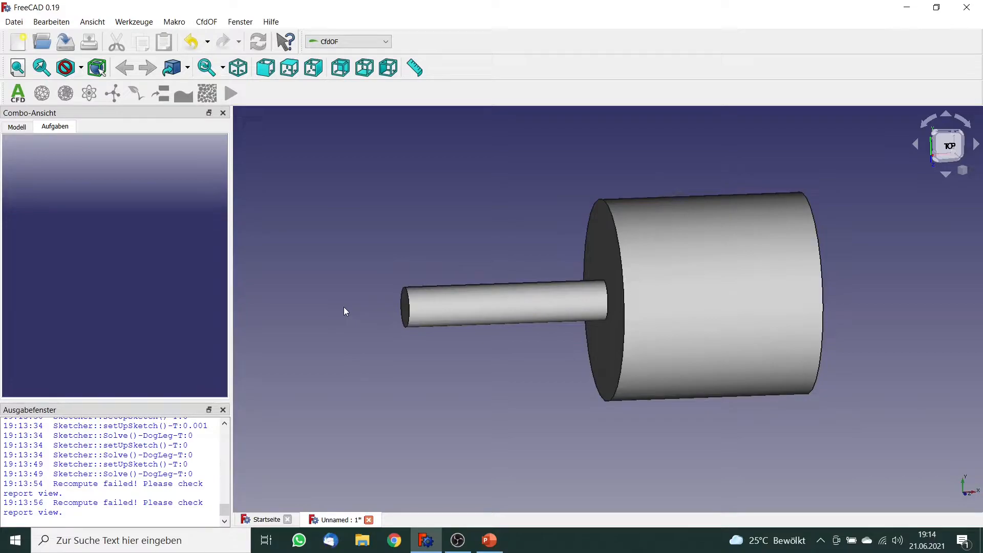
pyautogui.click(19, 126)
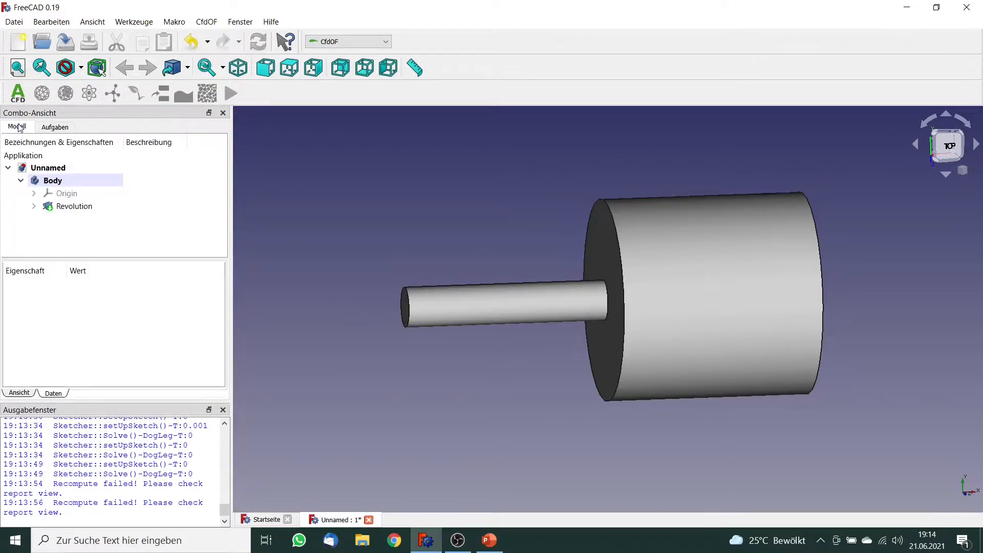
pyautogui.click(18, 95)
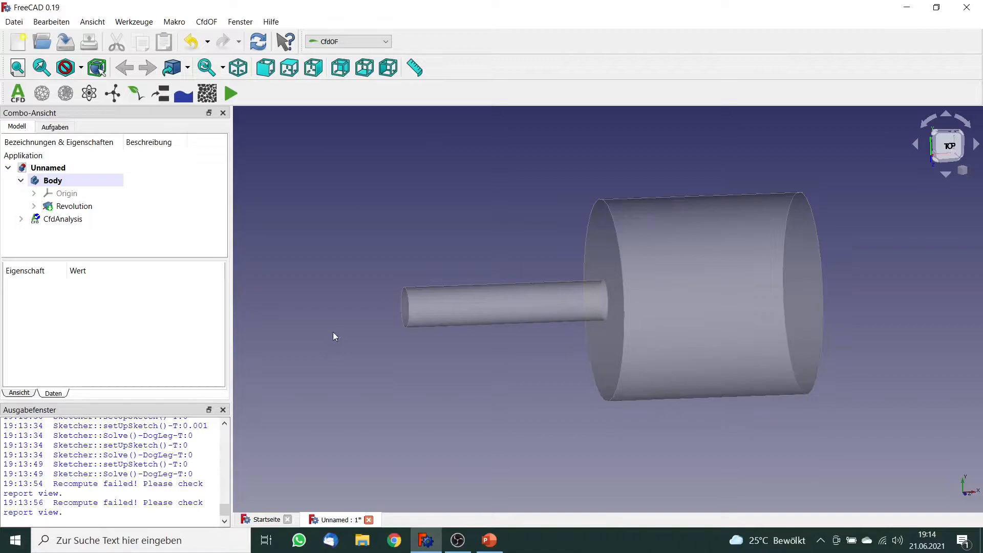
# Create a CFD boundary condition of type Inlet on the free end face of the thin cylinder.
pyautogui.moveTo(333, 331); pyautogui.dragTo(364, 339, button='middle')
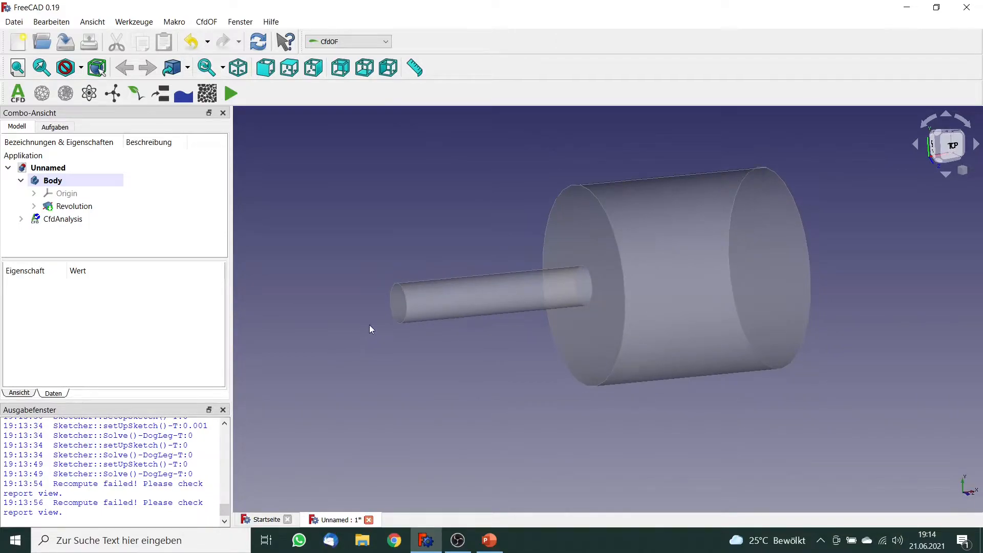
pyautogui.click(399, 307)
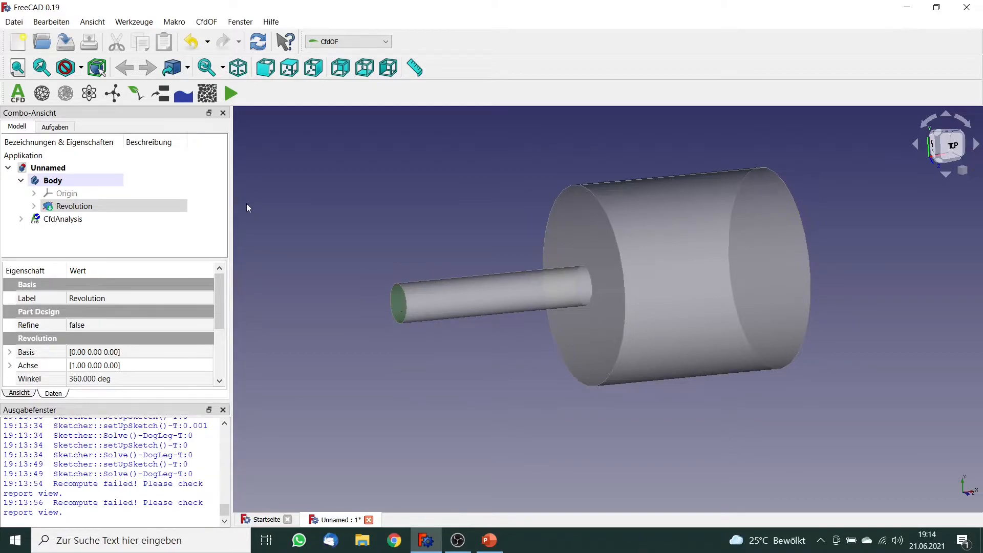
pyautogui.click(161, 94)
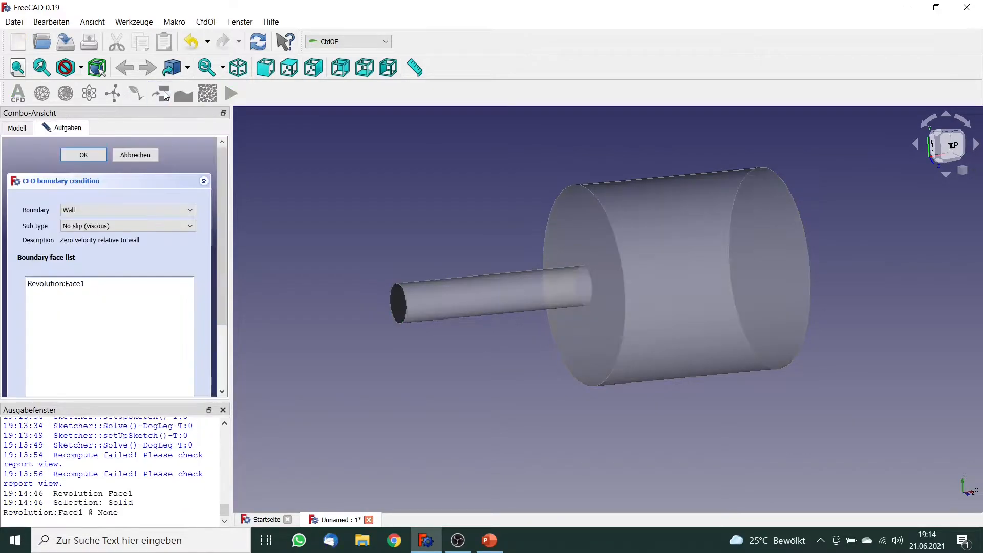
pyautogui.click(113, 207)
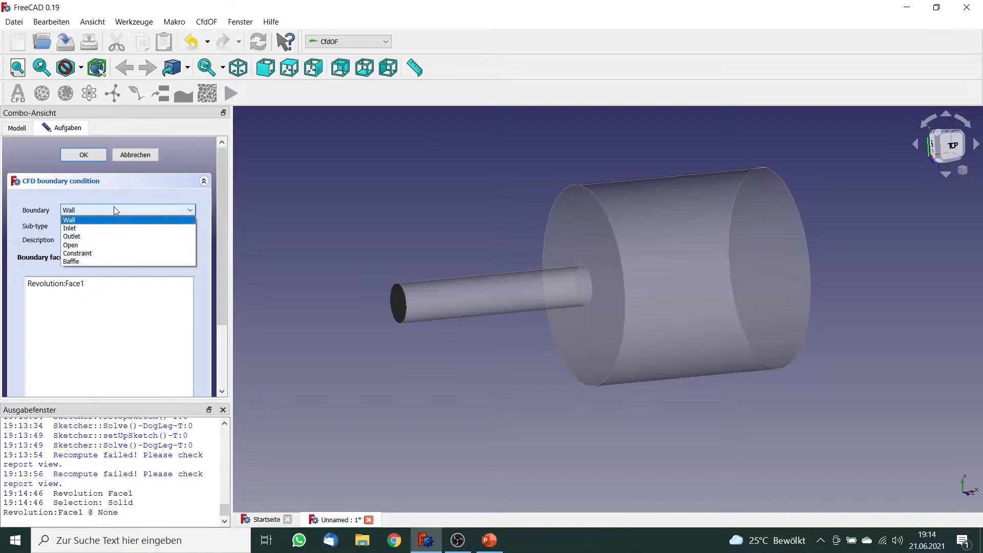
pyautogui.click(104, 228)
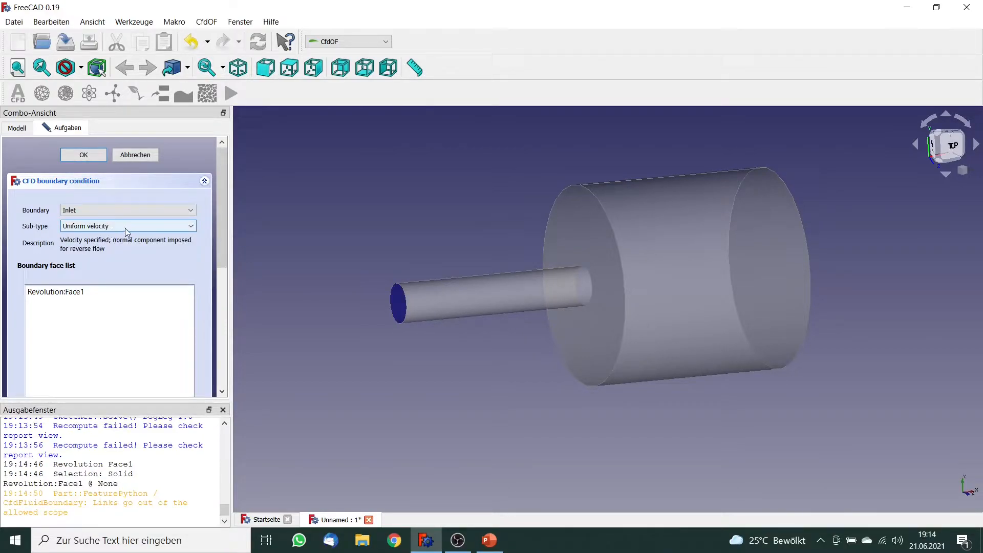
# Set the inlet's Cartesian velocity component Ux to 10 m/s and accept the boundary condition.
pyautogui.moveTo(222, 224); pyautogui.dragTo(217, 317)
pyautogui.doubleClick(154, 319)
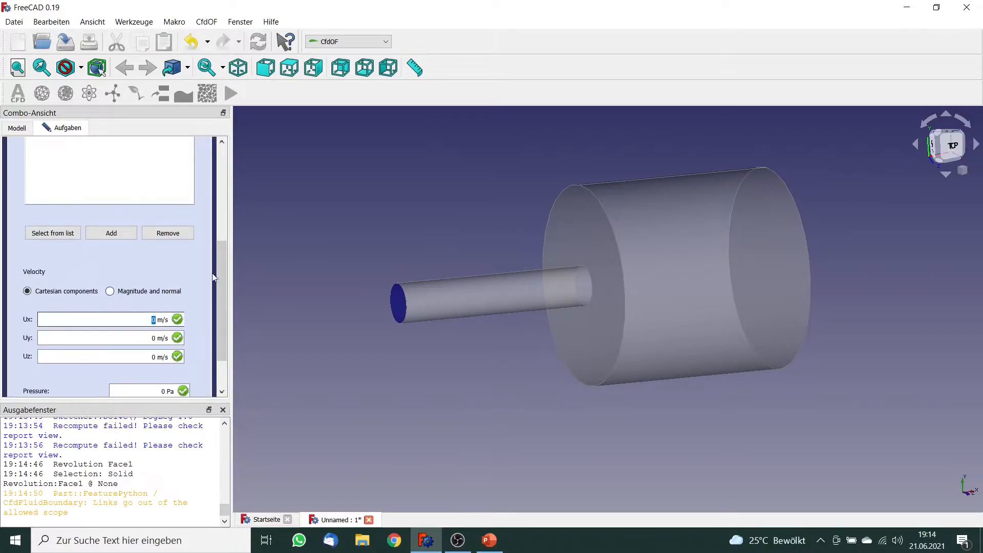
pyautogui.write('10')
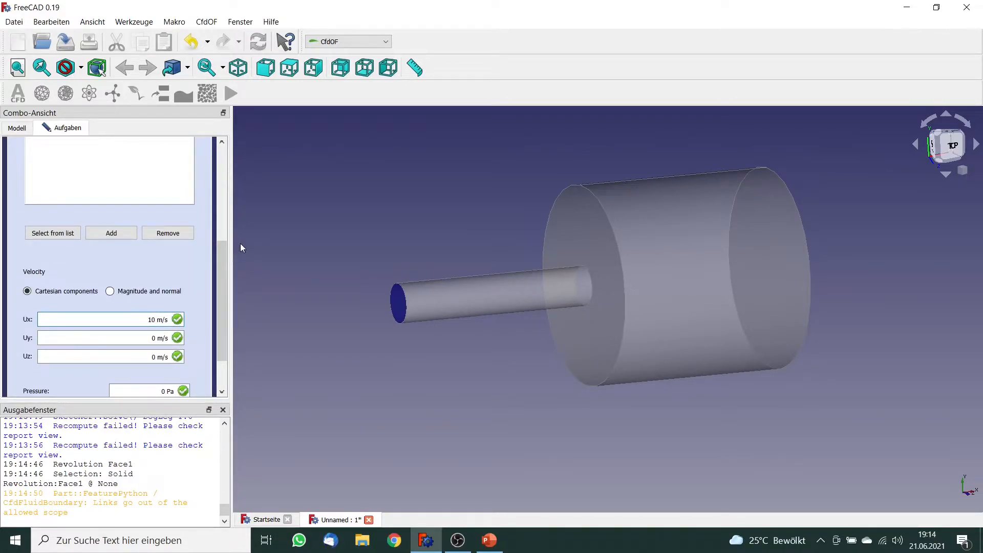
pyautogui.scroll(-2, 220, 279)
pyautogui.scroll(5, 218, 247)
pyautogui.scroll(3, 220, 163)
pyautogui.click(82, 155)
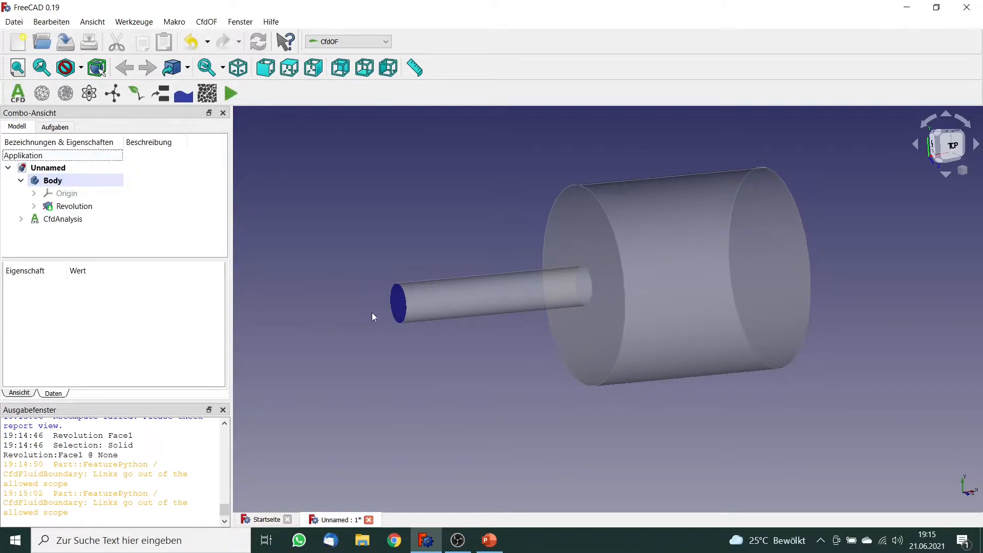
# Create an Outlet boundary condition with static pressure on the free end face of the large cylinder.
pyautogui.moveTo(684, 432); pyautogui.dragTo(613, 428, button='middle')
pyautogui.moveTo(562, 422); pyautogui.dragTo(742, 322, button='middle')
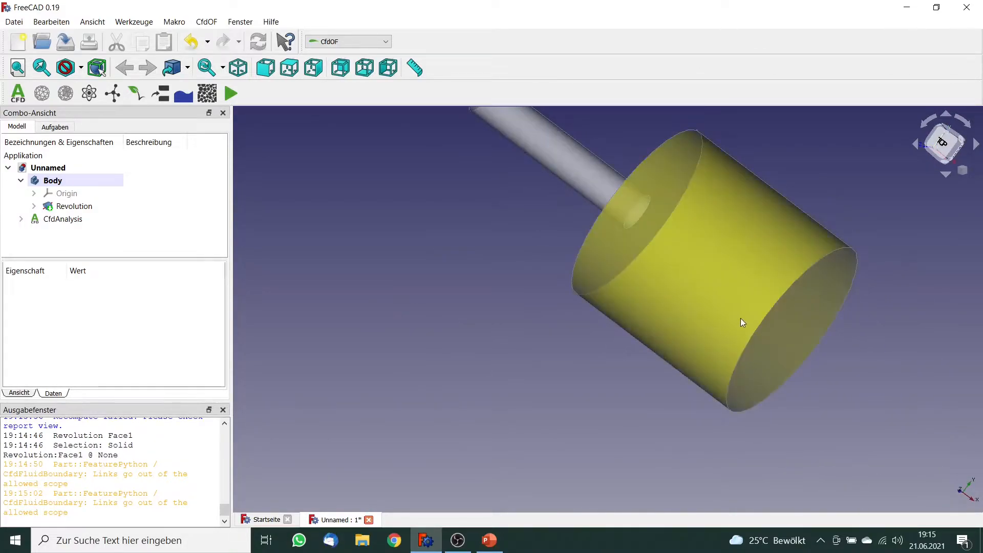
pyautogui.click(790, 325)
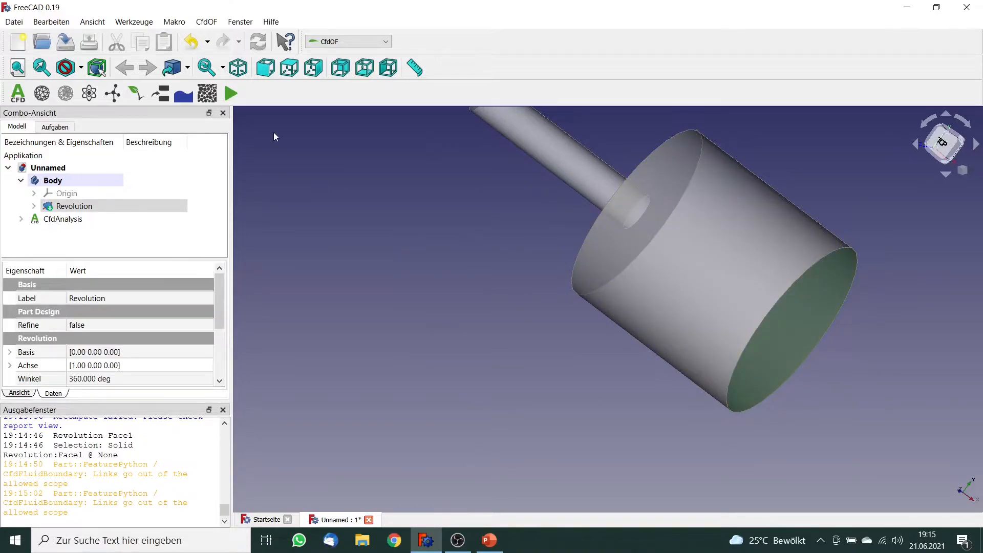
pyautogui.click(162, 94)
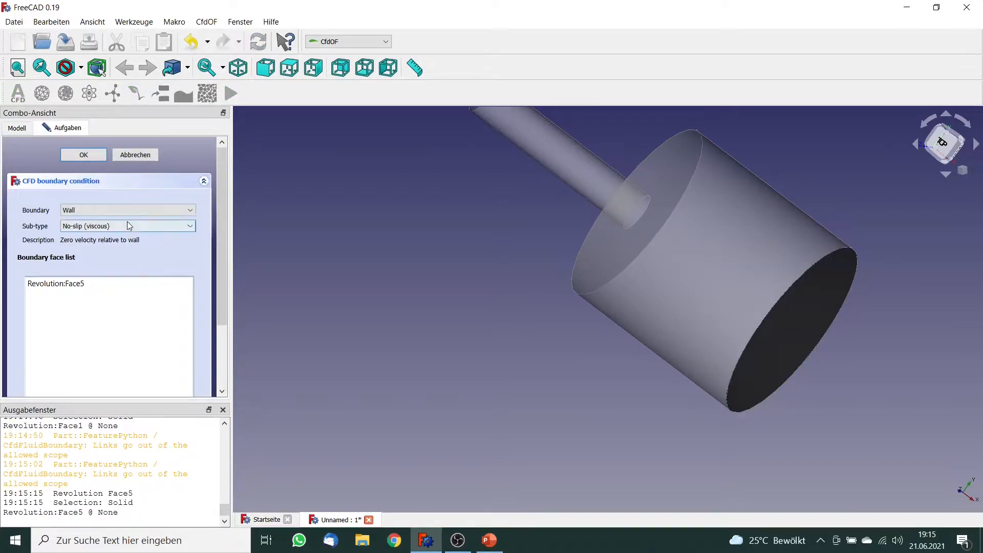
pyautogui.click(131, 209)
pyautogui.click(106, 236)
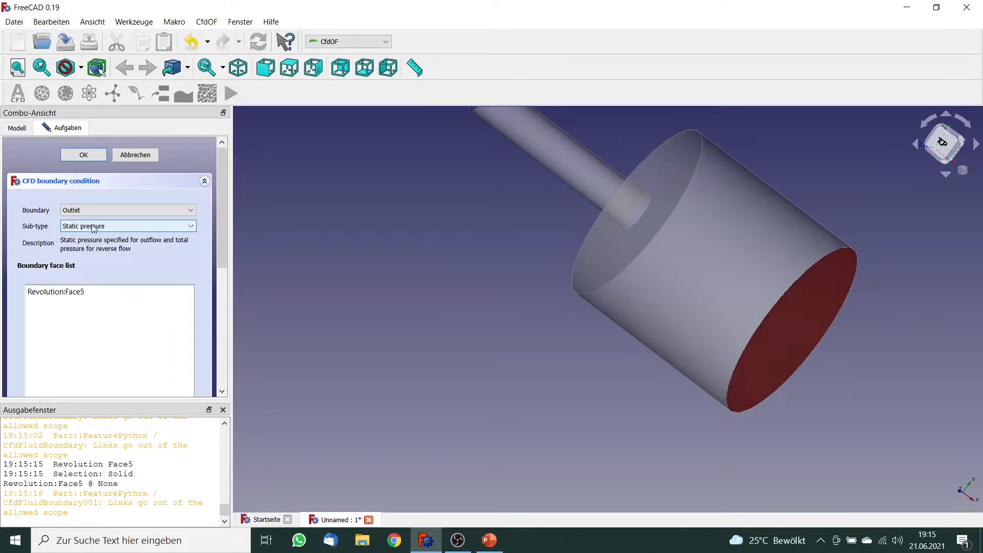
pyautogui.moveTo(219, 216)
pyautogui.mouseDown()
pyautogui.moveTo(220, 312)
pyautogui.moveTo(229, 210)
pyautogui.mouseUp()
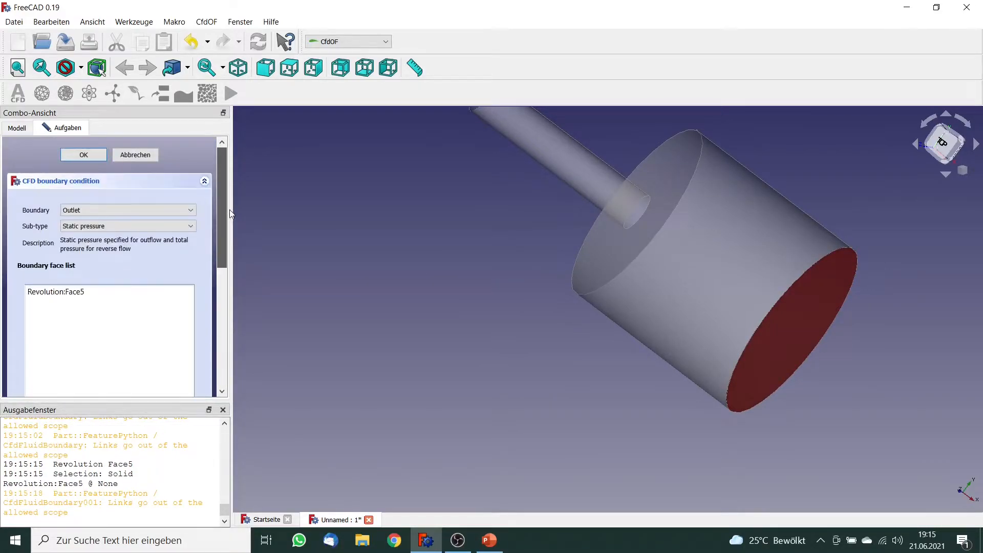
pyautogui.click(83, 155)
# Create a no-slip Wall boundary condition covering the outer surfaces of the thin and large cylinders.
pyautogui.moveTo(317, 208)
pyautogui.mouseDown(button='middle')
pyautogui.moveTo(375, 229)
pyautogui.moveTo(318, 207)
pyautogui.mouseUp(button='middle')
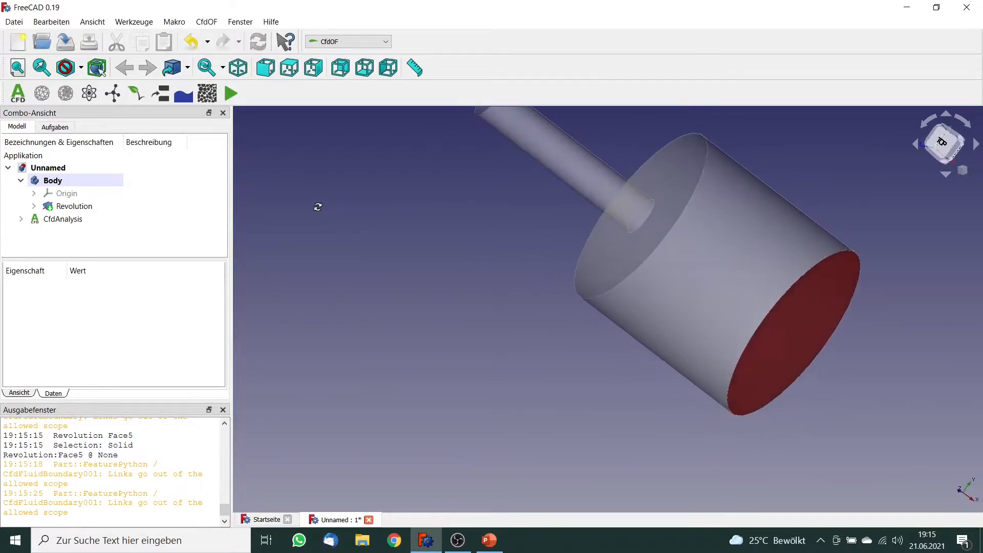
pyautogui.moveTo(467, 252); pyautogui.dragTo(451, 327, button='middle')
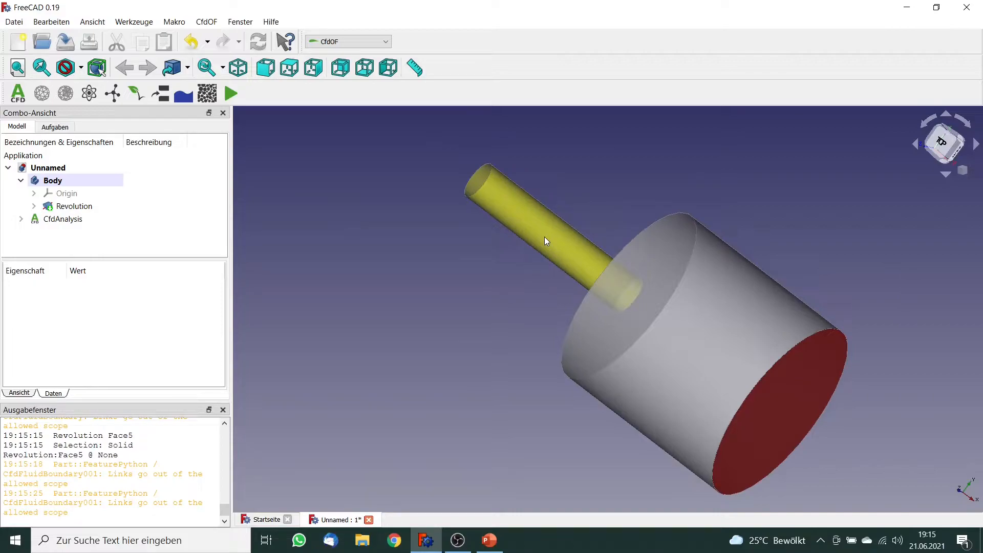
pyautogui.moveTo(487, 286)
pyautogui.mouseDown(button='middle')
pyautogui.moveTo(364, 250)
pyautogui.moveTo(483, 276)
pyautogui.mouseUp(button='middle')
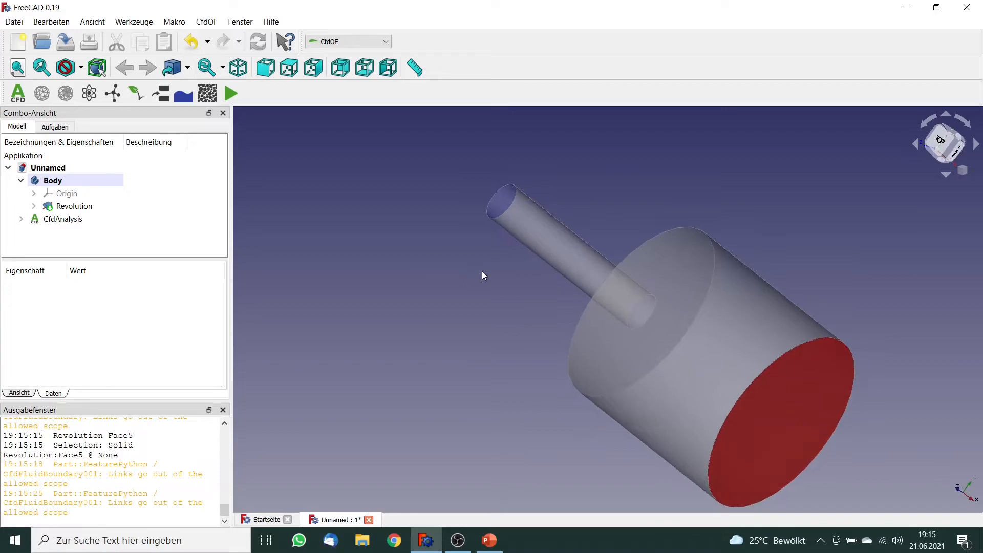
pyautogui.click(540, 243)
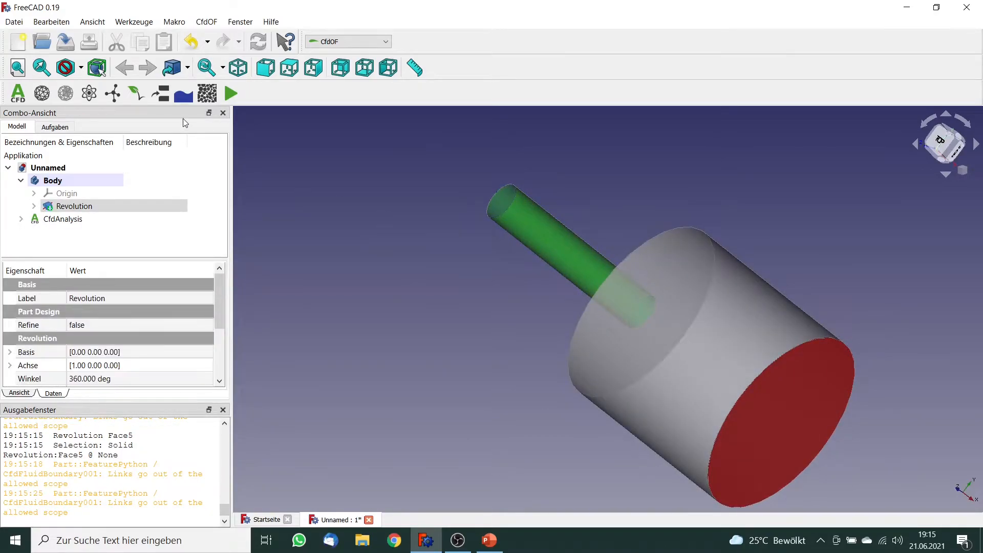
pyautogui.click(166, 98)
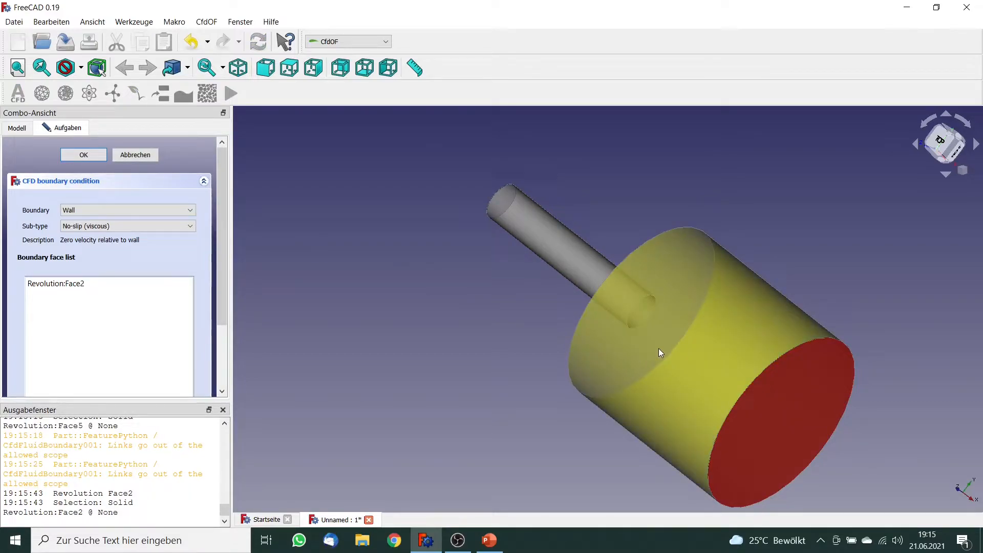
pyautogui.click(699, 385)
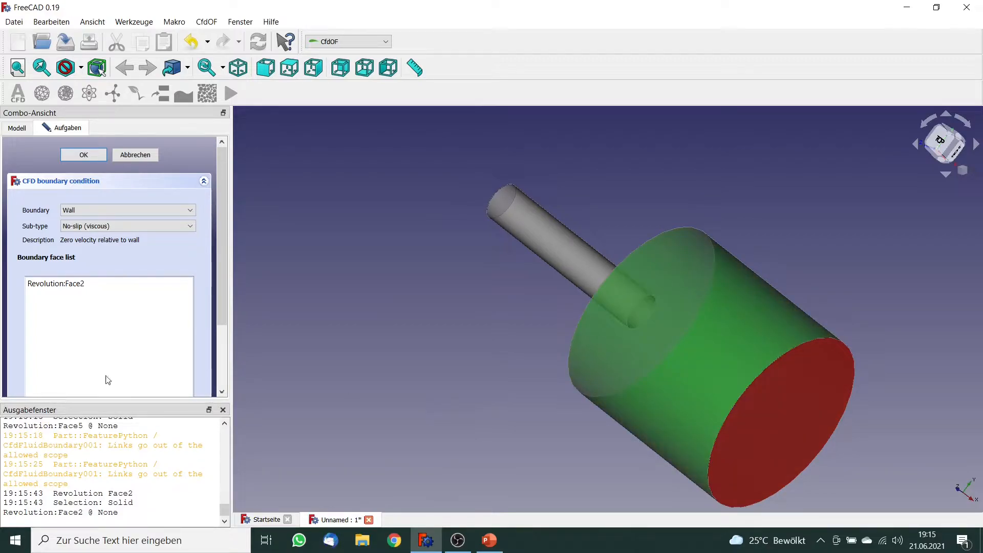
pyautogui.scroll(-3, 226, 297)
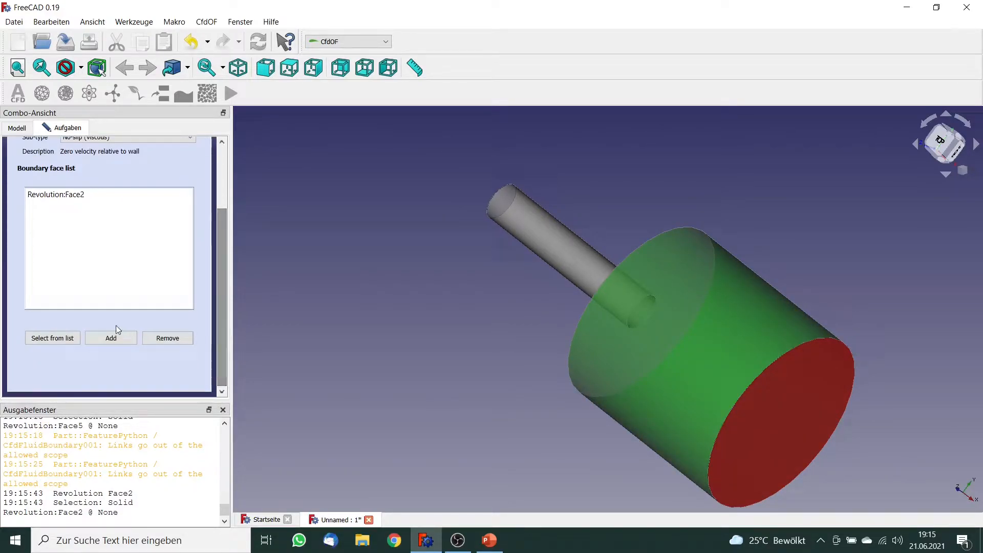
pyautogui.click(117, 339)
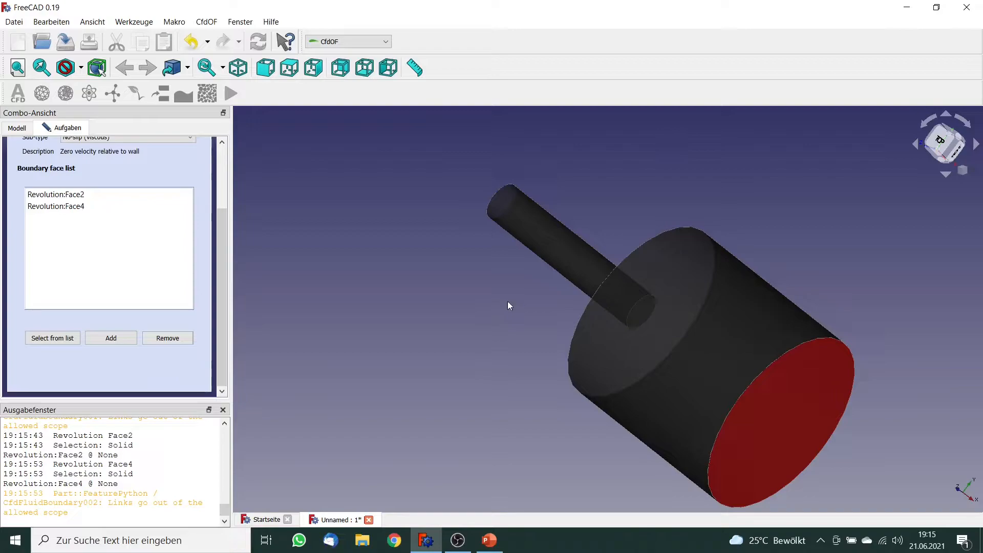
# Add the ring-shaped step face between the two cylinders to the wall boundary and accept it.
pyautogui.rightClick(529, 316)
pyautogui.moveTo(475, 283); pyautogui.dragTo(567, 323)
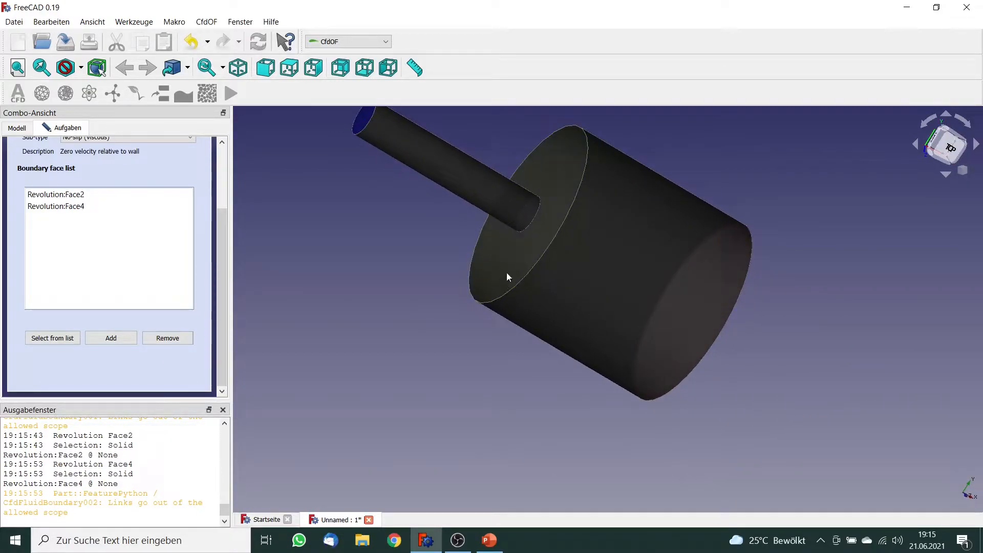
pyautogui.click(112, 338)
pyautogui.moveTo(221, 284); pyautogui.dragTo(229, 208)
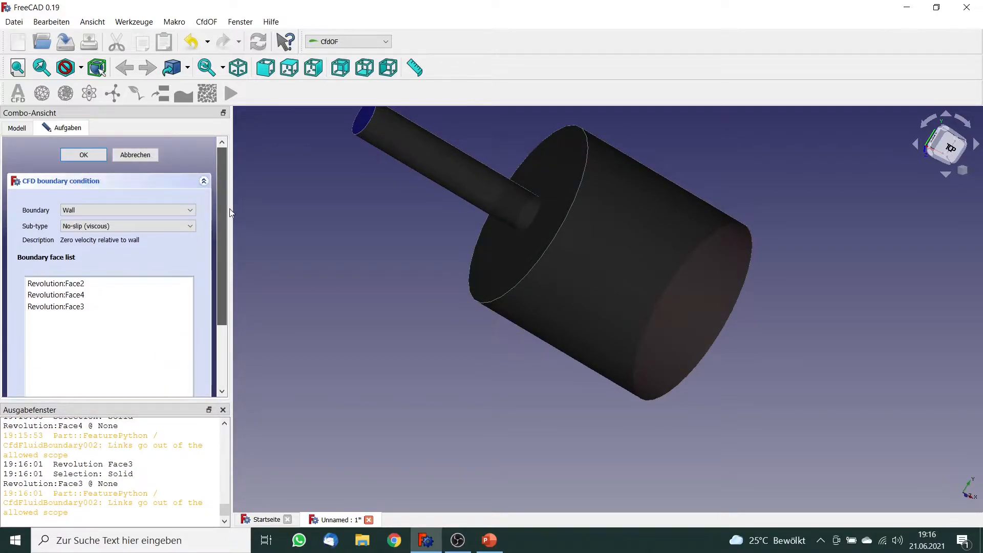
pyautogui.click(83, 155)
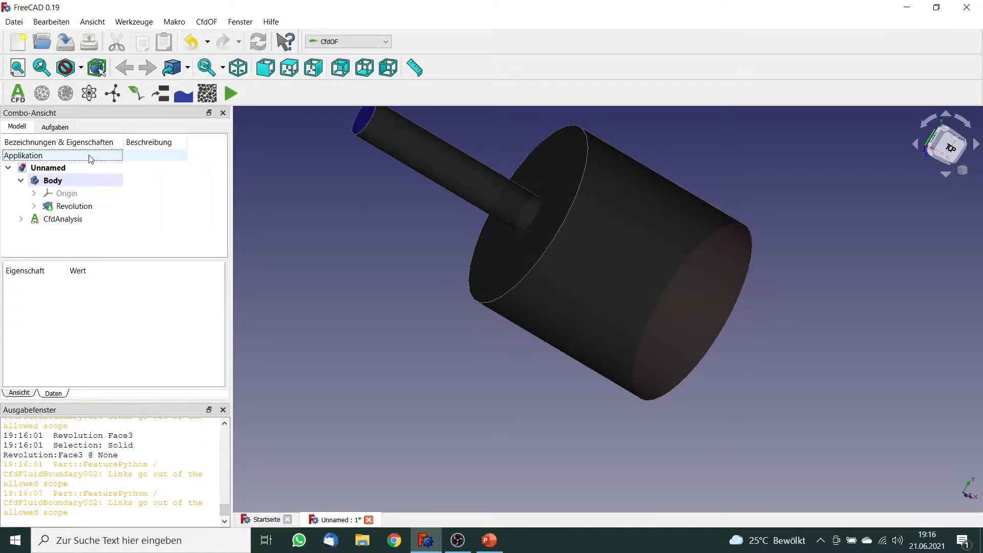
# Expand the CFD analysis in the model tree to review its physics, fluid, solver and boundary entries.
pyautogui.click(21, 219)
pyautogui.moveTo(222, 186); pyautogui.dragTo(218, 222)
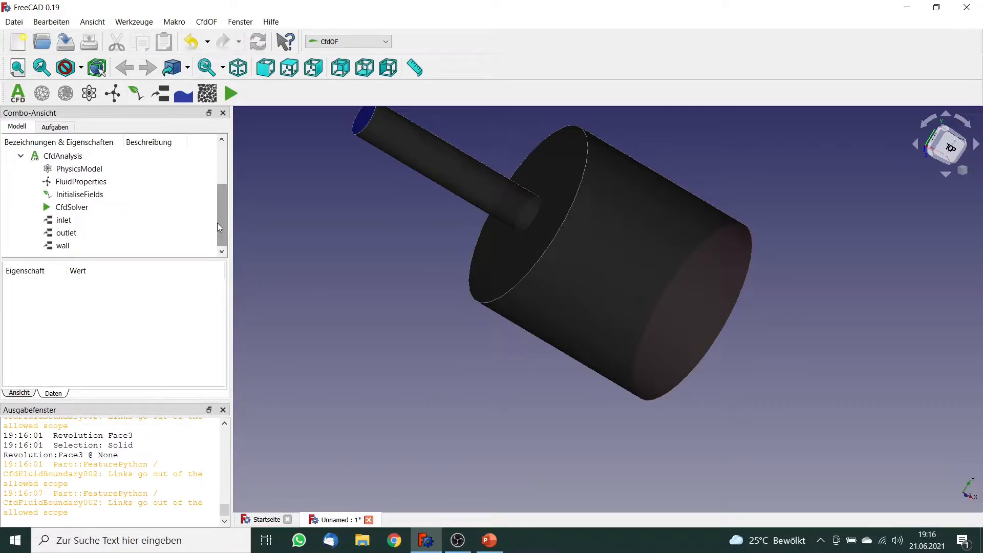
# Switch to the Part workbench and create a default cylinder primitive at the origin.
pyautogui.moveTo(386, 217); pyautogui.dragTo(425, 230, button='middle')
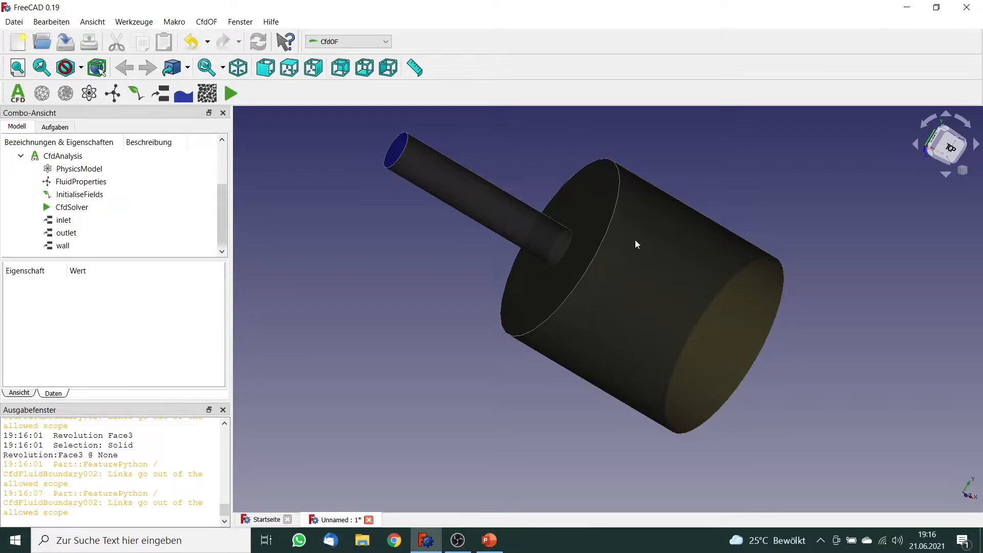
pyautogui.click(386, 43)
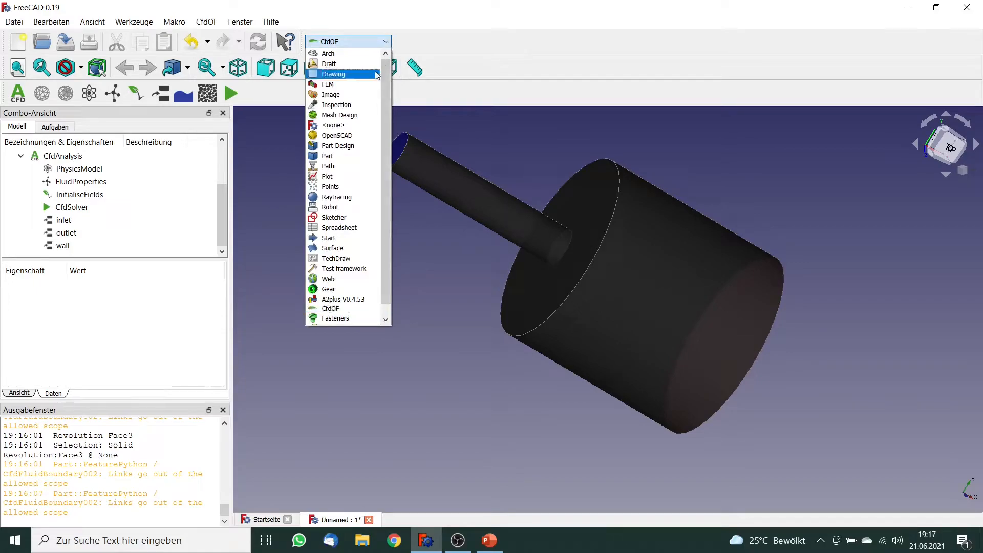
pyautogui.click(348, 157)
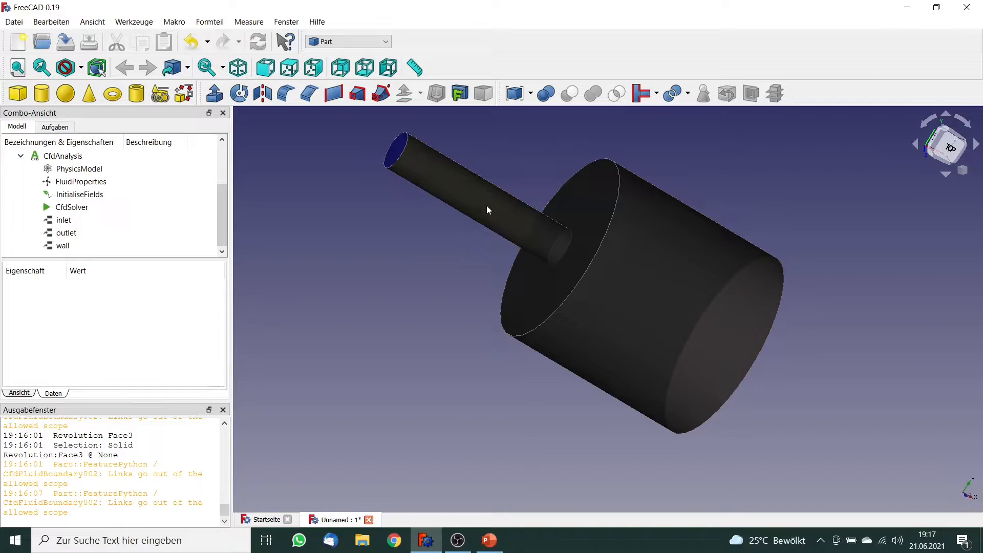
pyautogui.click(42, 94)
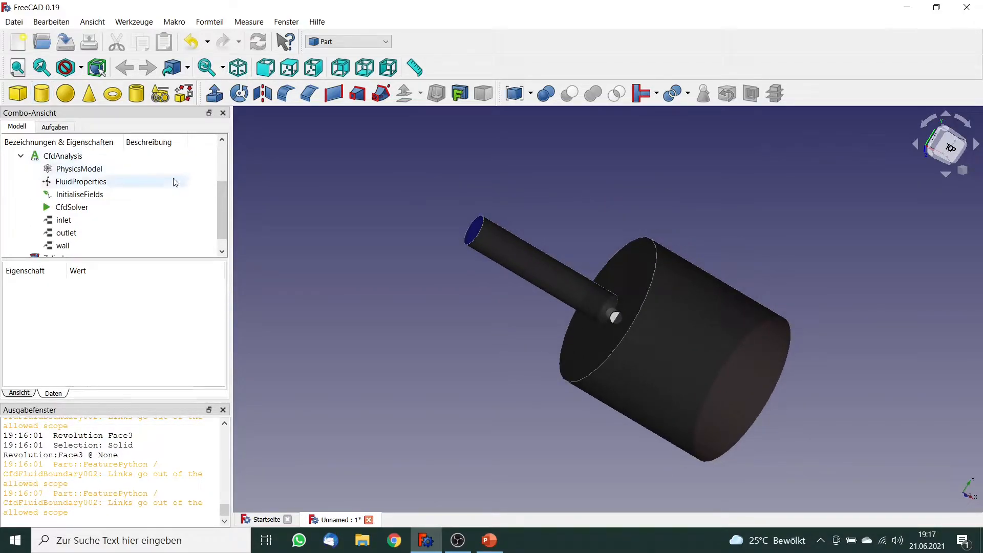
# Open the new cylinder for editing and set its radius to 30 mm and its height to 60 mm.
pyautogui.scroll(-1, 221, 195)
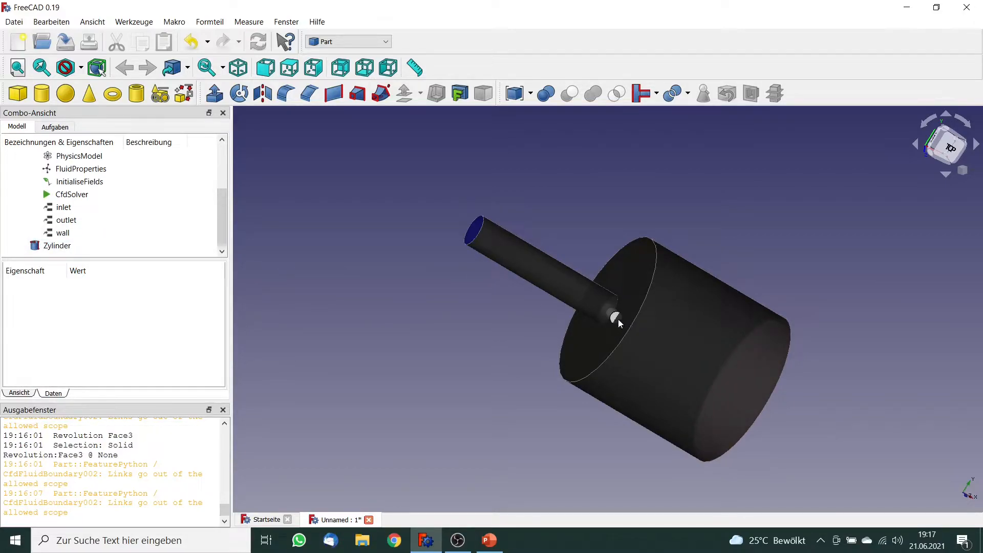
pyautogui.doubleClick(67, 244)
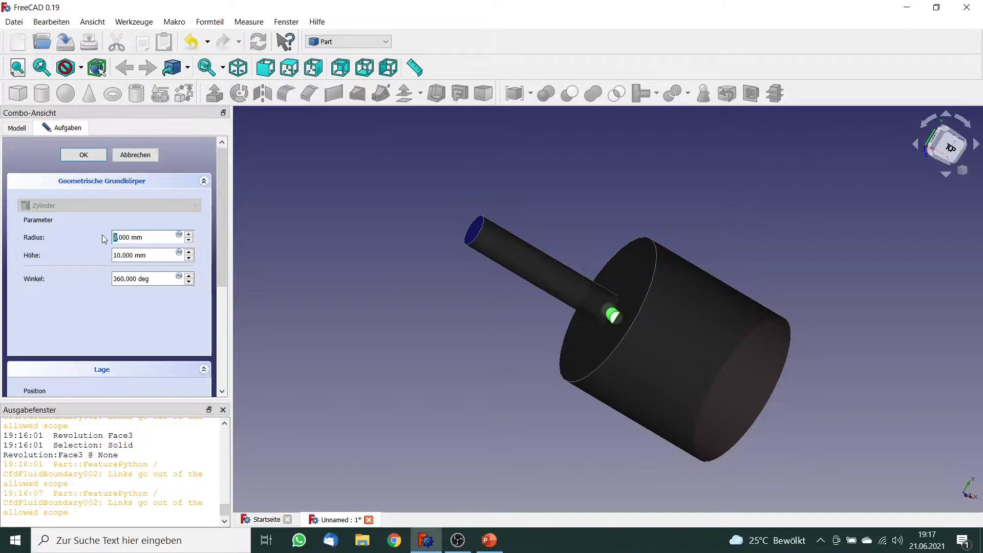
pyautogui.write('30')
pyautogui.press('Tab')
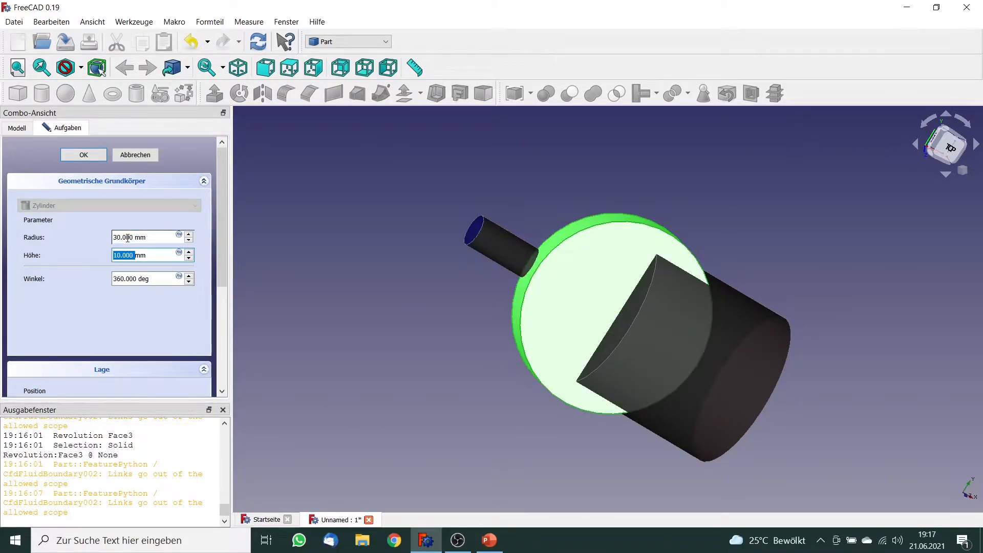
pyautogui.moveTo(117, 256); pyautogui.dragTo(109, 255)
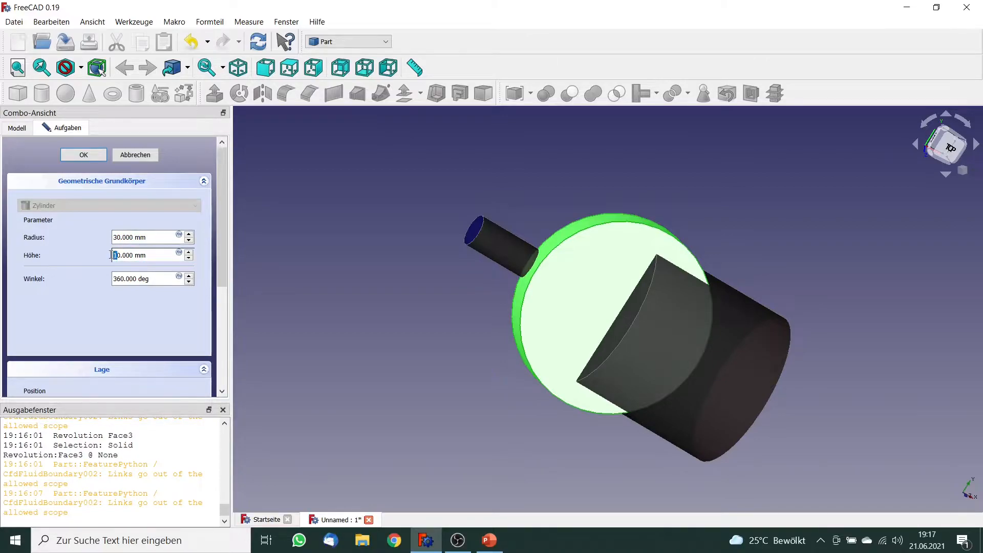
pyautogui.press('Tab')
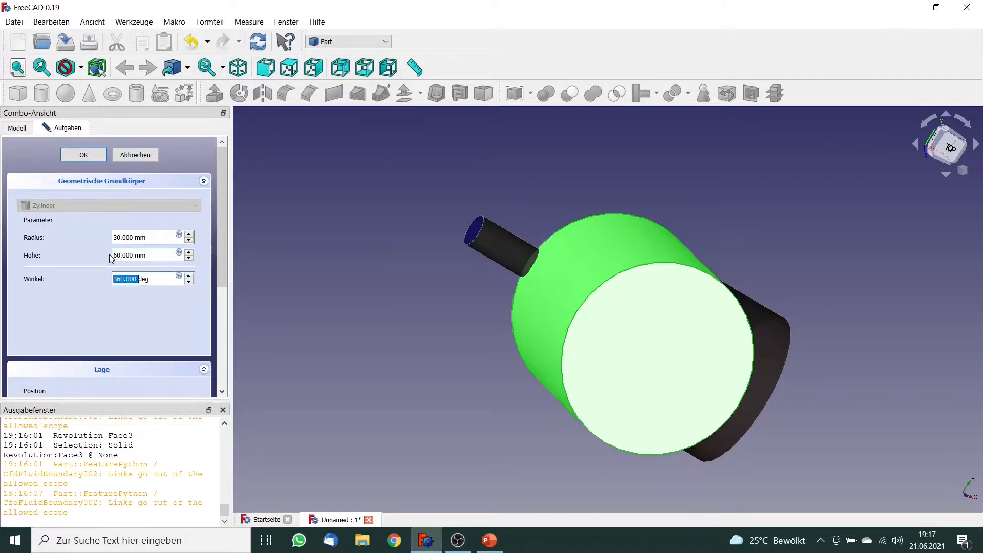
# Rotate the cylinder 90 degrees about the Y axis by setting the rotation axis to 0, 1, 0.
pyautogui.moveTo(223, 256); pyautogui.dragTo(213, 355)
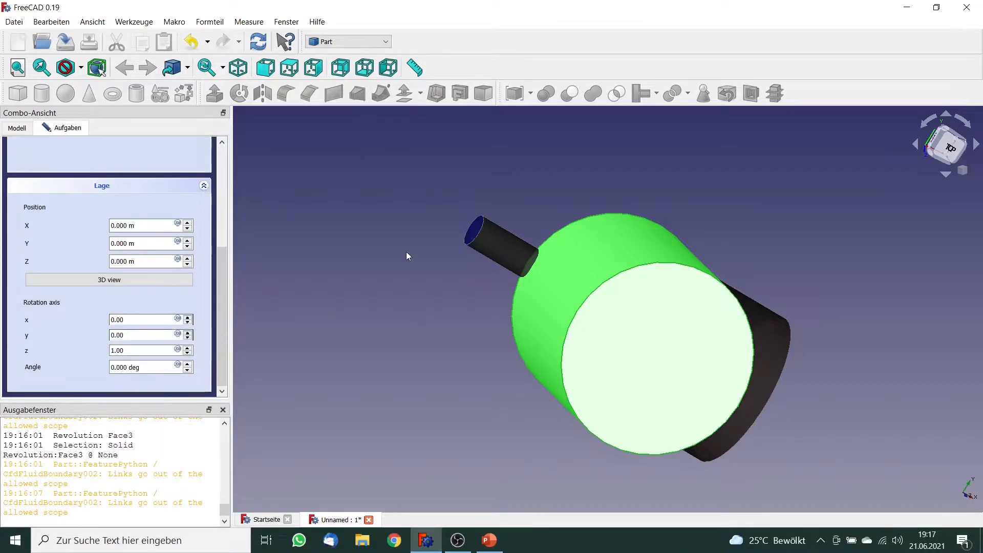
pyautogui.doubleClick(111, 334)
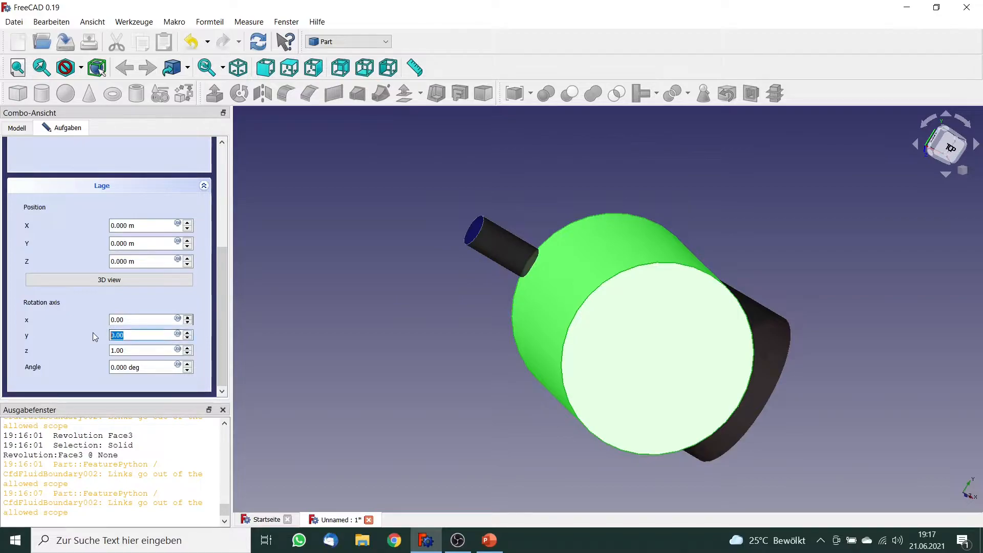
pyautogui.write('1')
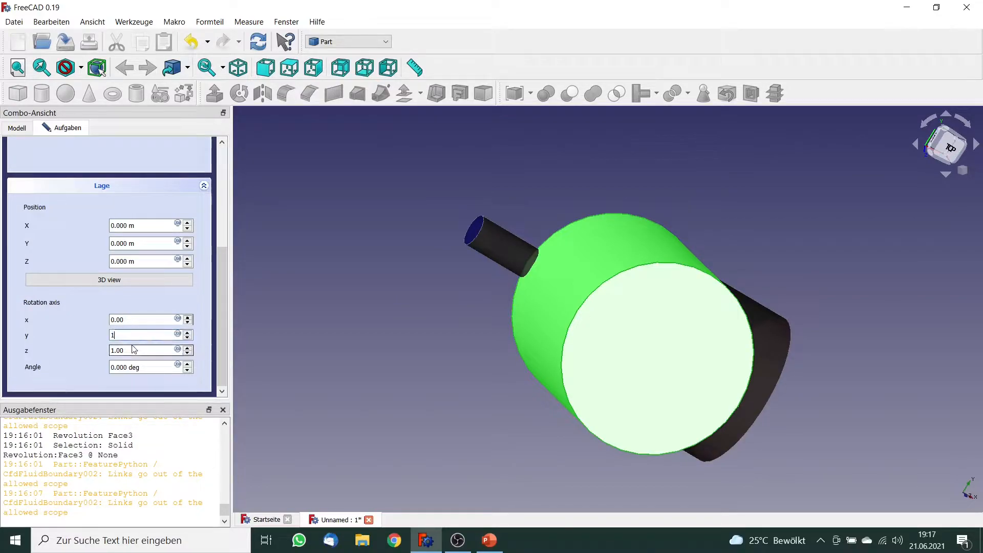
pyautogui.click(140, 350)
pyautogui.doubleClick(139, 350)
pyautogui.write('0')
pyautogui.click(144, 363)
pyautogui.moveTo(114, 367); pyautogui.dragTo(98, 366)
pyautogui.write('90')
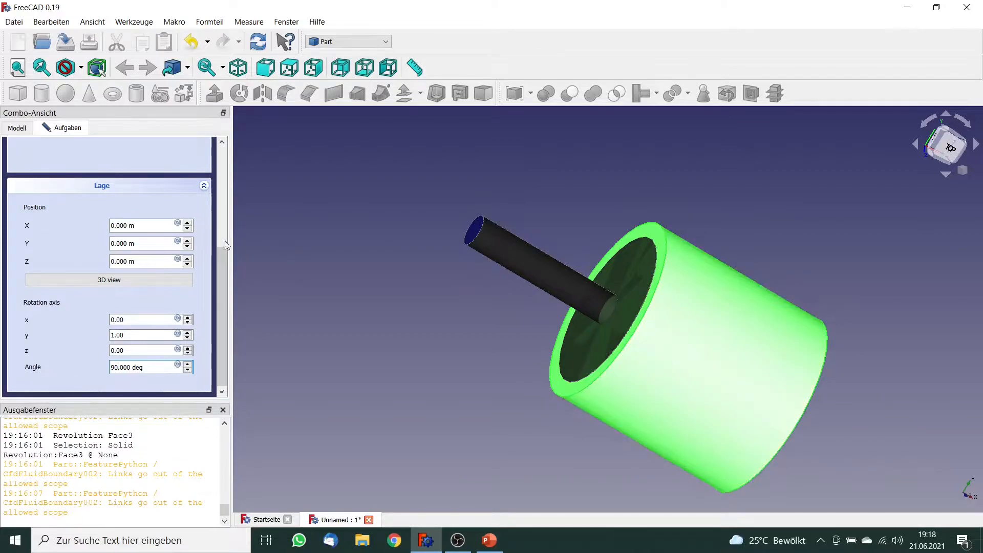
# Set the cylinder's X position to -55 mm and accept the cylinder's parameters.
pyautogui.click(113, 226)
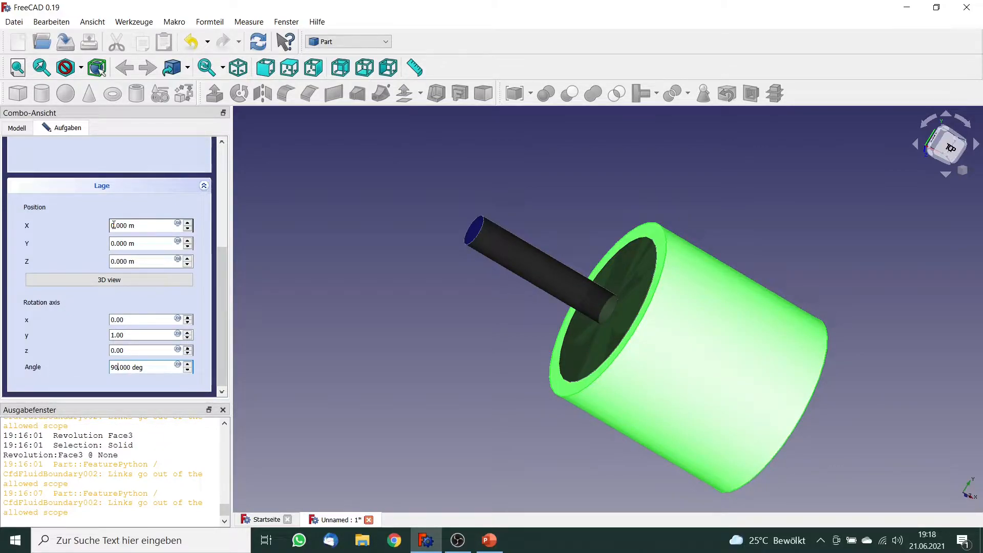
pyautogui.click(113, 225)
pyautogui.write('-55')
pyautogui.press('Tab')
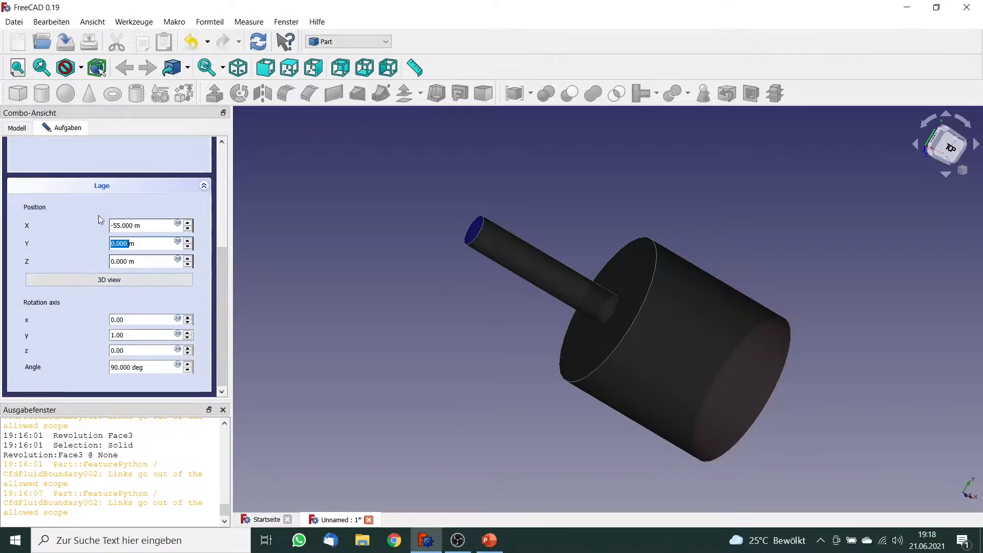
pyautogui.click(136, 225)
pyautogui.write('m')
pyautogui.press('Tab')
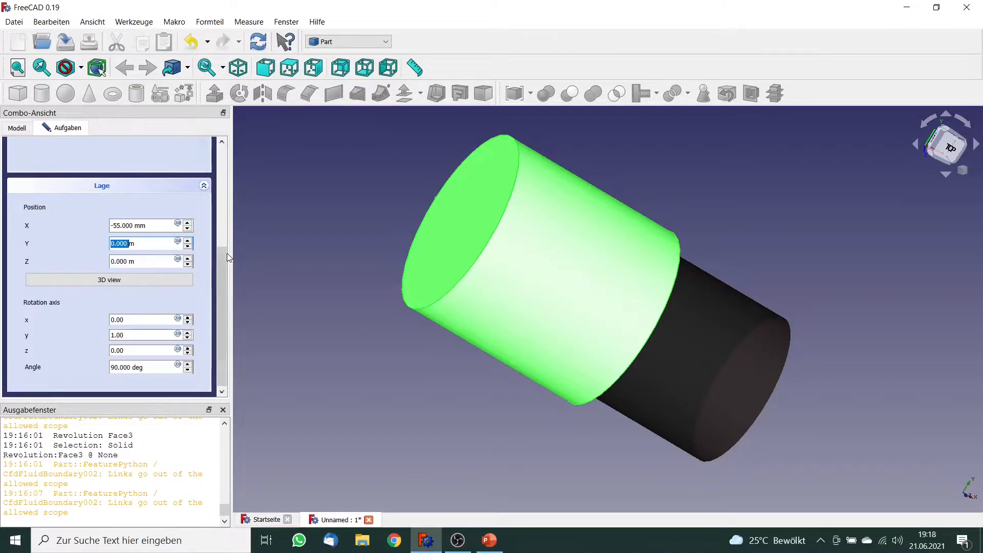
pyautogui.moveTo(222, 258); pyautogui.dragTo(223, 156)
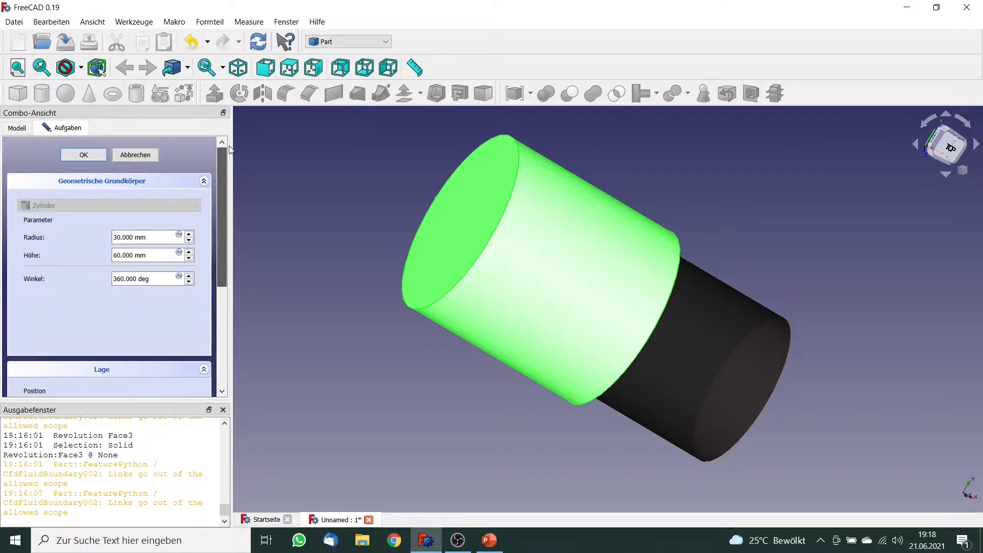
pyautogui.click(91, 154)
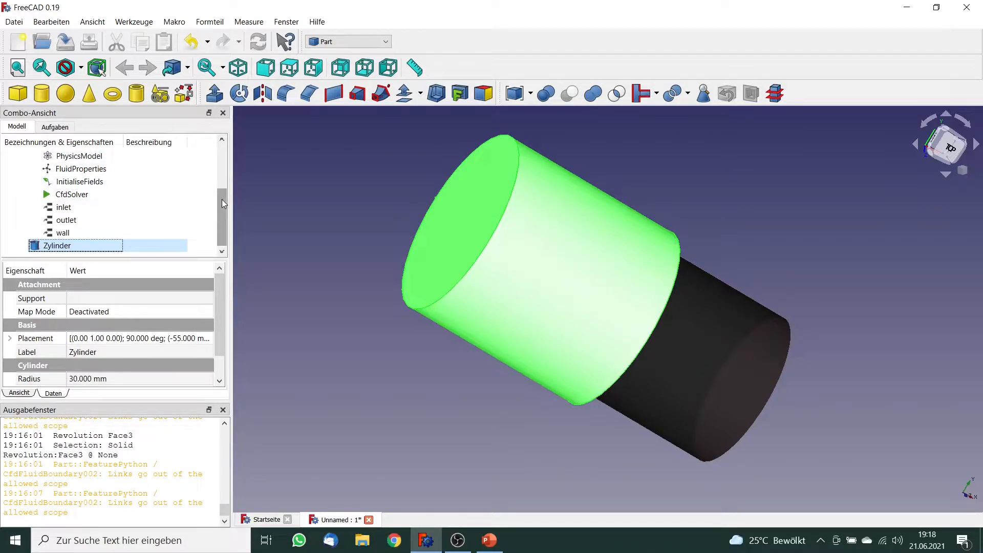
# Select the Revolution and create a CFD mesh for it in the CfdOF workbench.
pyautogui.moveTo(223, 198); pyautogui.dragTo(223, 161)
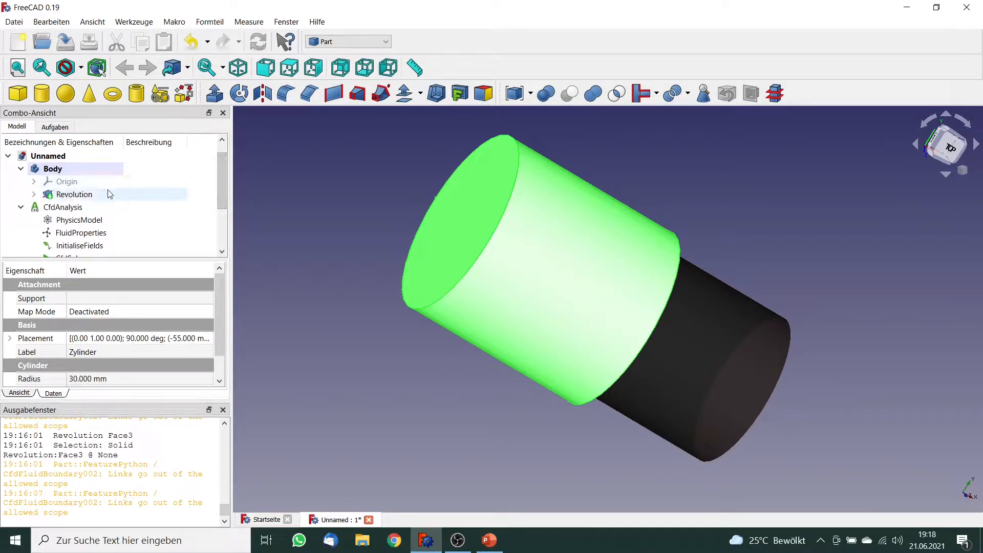
pyautogui.click(88, 198)
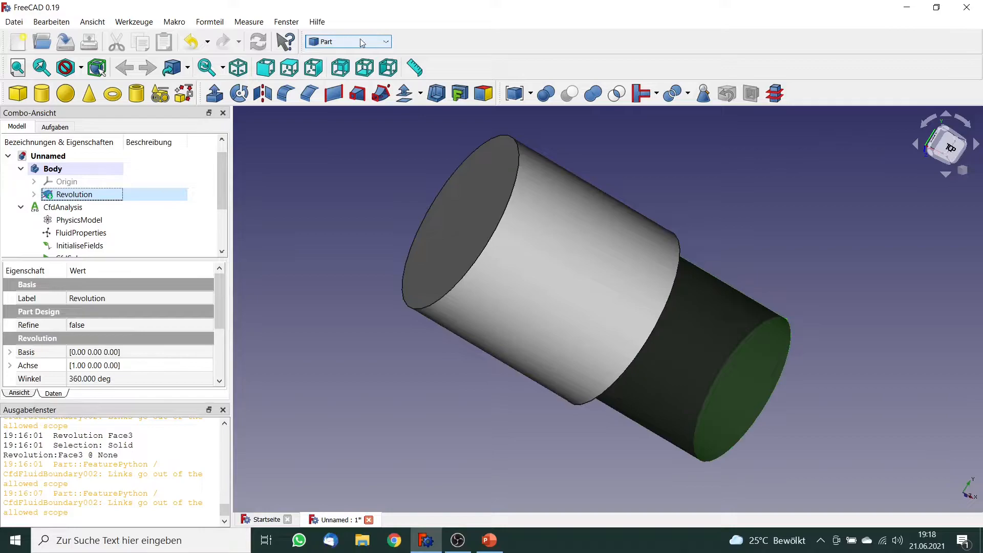
pyautogui.click(384, 42)
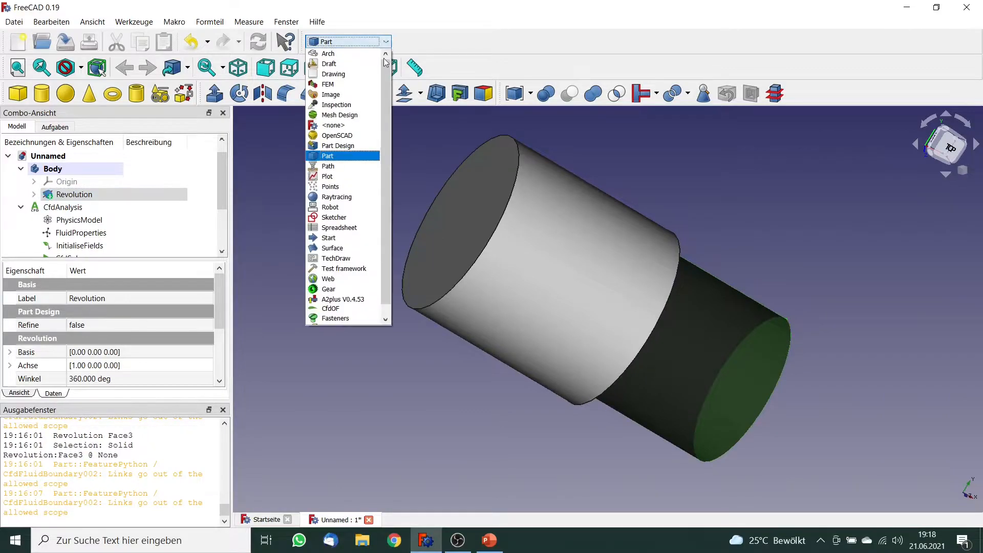
pyautogui.click(346, 308)
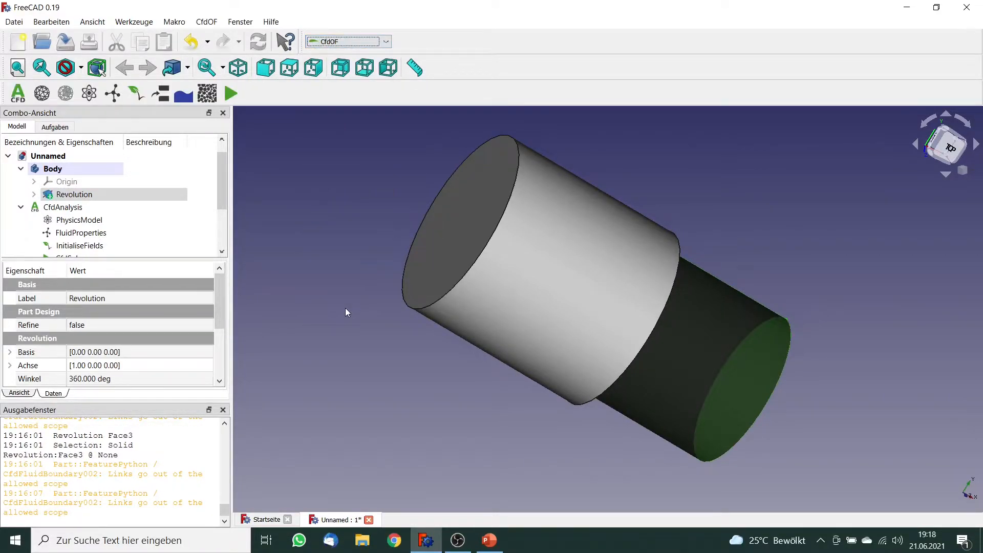
pyautogui.click(42, 93)
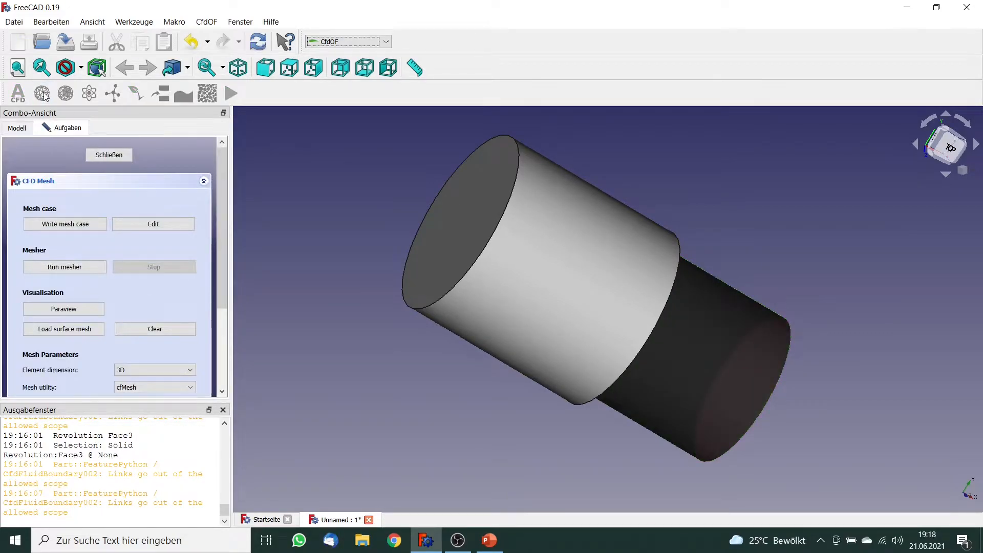
# Set the CFD mesh's base element size to 5 mm and close the mesh settings.
pyautogui.moveTo(218, 205); pyautogui.dragTo(225, 263)
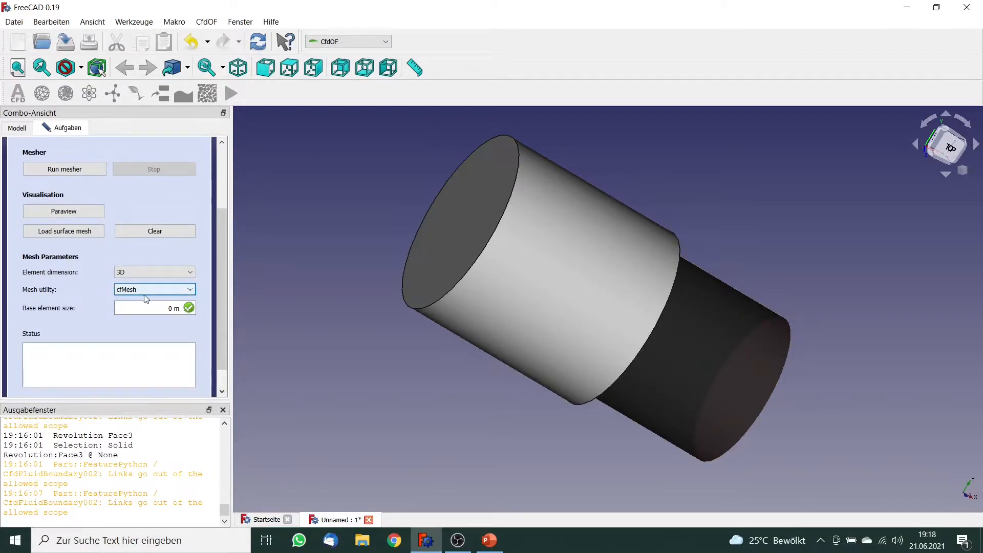
pyautogui.moveTo(170, 308); pyautogui.dragTo(180, 306)
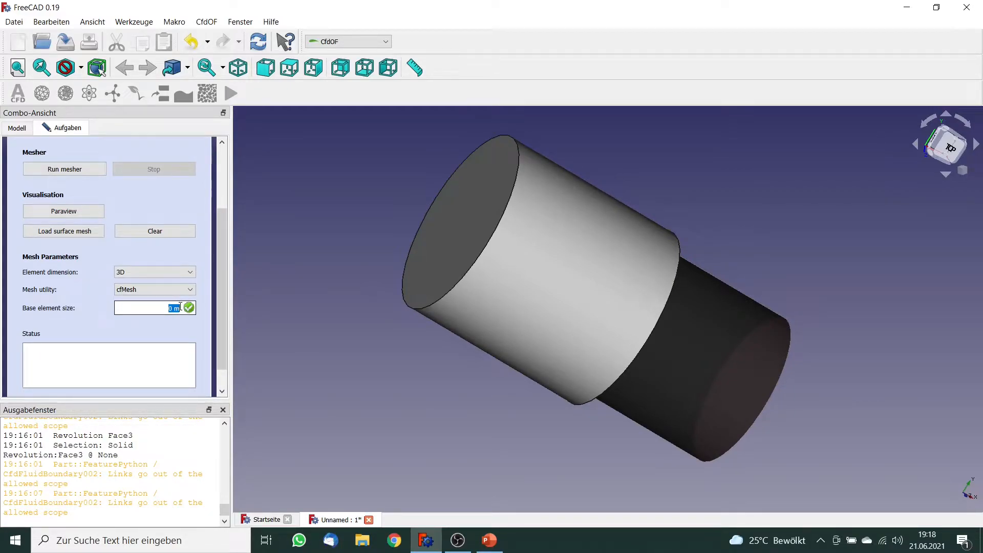
pyautogui.write('5 m')
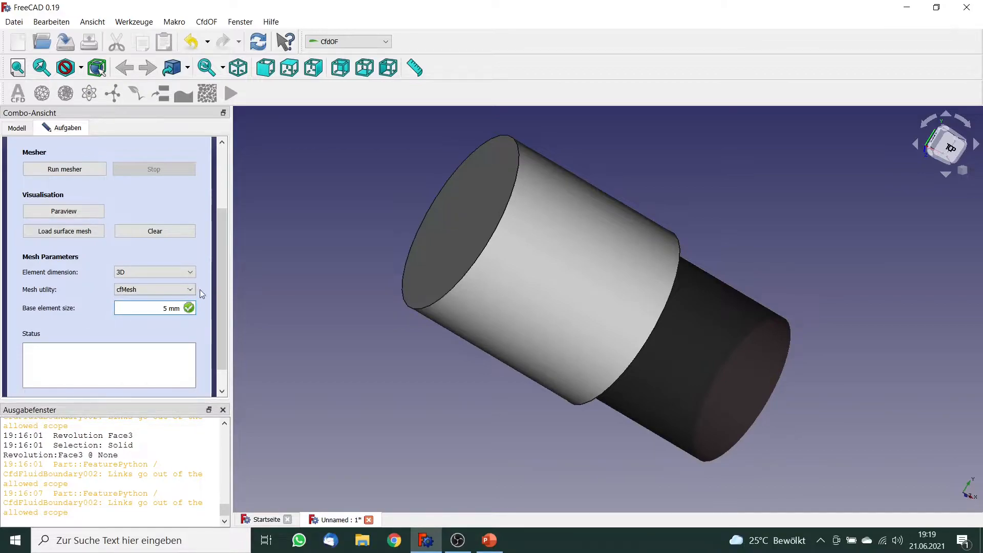
pyautogui.moveTo(220, 265); pyautogui.dragTo(229, 221)
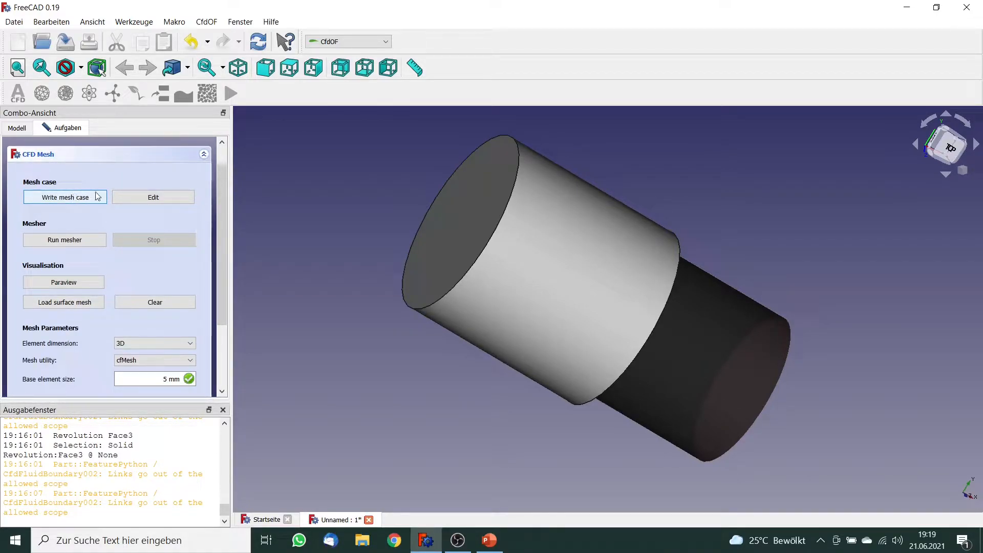
pyautogui.moveTo(219, 223); pyautogui.dragTo(217, 191)
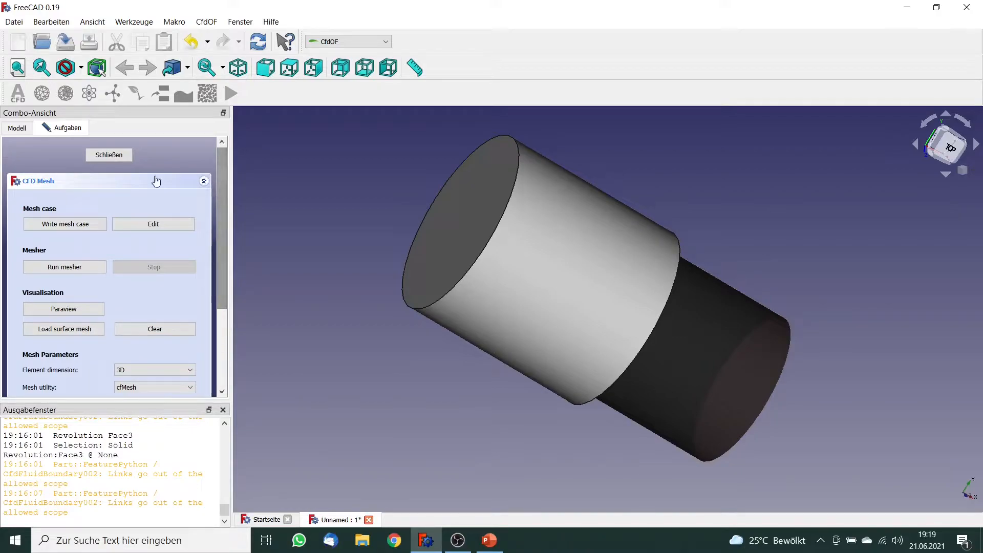
pyautogui.click(117, 156)
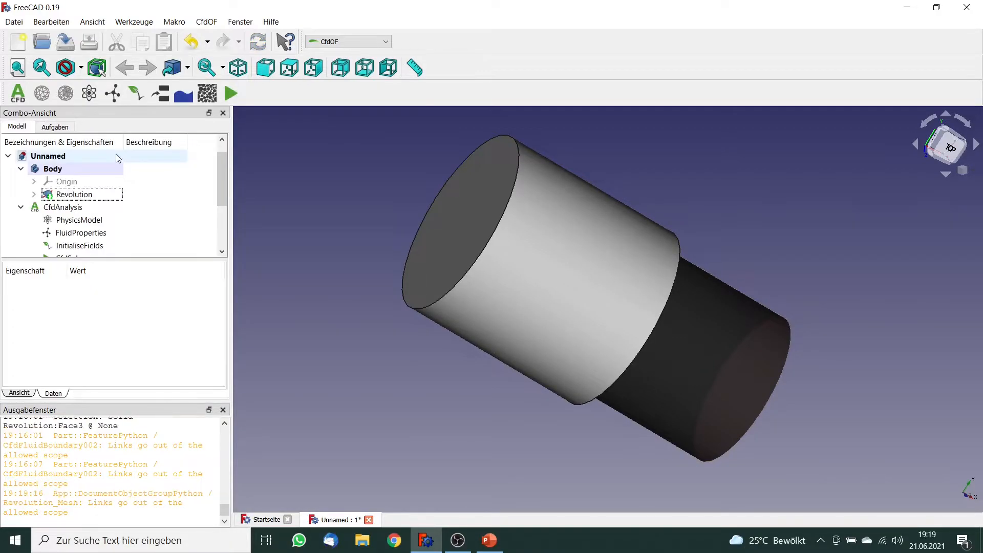
# Create an Internal Volume mesh refinement on Revolution_Mesh and add the new cylinder's solid as its reference.
pyautogui.moveTo(219, 184); pyautogui.dragTo(216, 225)
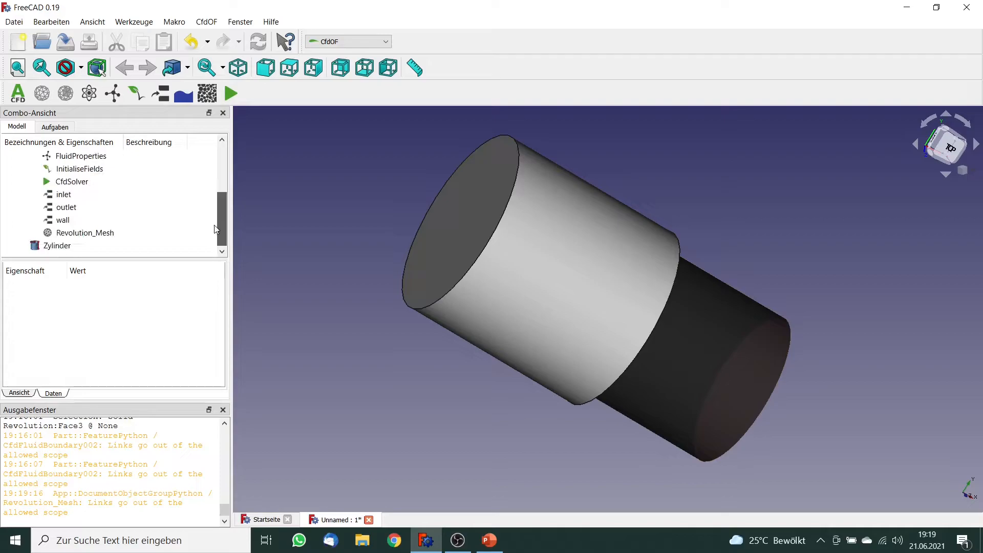
pyautogui.click(105, 234)
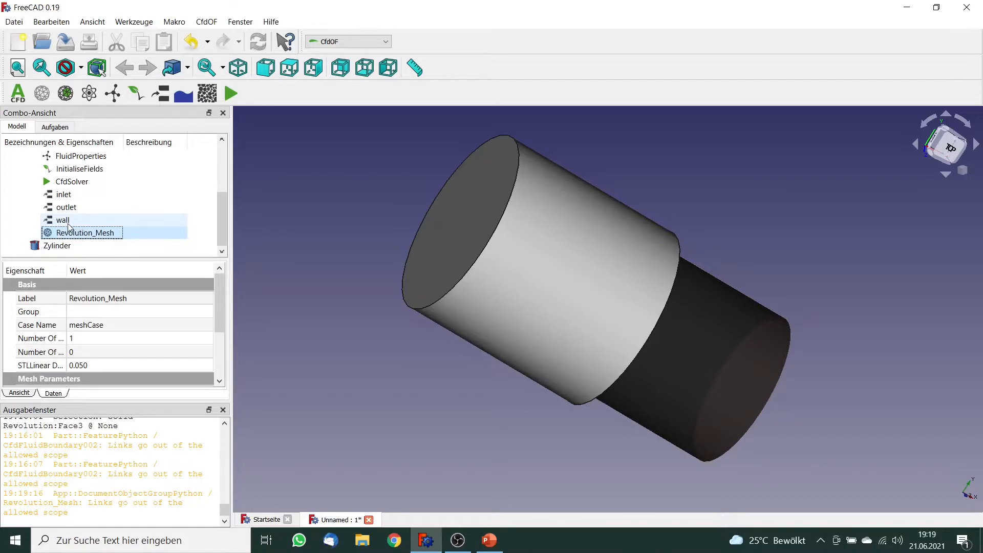
pyautogui.click(65, 93)
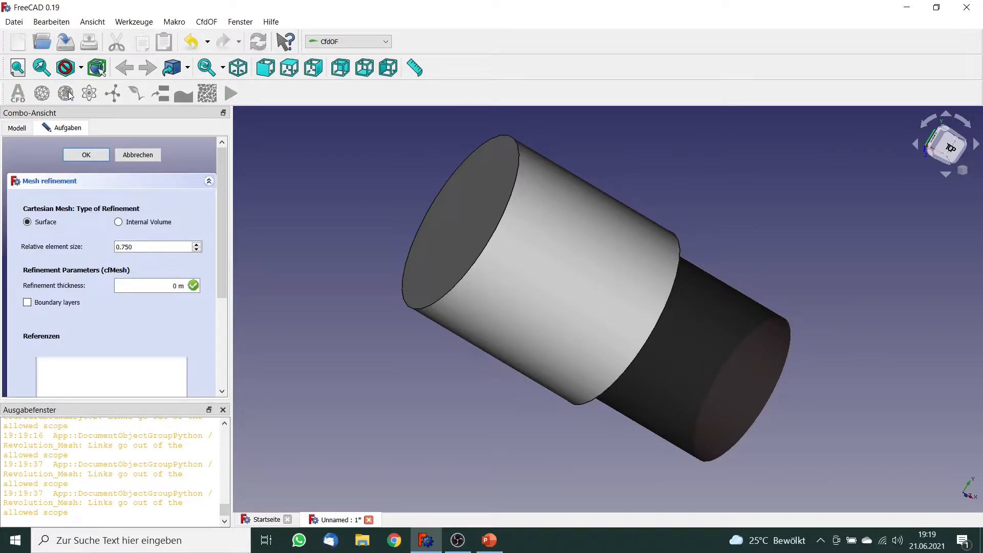
pyautogui.click(119, 222)
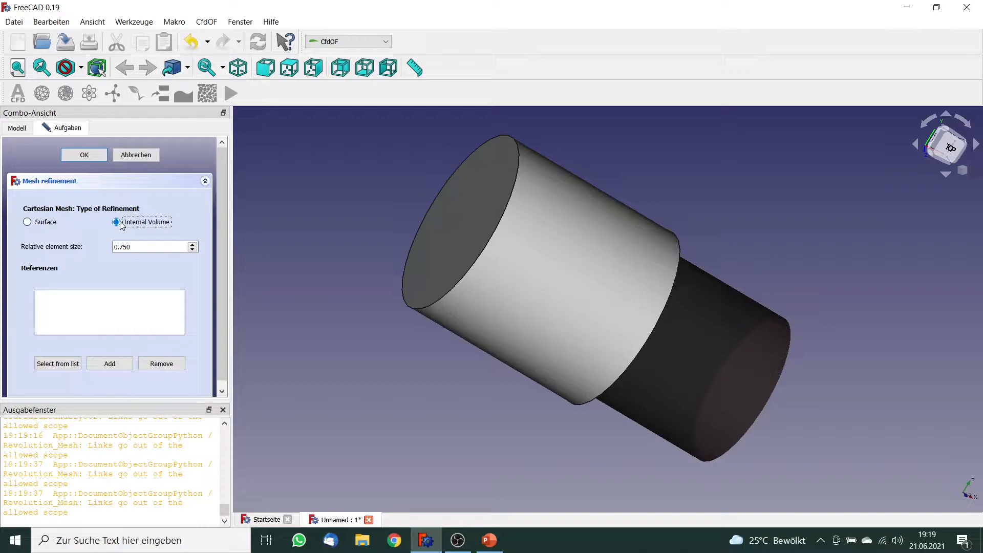
pyautogui.click(437, 309)
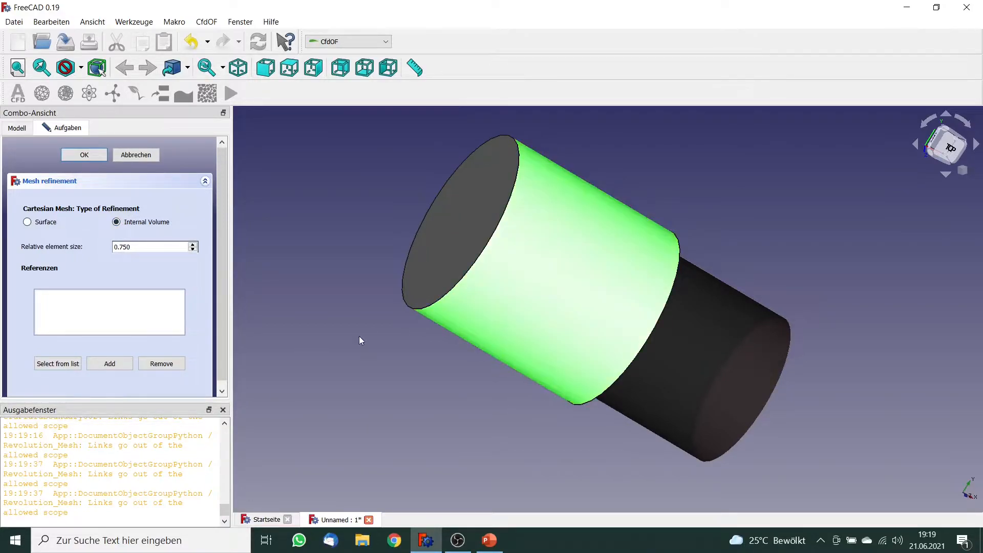
pyautogui.click(116, 364)
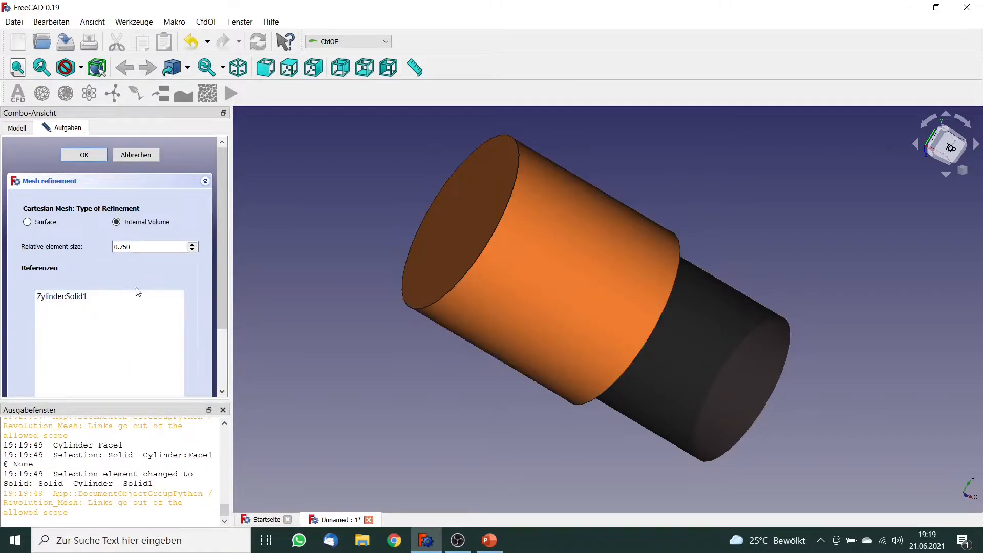
# Set the internal volume refinement's relative element size to 0.5 and accept the refinement.
pyautogui.moveTo(121, 247); pyautogui.dragTo(147, 247)
pyautogui.write('5')
pyautogui.press('Tab')
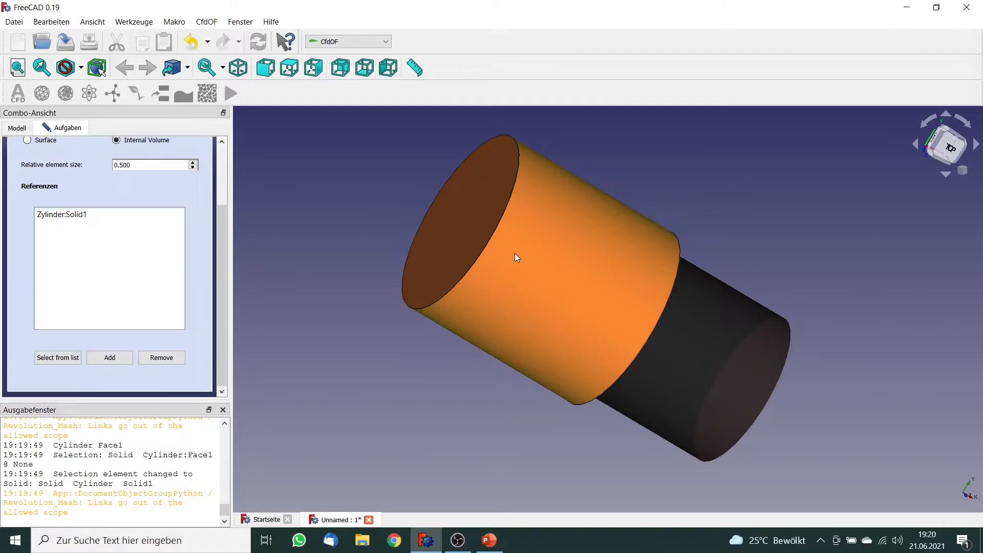
pyautogui.moveTo(217, 267); pyautogui.dragTo(217, 204)
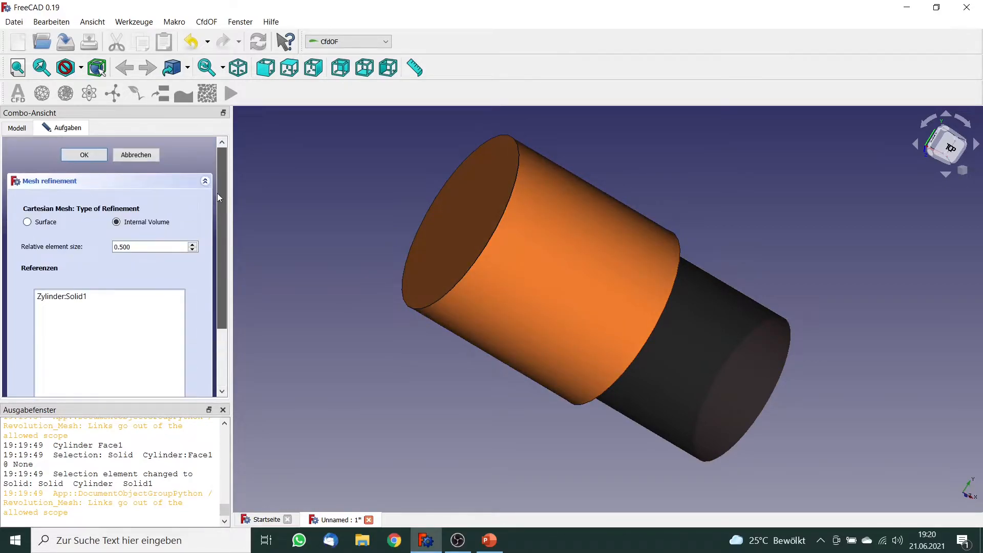
pyautogui.click(93, 156)
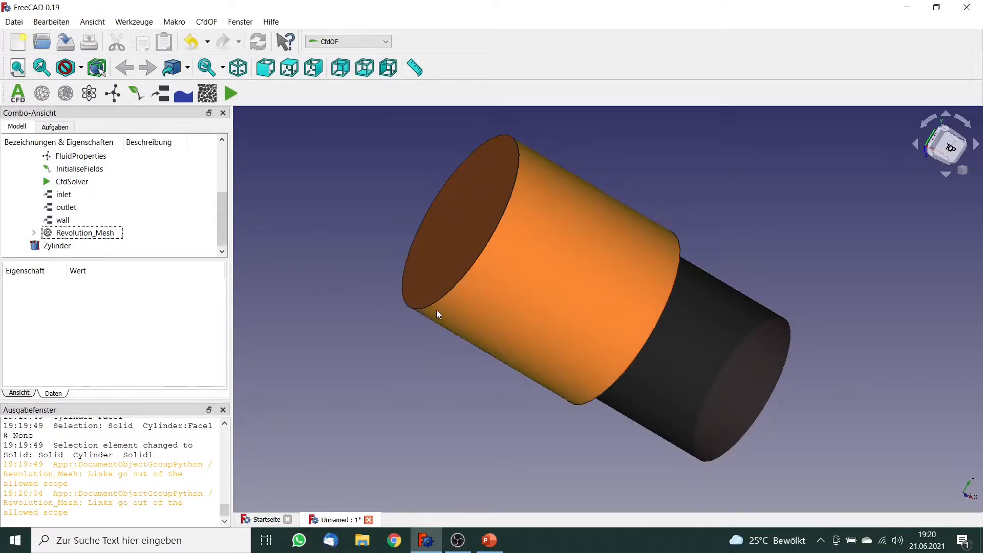
# Hide the Zylinder and the MeshRefinement under Revolution_Mesh to expose the stepped flow domain.
pyautogui.click(34, 232)
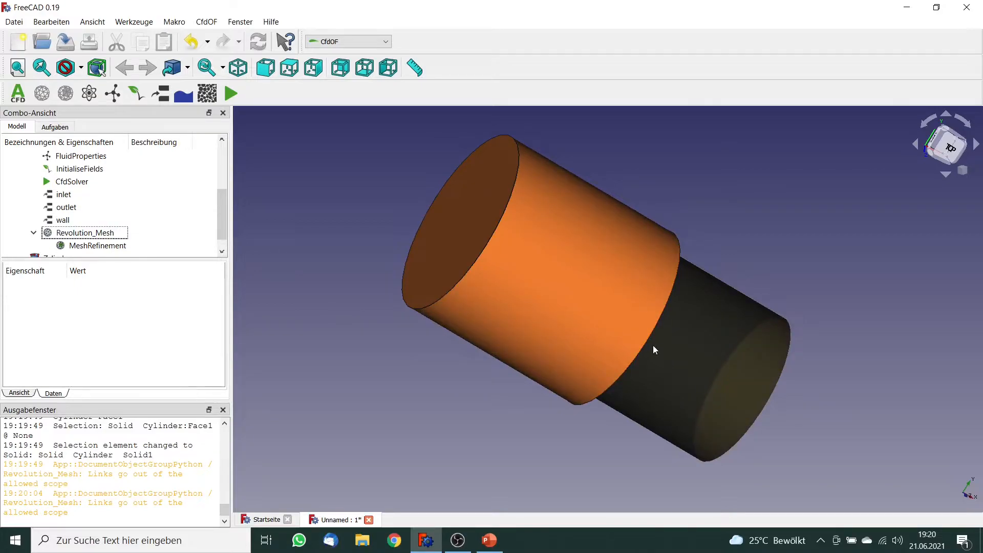
pyautogui.moveTo(221, 228); pyautogui.dragTo(219, 243)
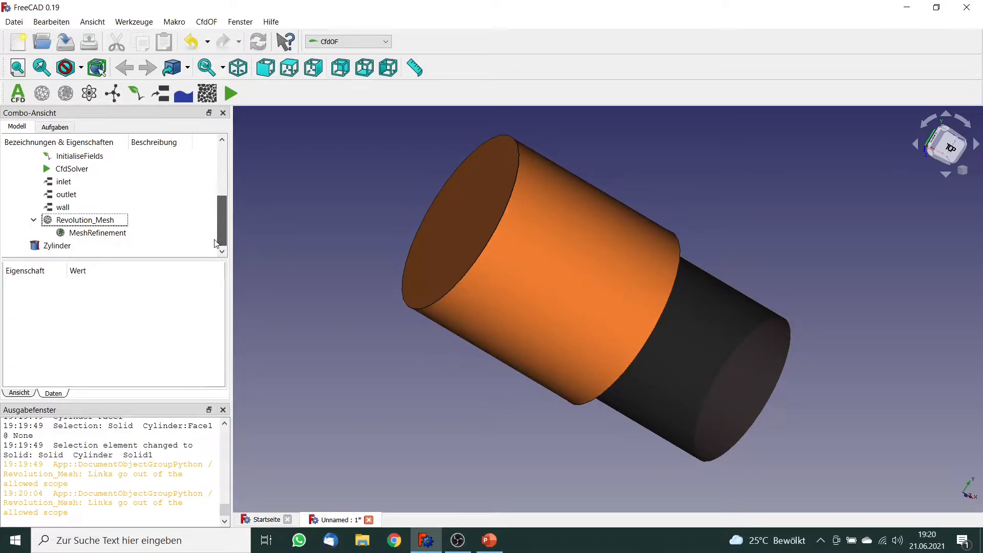
pyautogui.click(75, 247)
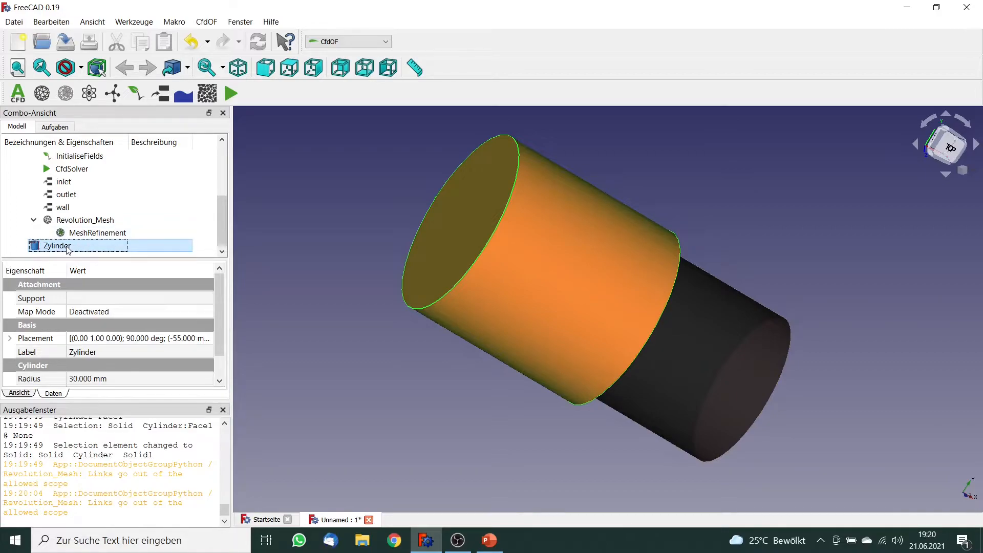
pyautogui.press('space')
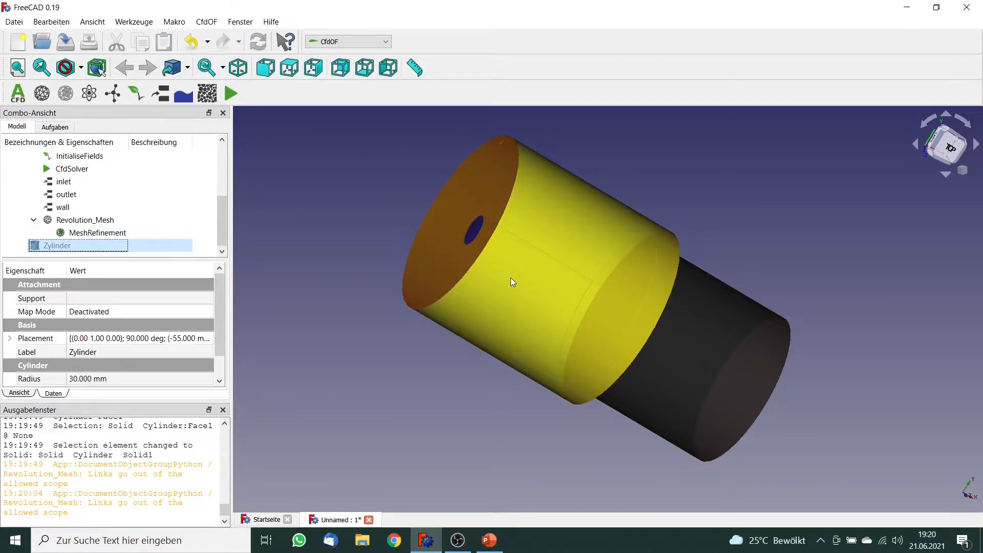
pyautogui.click(121, 234)
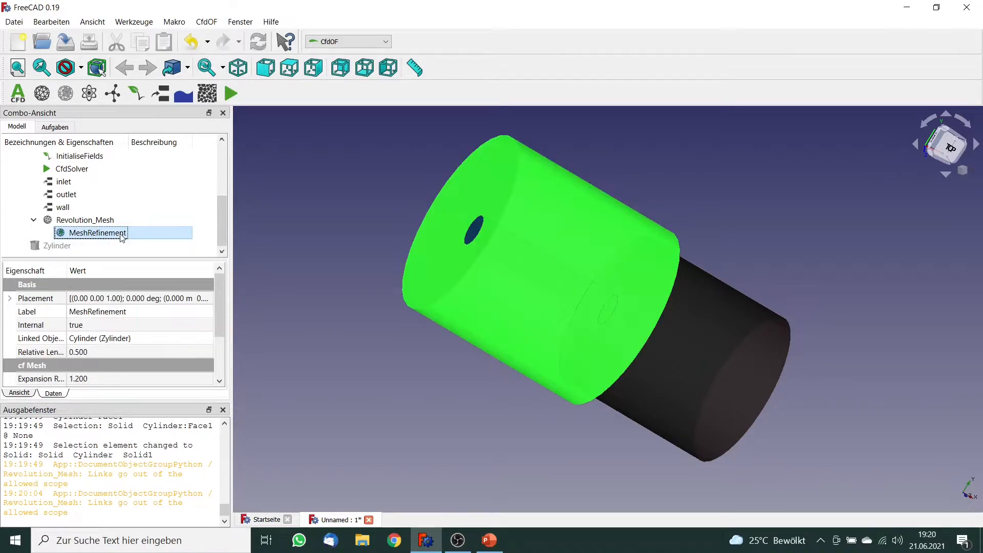
pyautogui.press('space')
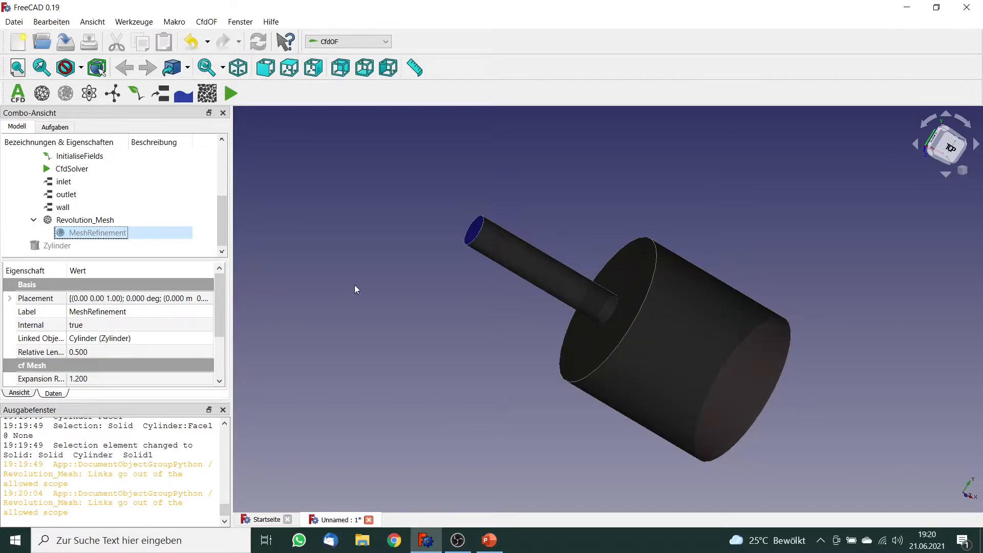
# Add a Surface mesh refinement to Revolution_Mesh on the annular step face of the Revolution, with relative element size 0.5.
pyautogui.click(113, 220)
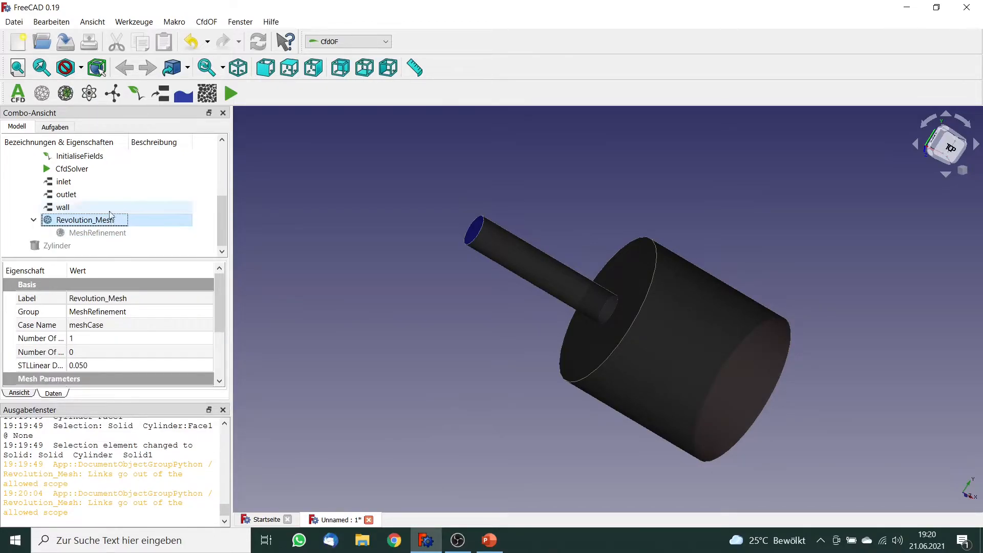
pyautogui.click(65, 93)
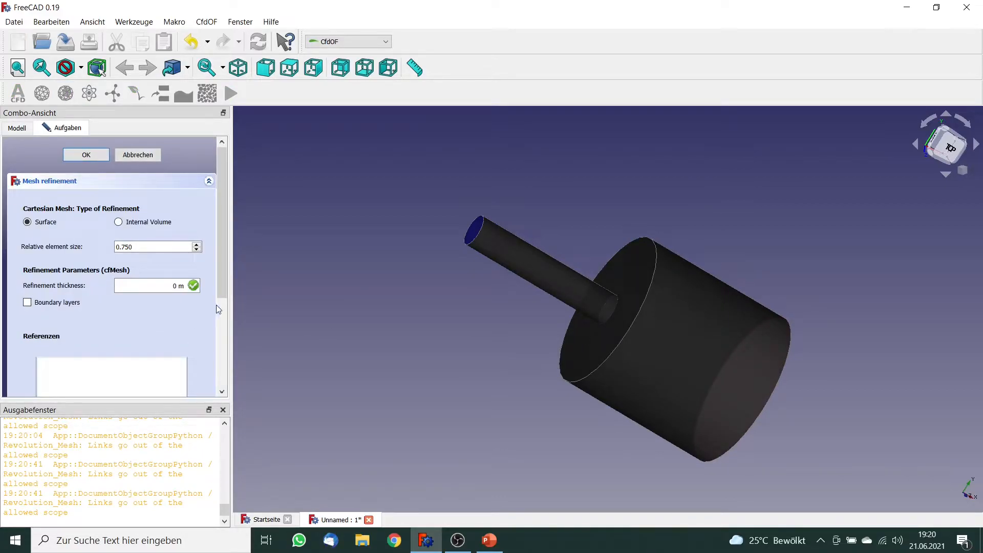
pyautogui.scroll(-3, 216, 305)
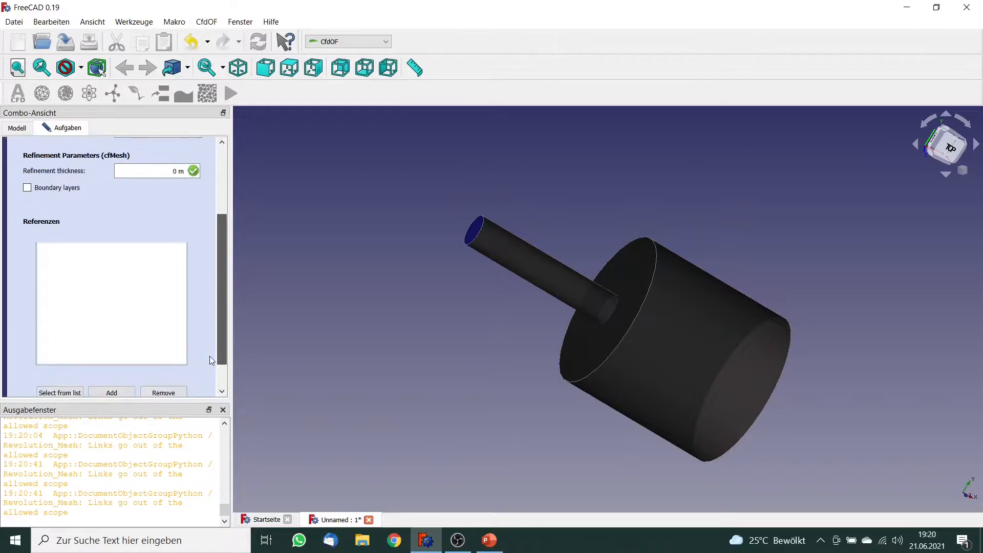
pyautogui.click(119, 393)
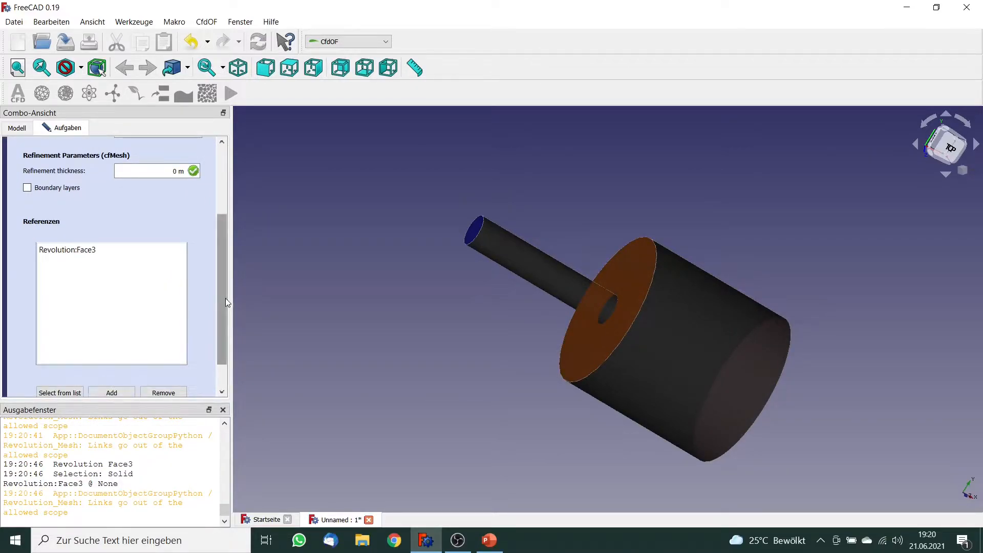
pyautogui.moveTo(226, 298); pyautogui.dragTo(230, 231)
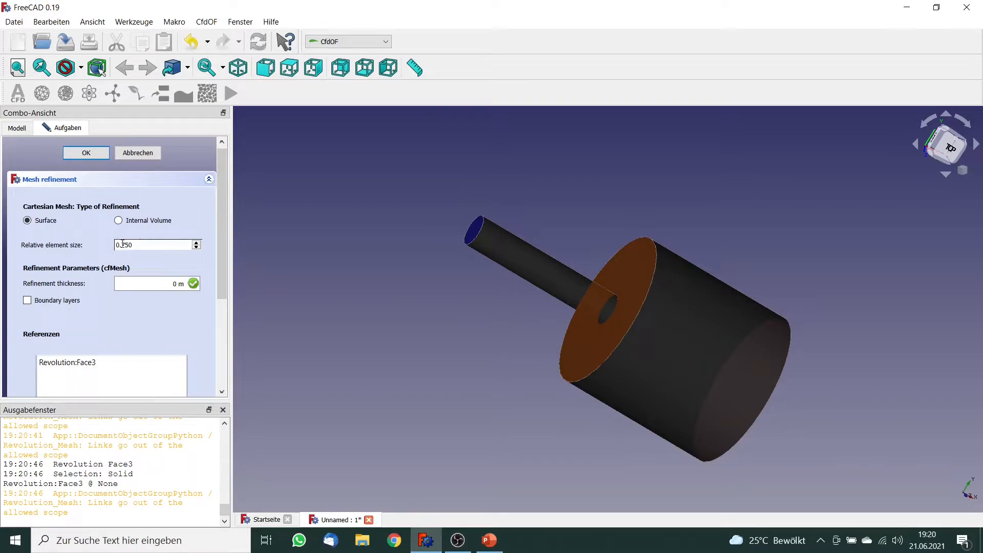
pyautogui.moveTo(122, 245); pyautogui.dragTo(152, 244)
pyautogui.write('5')
pyautogui.click(87, 153)
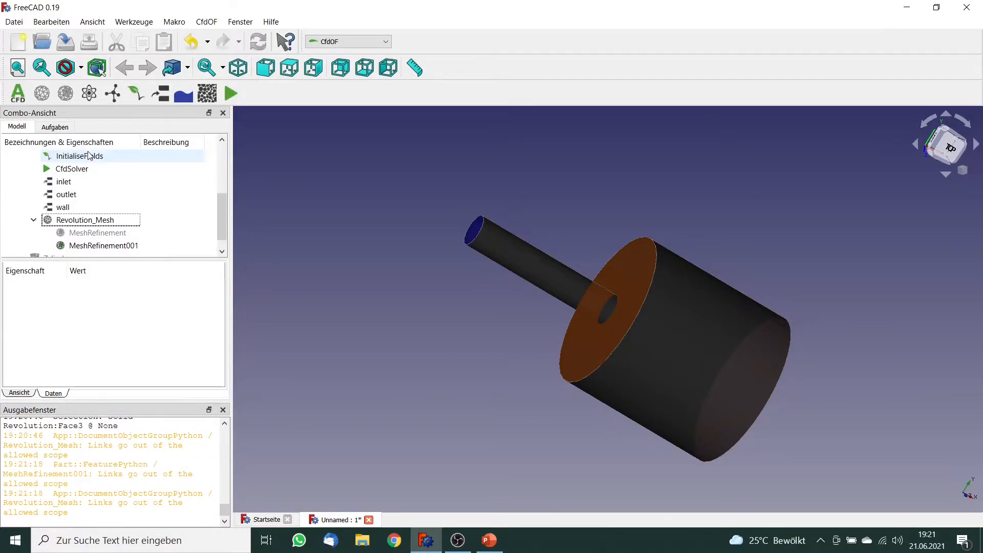
# Open the Revolution_Mesh settings and write the mesh case with cfMesh.
pyautogui.doubleClick(114, 221)
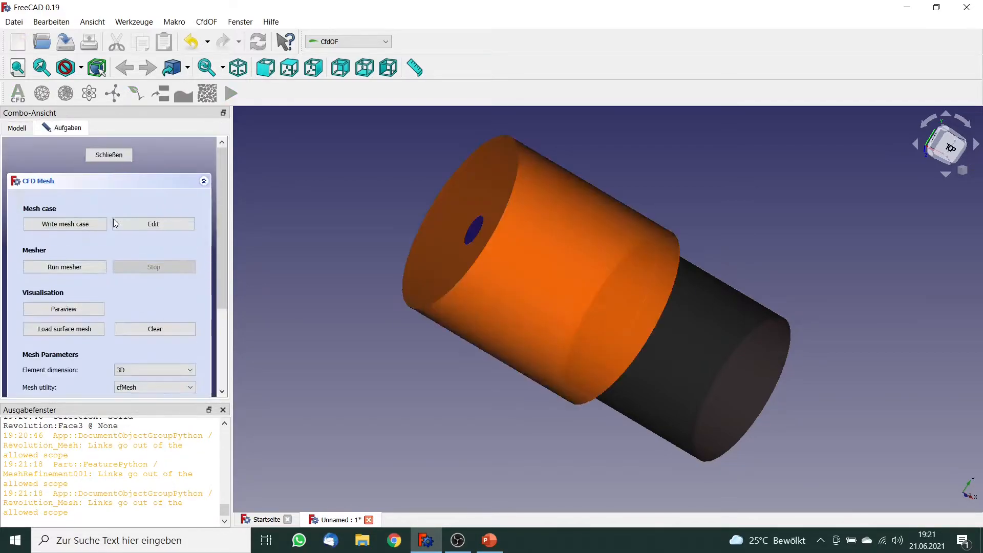
pyautogui.click(85, 227)
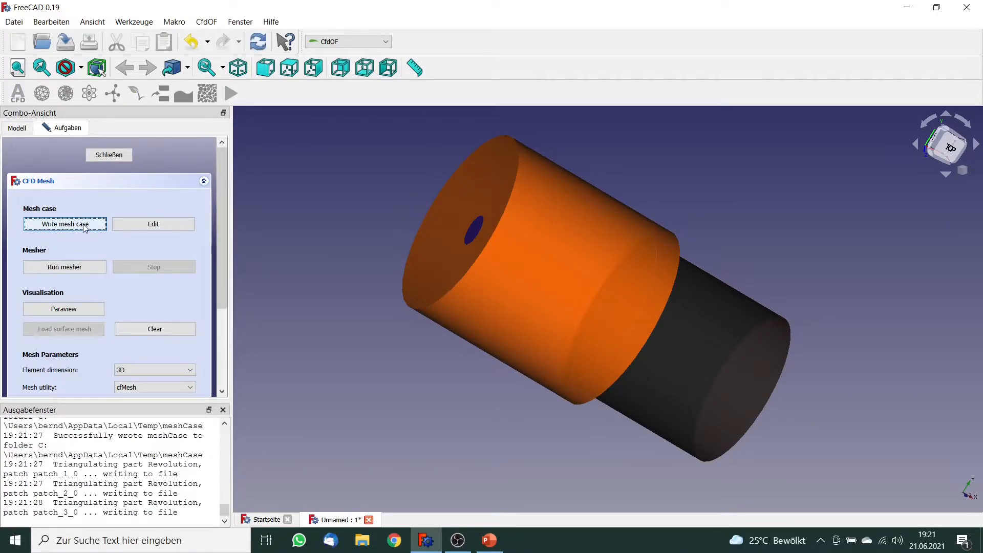
pyautogui.moveTo(221, 265)
pyautogui.mouseDown()
pyautogui.moveTo(222, 339)
pyautogui.moveTo(225, 283)
pyautogui.mouseUp()
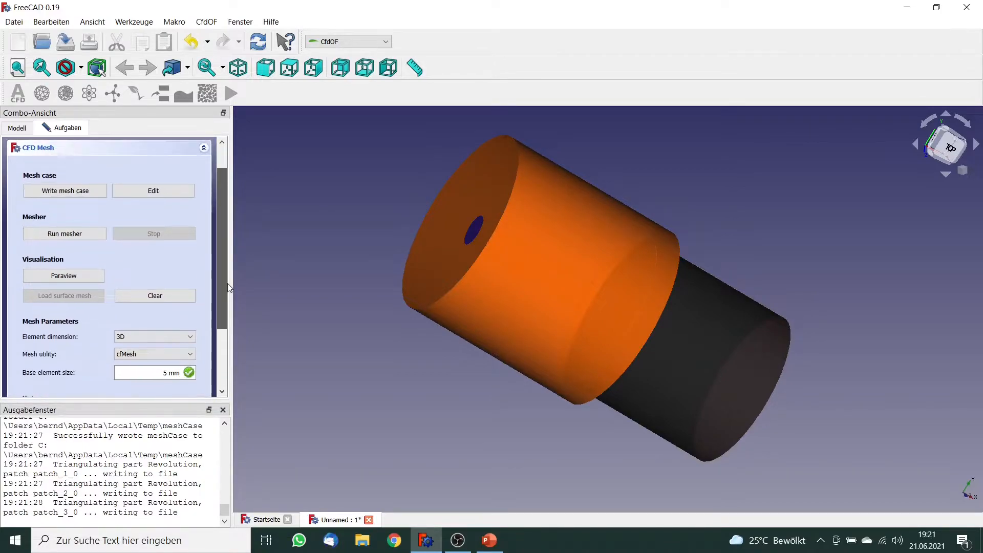
pyautogui.moveTo(222, 239); pyautogui.dragTo(230, 273)
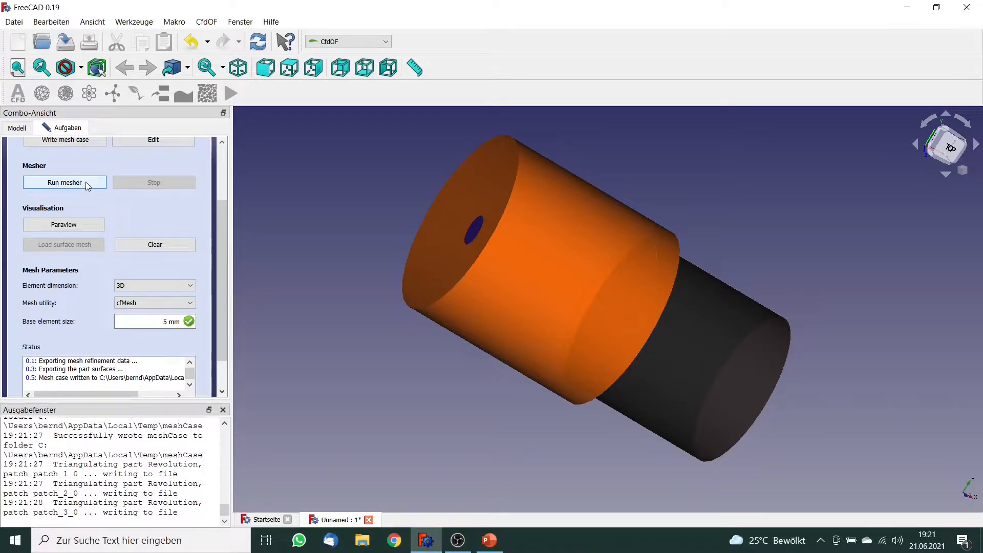
# Run the mesher, load the resulting surface mesh into the view and close the CFD mesh settings.
pyautogui.click(64, 182)
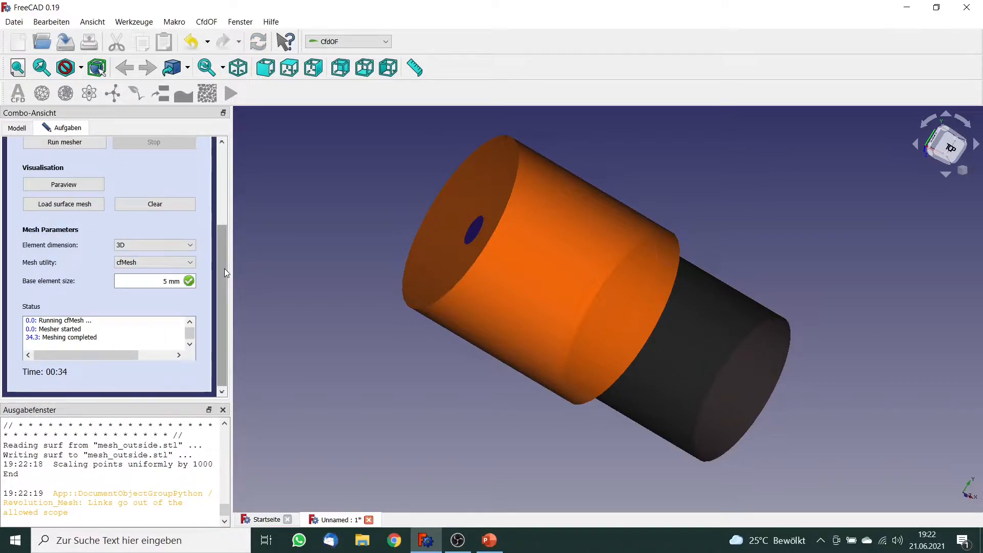
pyautogui.click(65, 205)
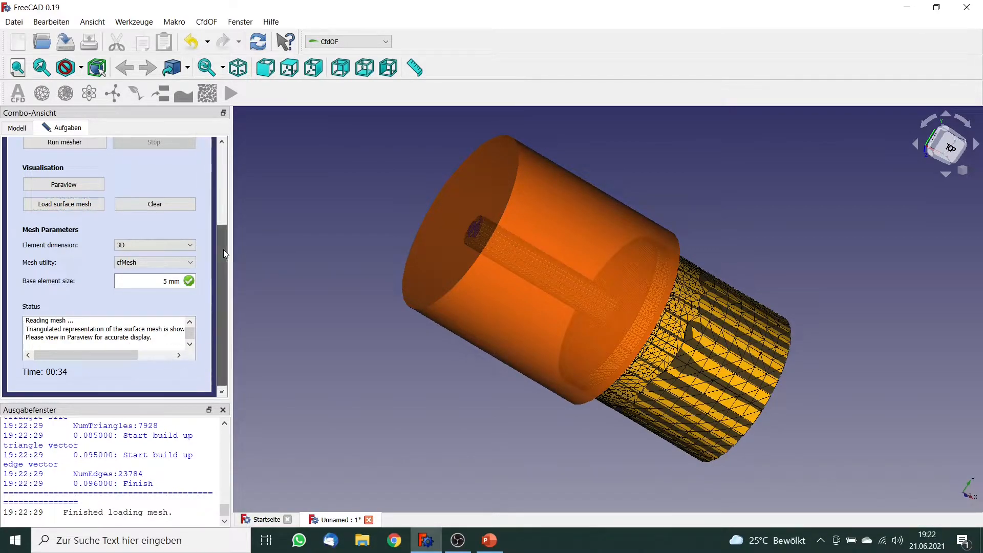
pyautogui.scroll(5, 223, 250)
pyautogui.click(122, 157)
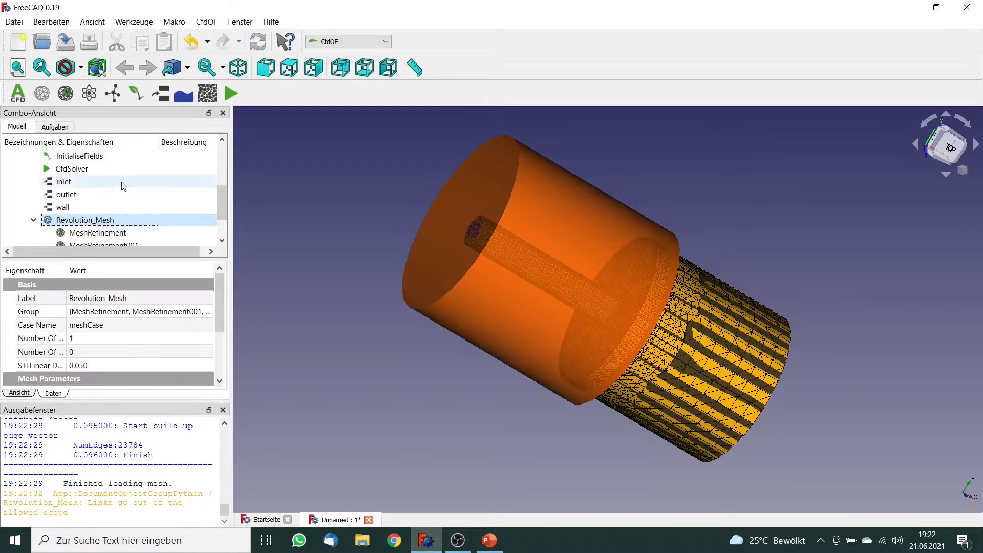
# Hide MeshRefinement and MeshRefinement001 so only the surface mesh is displayed.
pyautogui.moveTo(222, 214); pyautogui.dragTo(222, 223)
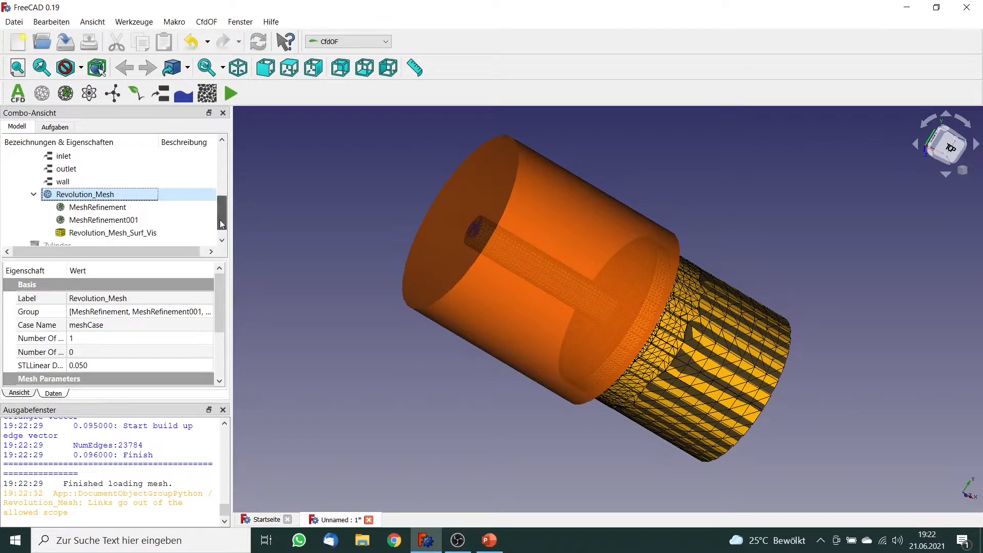
pyautogui.click(145, 208)
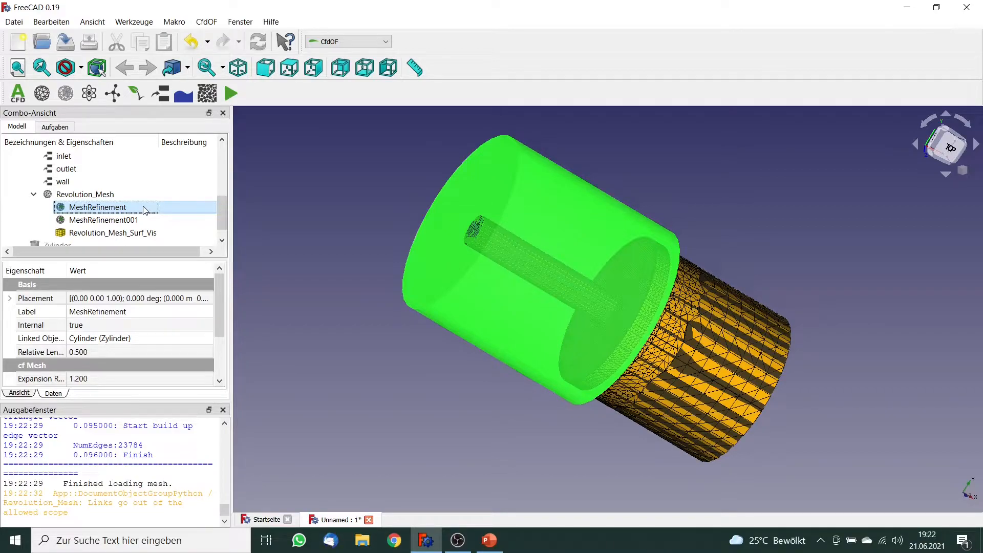
pyautogui.press('space')
pyautogui.click(142, 221)
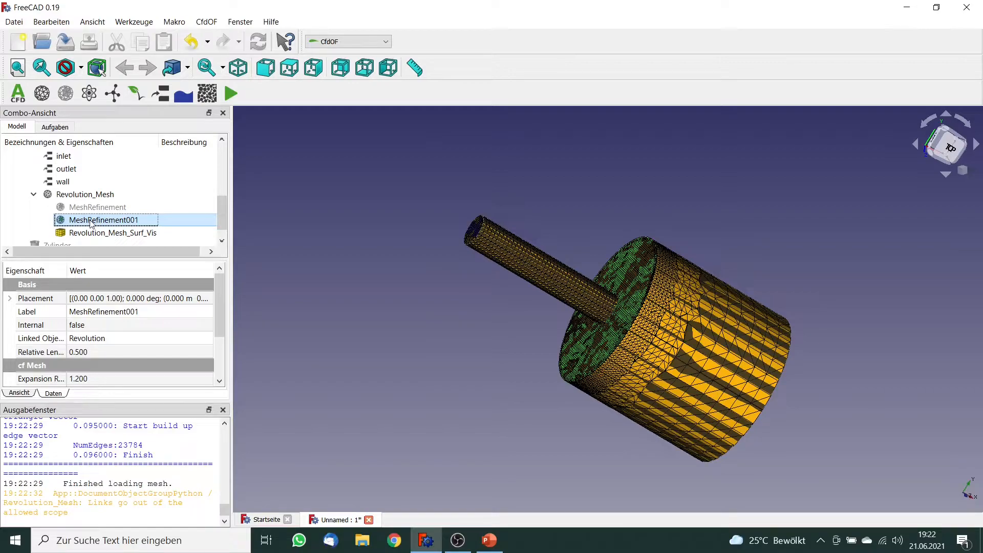
pyautogui.press('space')
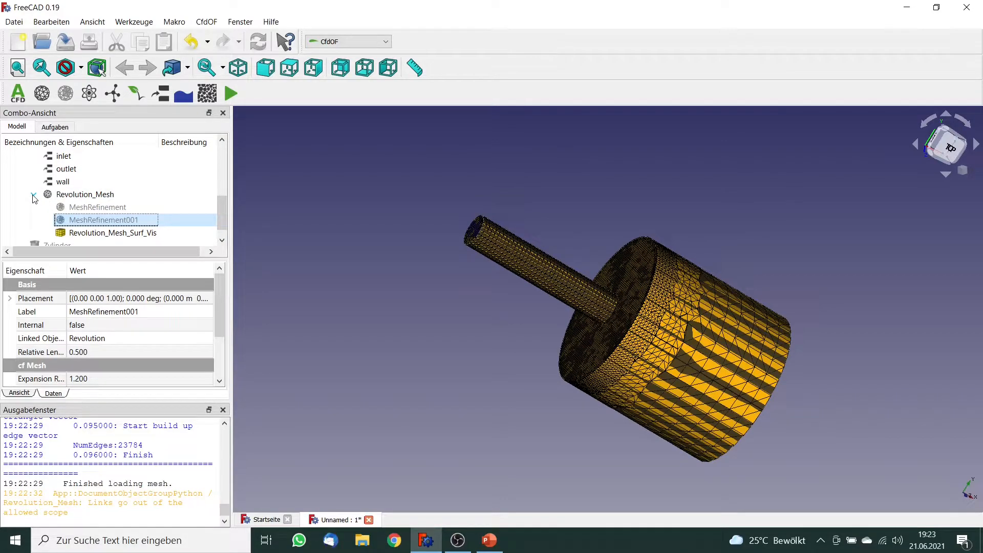
# Enable viscous flow in the analysis's PhysicsModel, keeping steady, incompressible, laminar conditions, and accept it.
pyautogui.moveTo(220, 204); pyautogui.dragTo(223, 171)
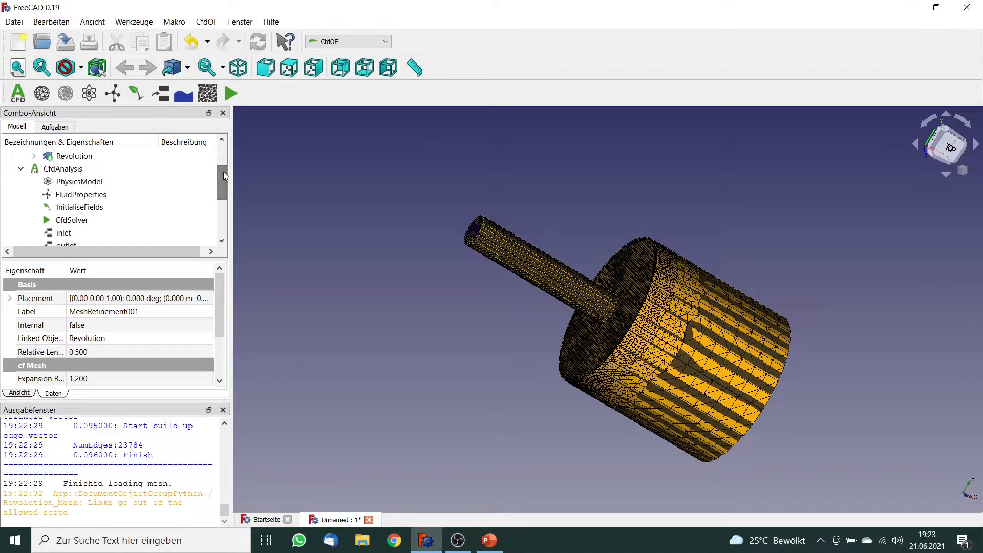
pyautogui.doubleClick(115, 183)
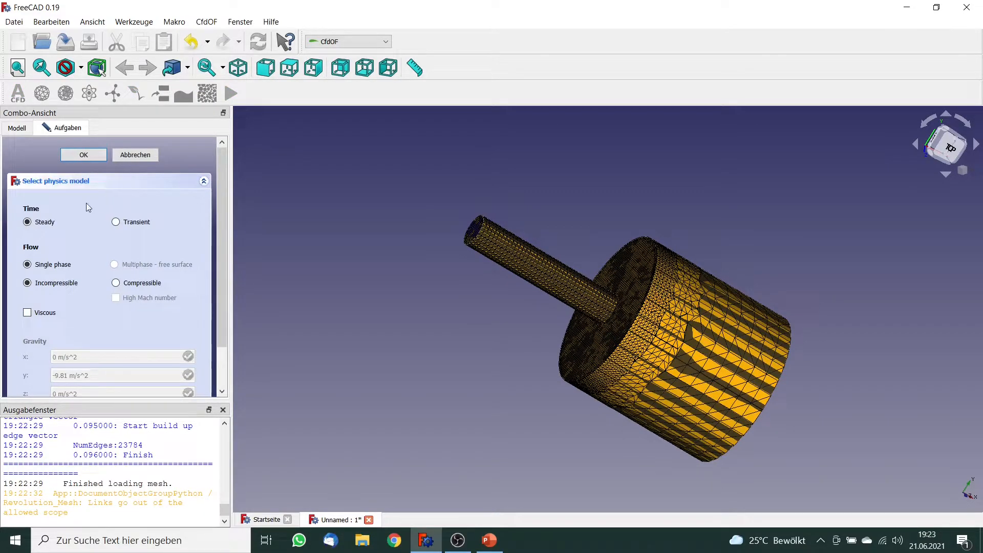
pyautogui.moveTo(220, 205); pyautogui.dragTo(223, 260)
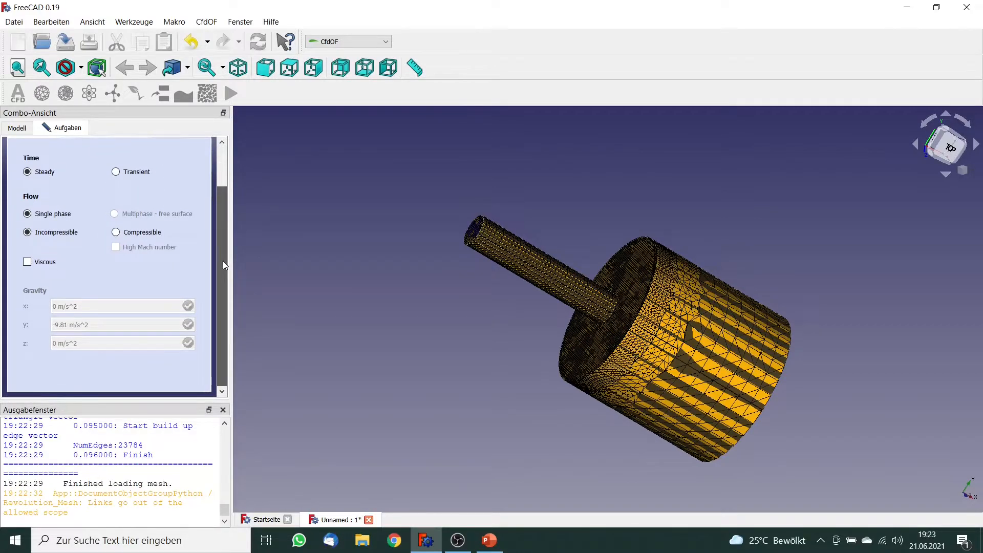
pyautogui.click(27, 262)
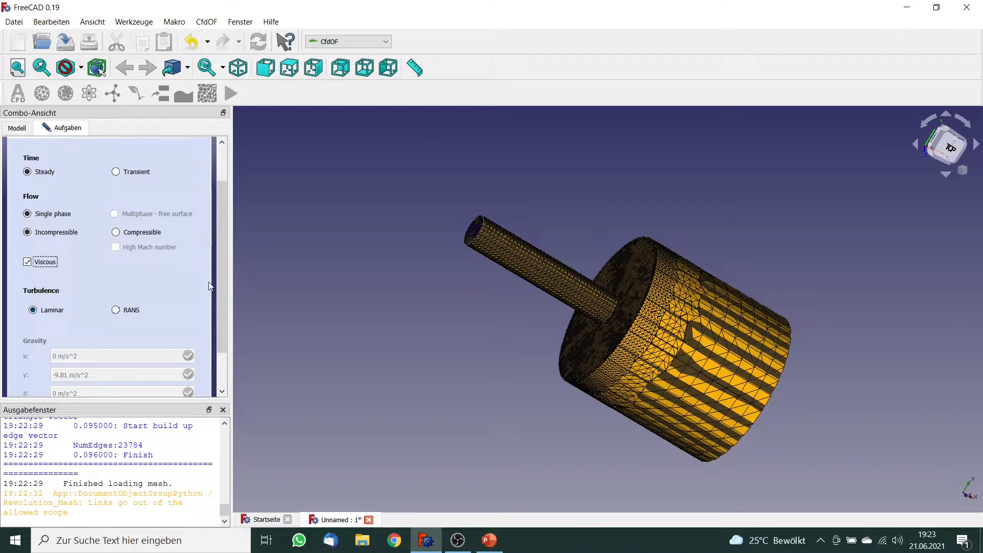
pyautogui.moveTo(219, 278); pyautogui.dragTo(214, 213)
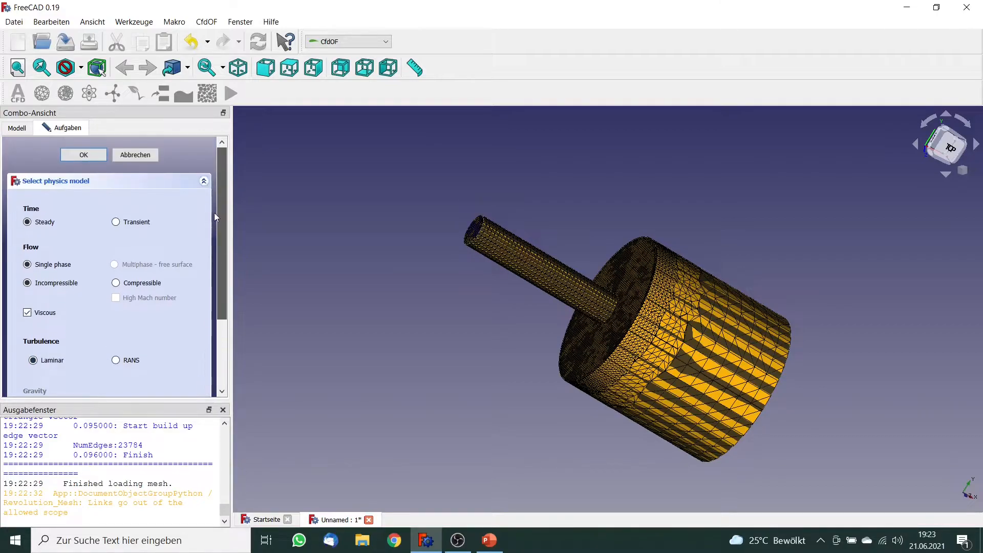
pyautogui.click(91, 157)
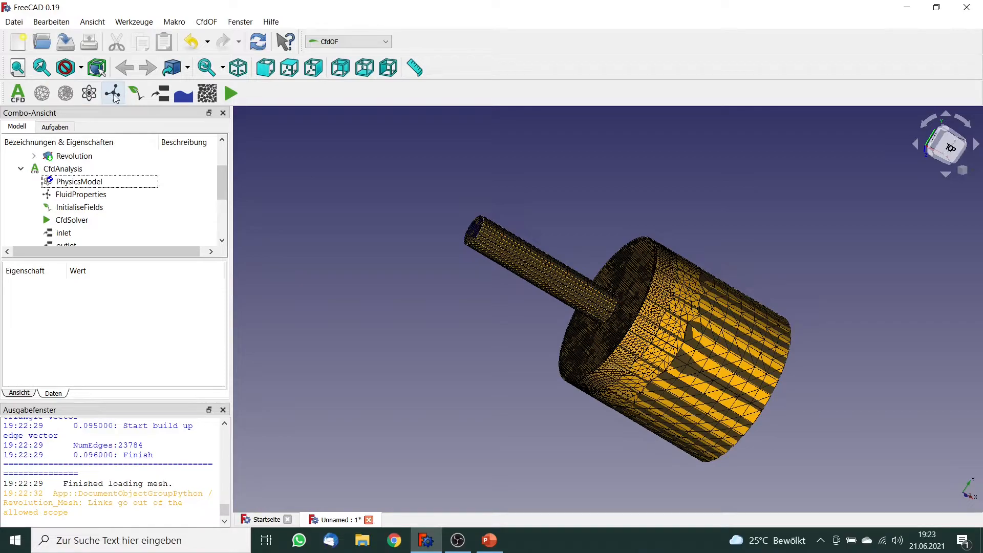
# Set the FluidProperties of the analysis to the predefined fluid Water and accept them.
pyautogui.doubleClick(103, 195)
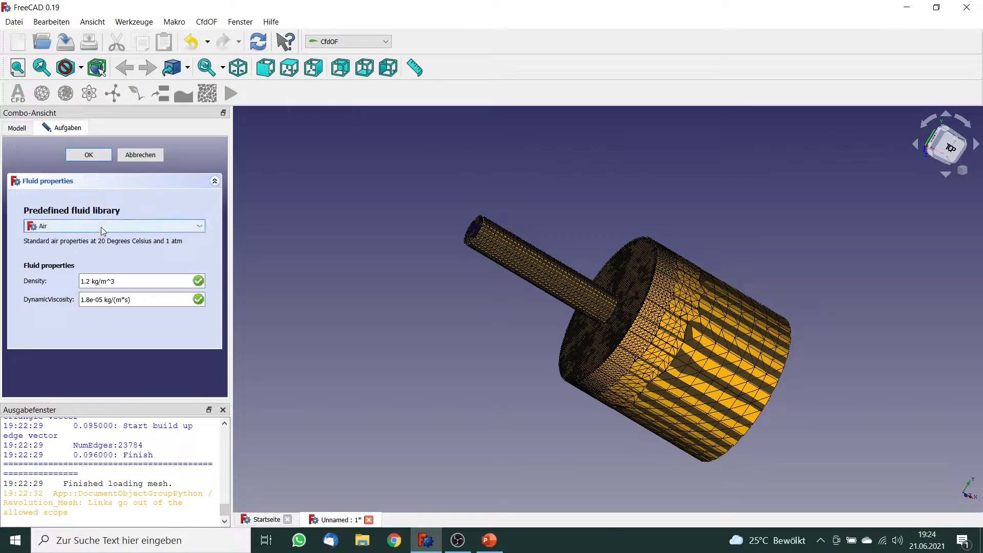
pyautogui.click(101, 227)
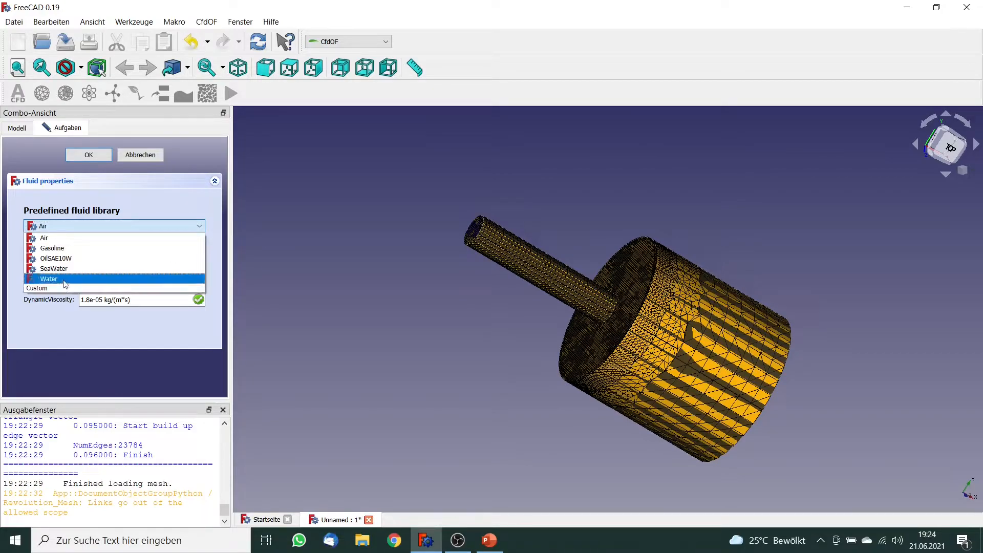
pyautogui.click(63, 278)
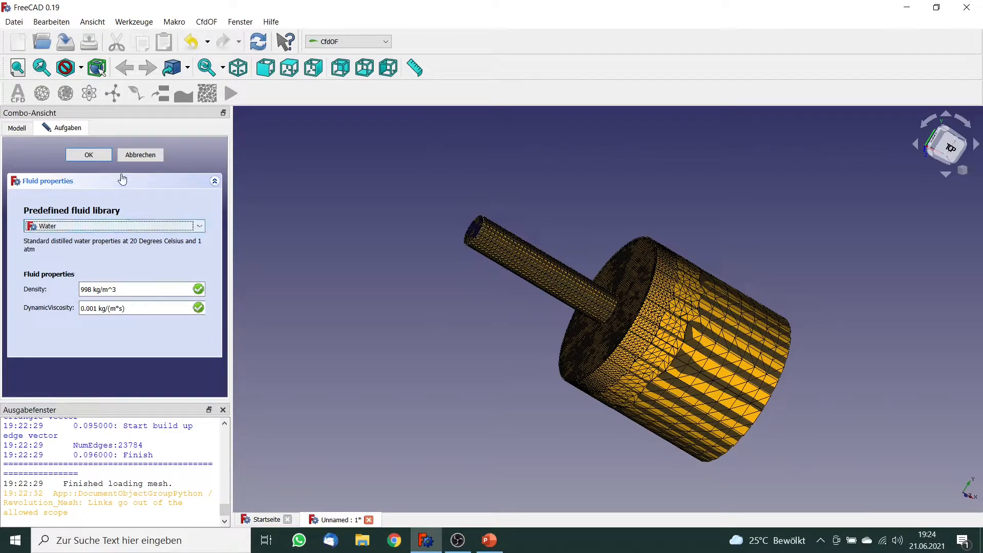
pyautogui.click(102, 158)
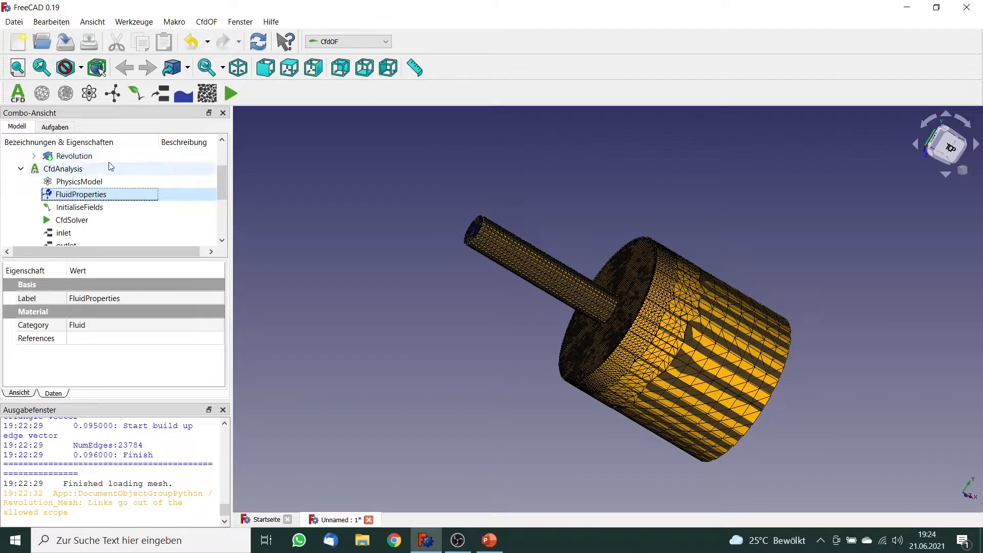
# Initialise the pressure field with potential flow, accept it, and save the document as Lektion2_Rohrstroemung_Demonstration.
pyautogui.click(136, 92)
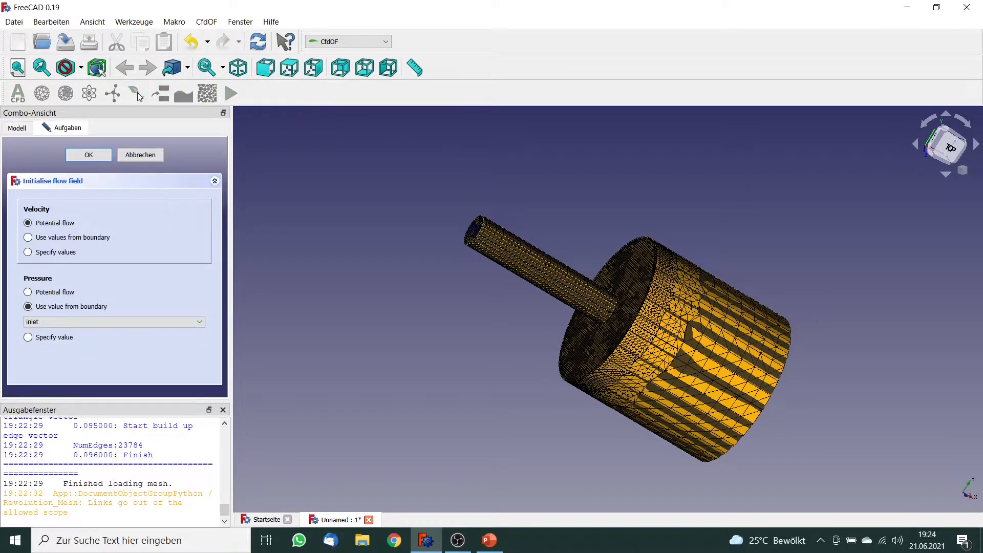
pyautogui.click(55, 291)
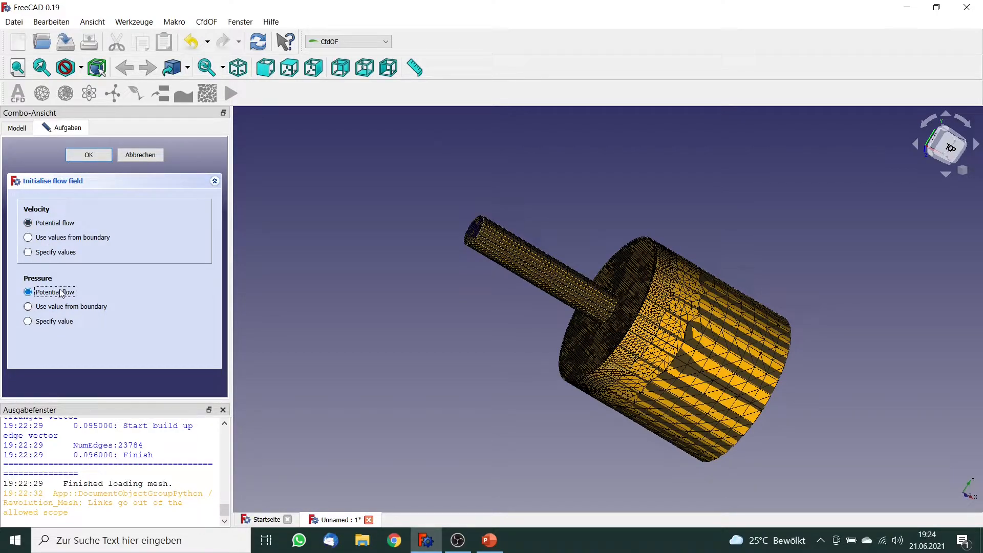
pyautogui.click(95, 156)
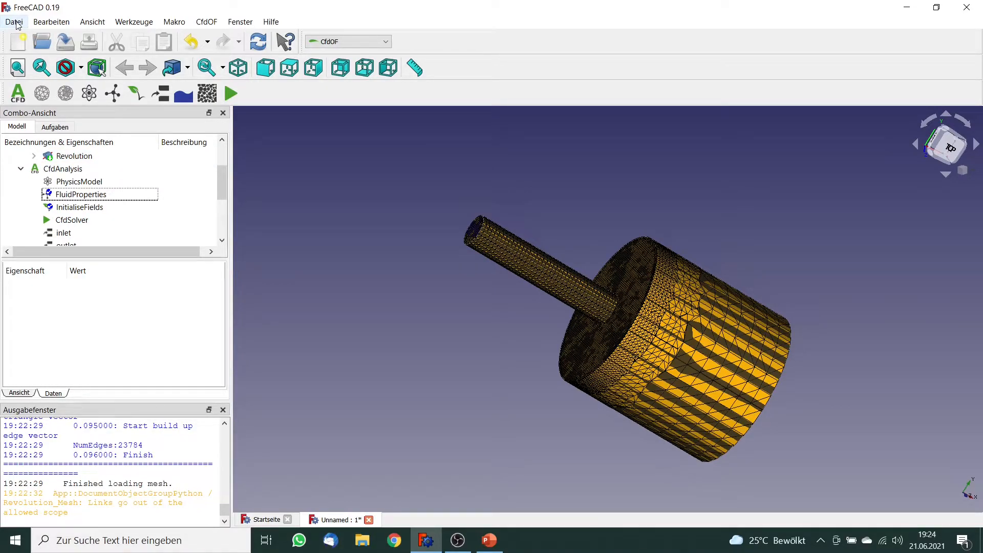
pyautogui.click(15, 23)
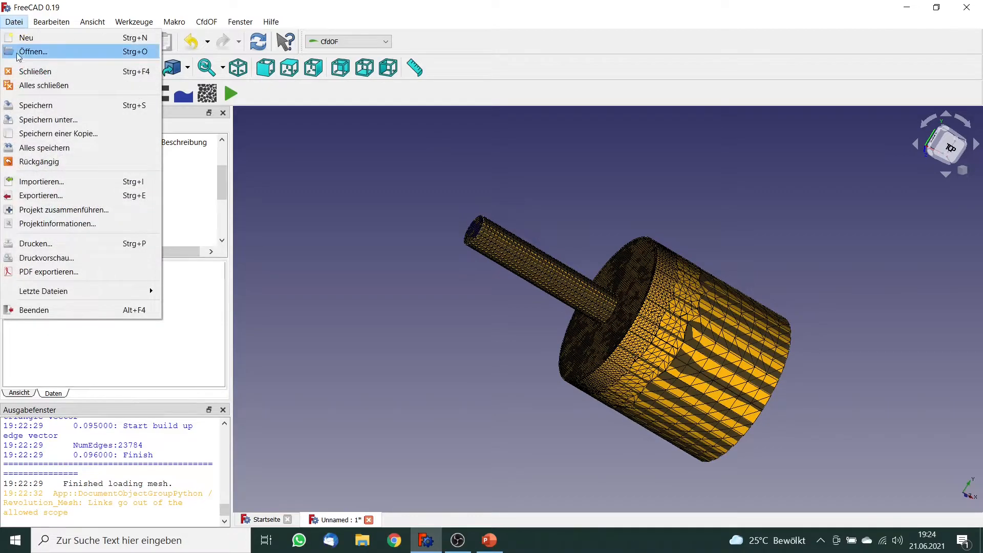
pyautogui.click(30, 102)
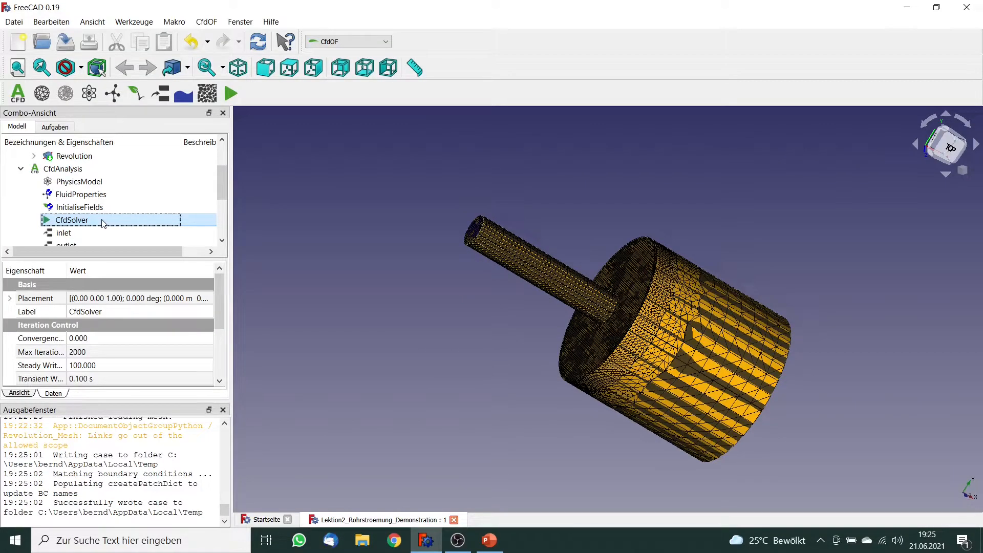
# Open the CfdSolver analysis control, write the solver case and run the simulation.
pyautogui.doubleClick(101, 222)
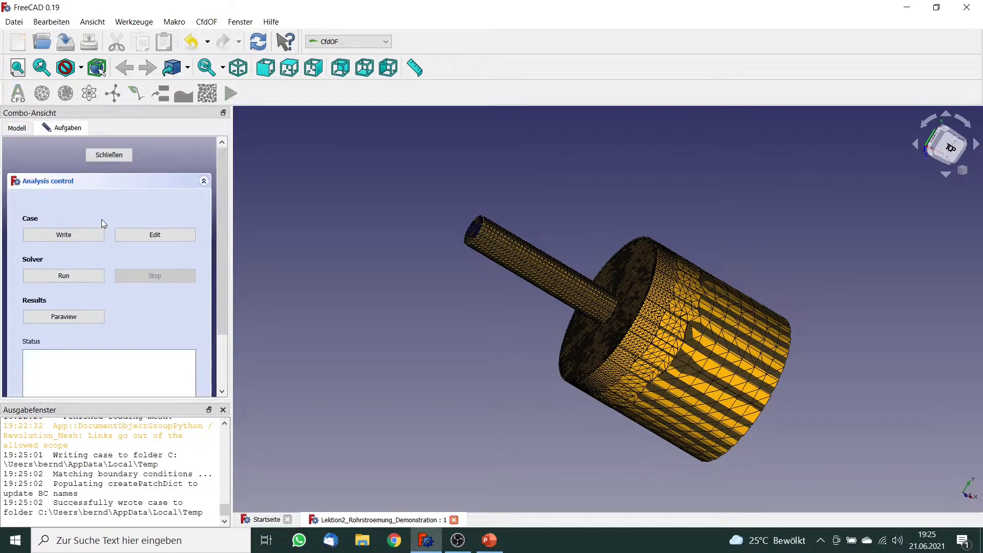
pyautogui.click(87, 233)
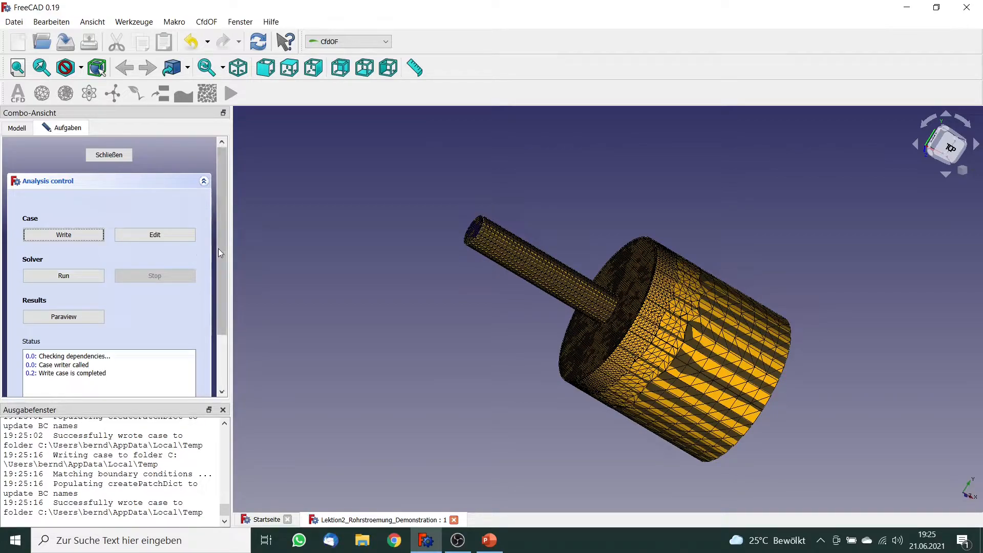
pyautogui.moveTo(222, 251); pyautogui.dragTo(228, 308)
pyautogui.scroll(3, 215, 307)
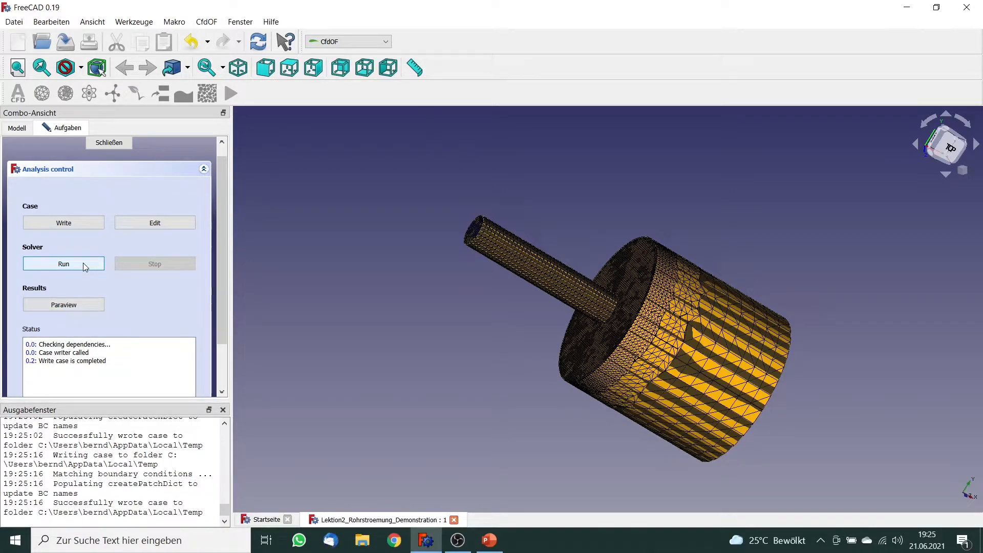
pyautogui.click(63, 264)
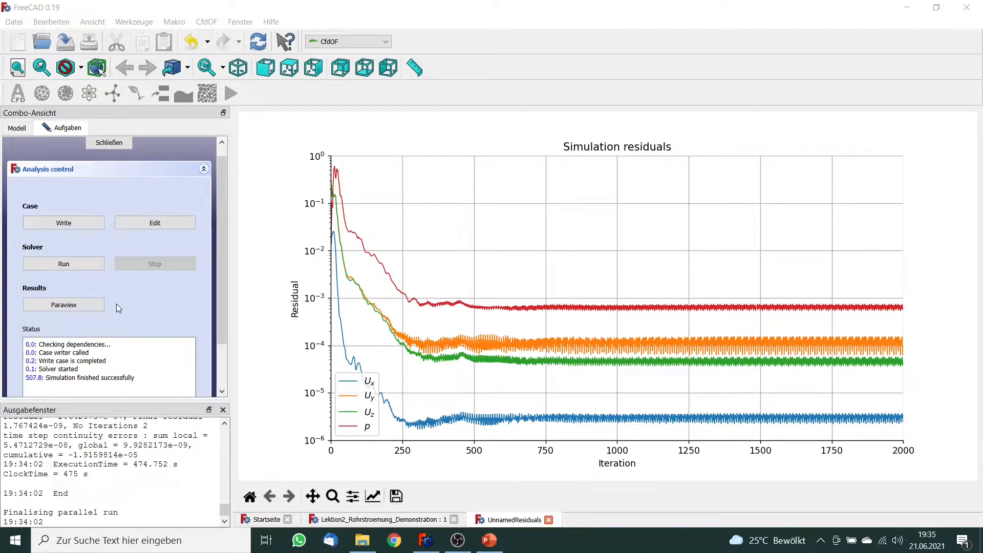
# Open the simulation results in ParaView, dismiss the startup screen and go to the last time step.
pyautogui.click(82, 306)
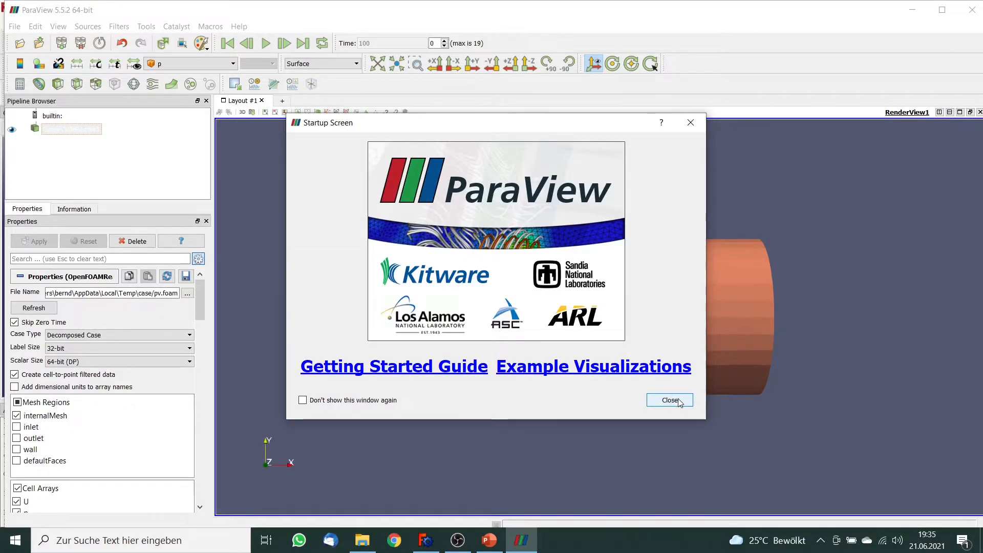
pyautogui.click(680, 401)
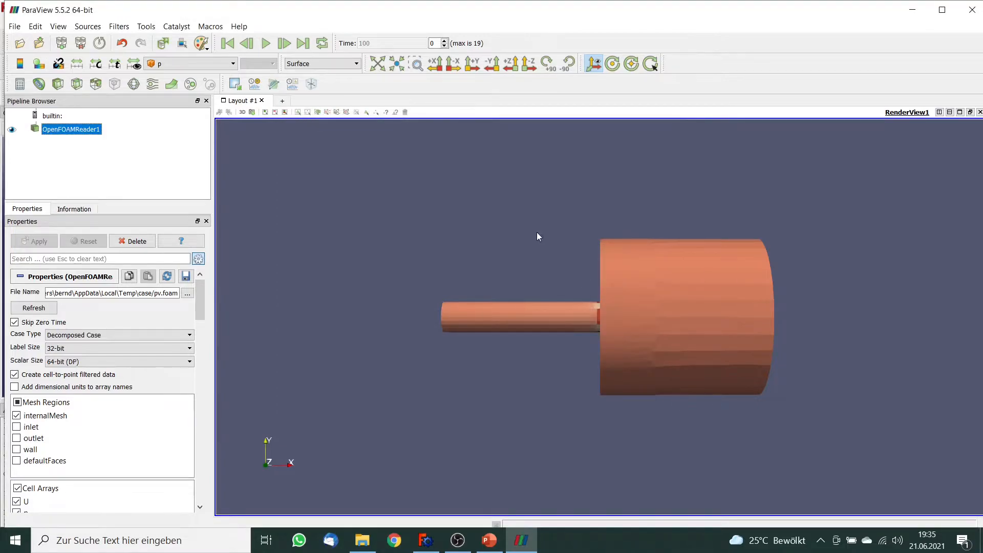
pyautogui.click(304, 44)
pyautogui.moveTo(393, 203); pyautogui.dragTo(408, 207)
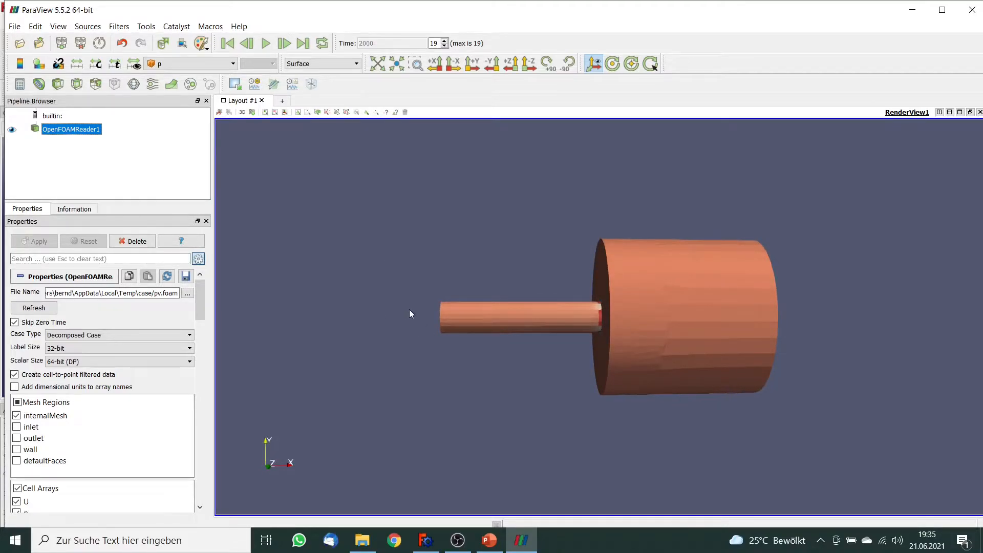
# Add a Plot Over Line filter to the OpenFOAM results and set Point1's Y and Z coordinates to 0.
pyautogui.click(277, 86)
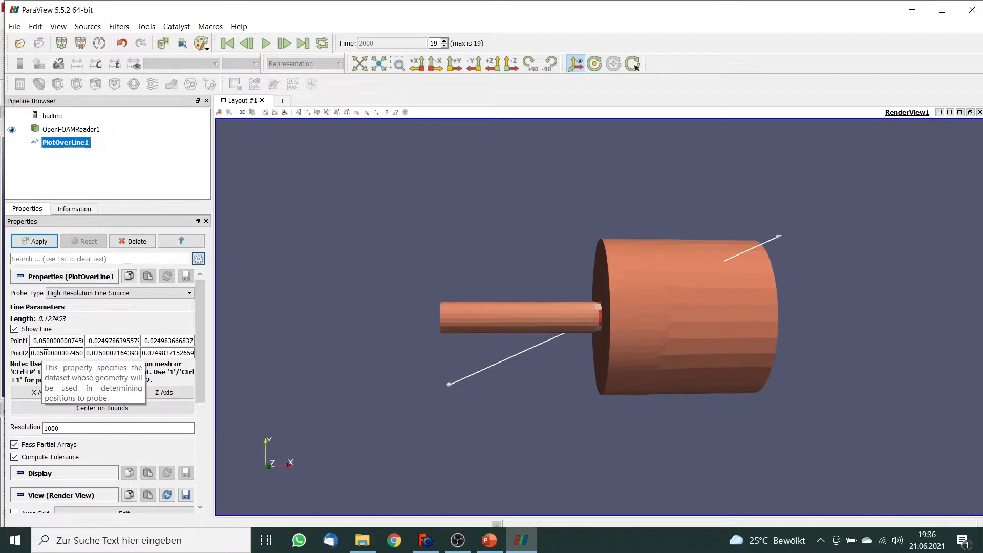
pyautogui.doubleClick(88, 341)
pyautogui.write('0')
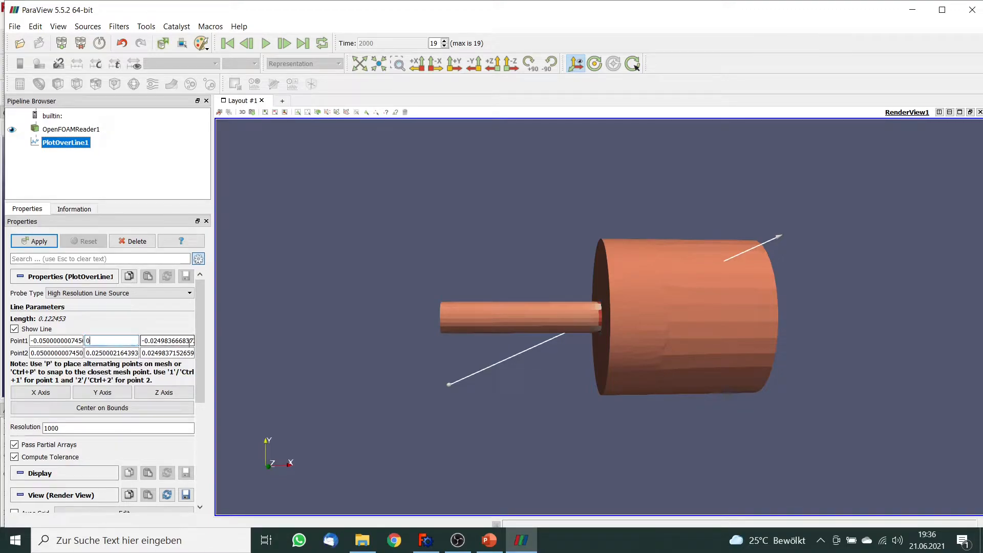
pyautogui.doubleClick(169, 340)
pyautogui.write('0')
pyautogui.press('Tab')
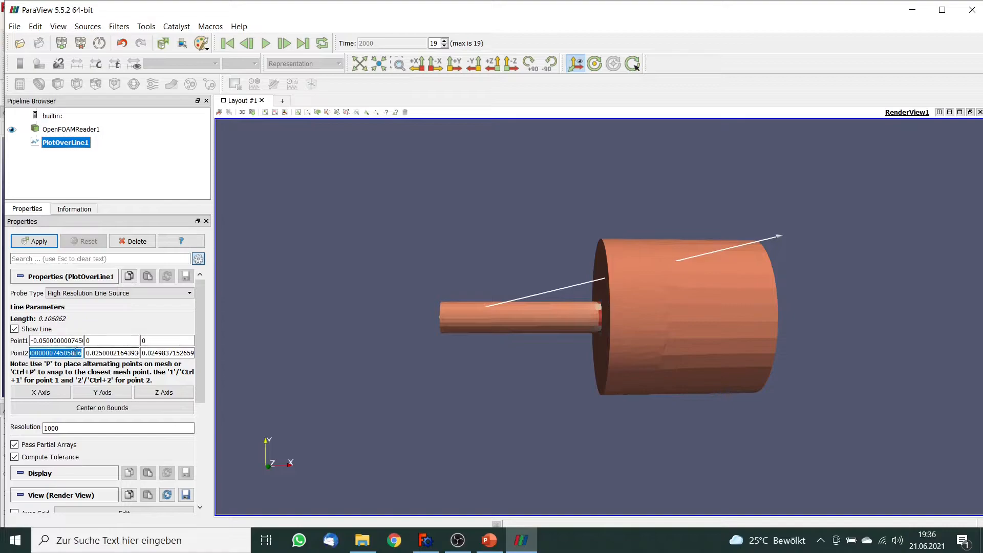
# Set Point2's Y and Z coordinates to 0 and apply the line plot along the pipe's axis.
pyautogui.press('Tab')
pyautogui.write('0')
pyautogui.press('Tab')
pyautogui.write('0')
pyautogui.press('Tab')
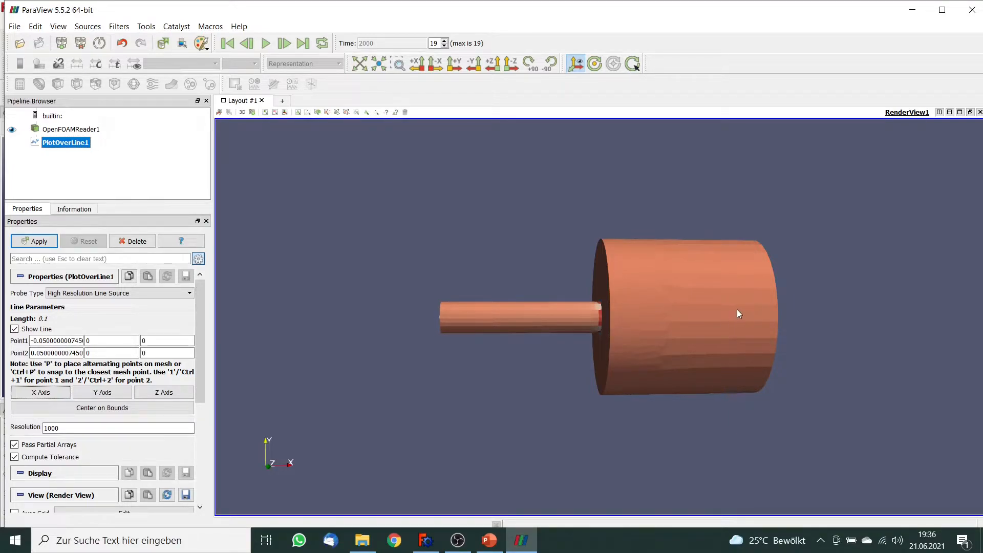
pyautogui.click(42, 243)
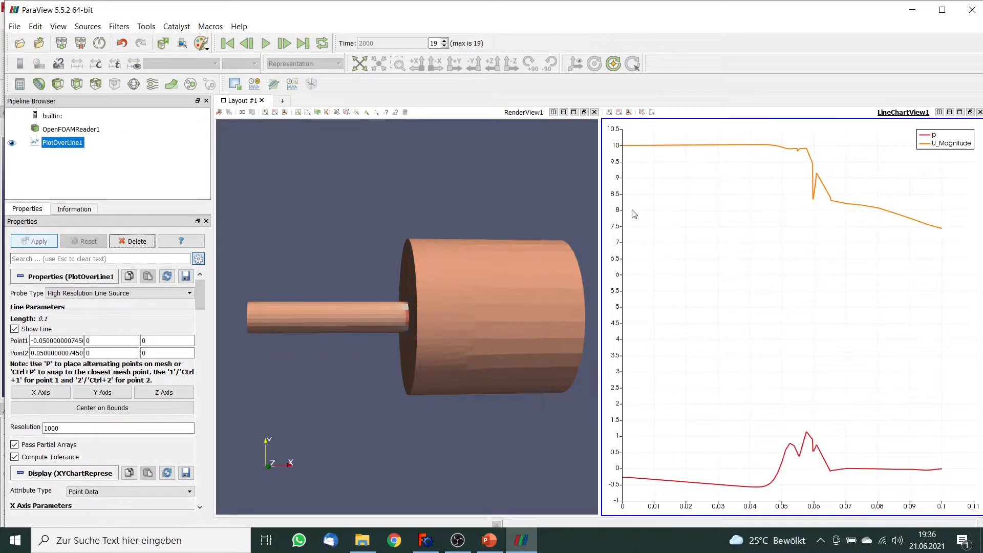
# Examine the velocity curve in the line chart and display U_X instead of U_Magnitude.
pyautogui.moveTo(818, 178)
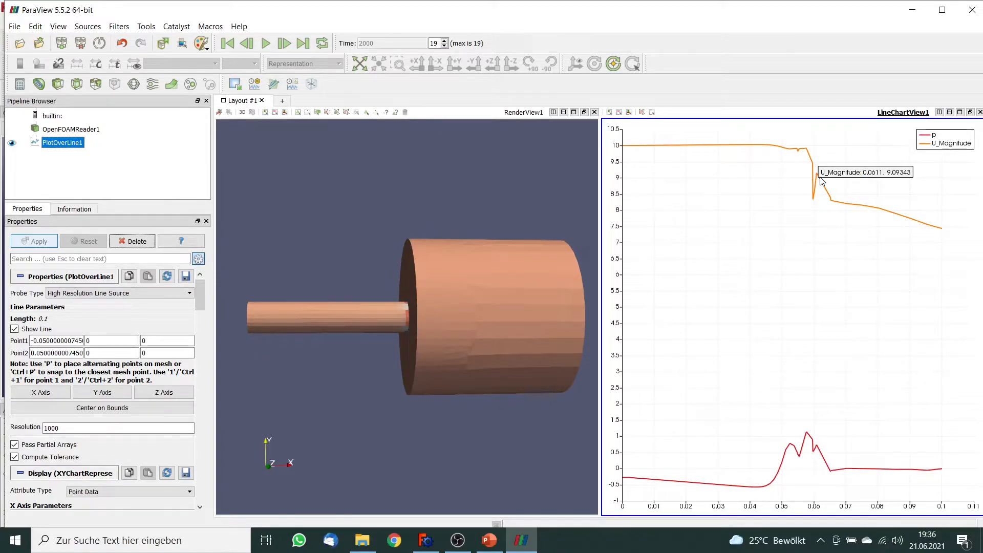
pyautogui.moveTo(942, 233)
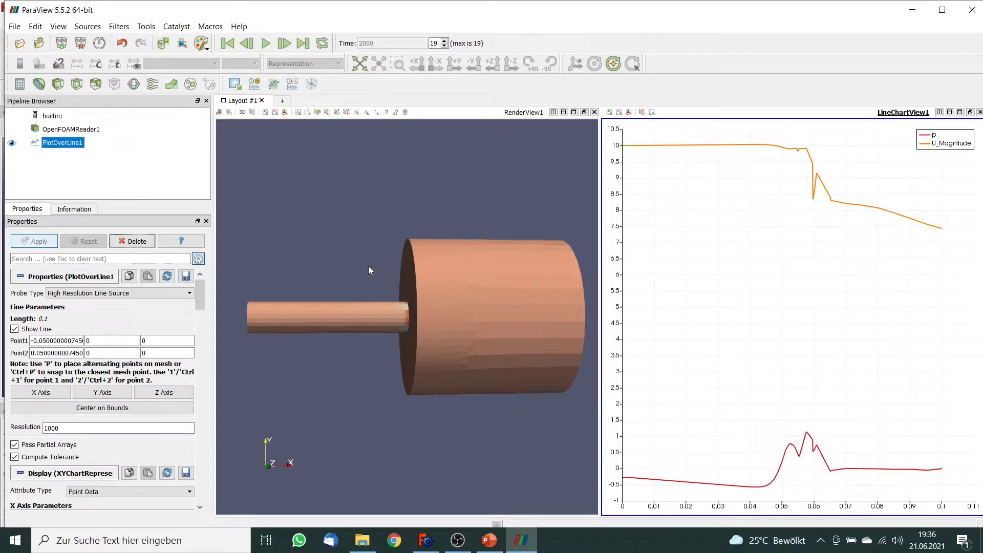
pyautogui.moveTo(201, 293); pyautogui.dragTo(200, 334)
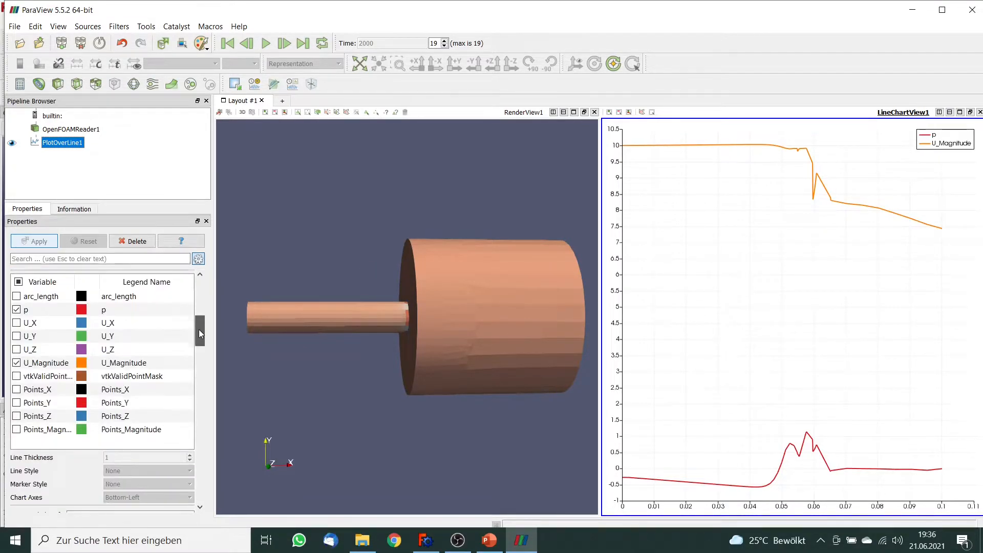
pyautogui.click(17, 323)
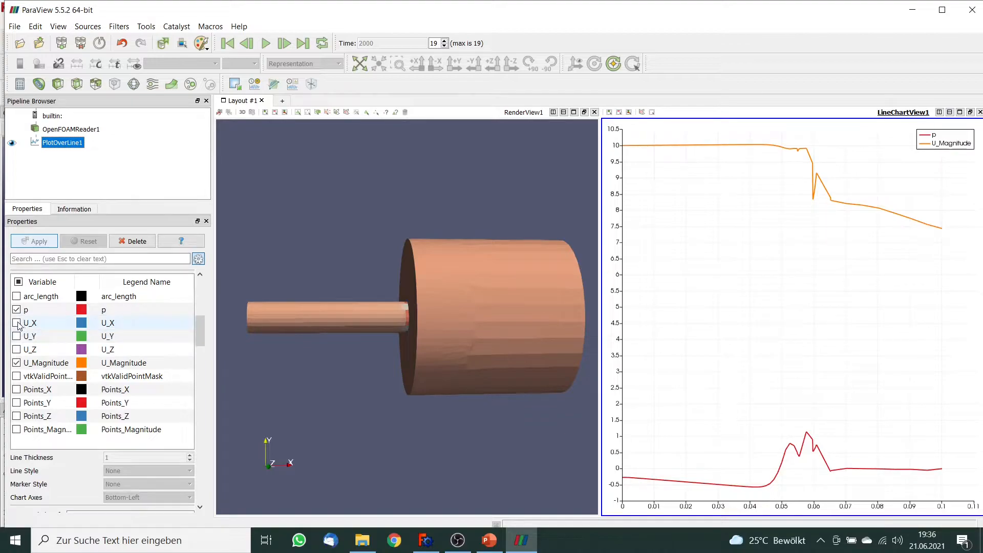
pyautogui.click(16, 362)
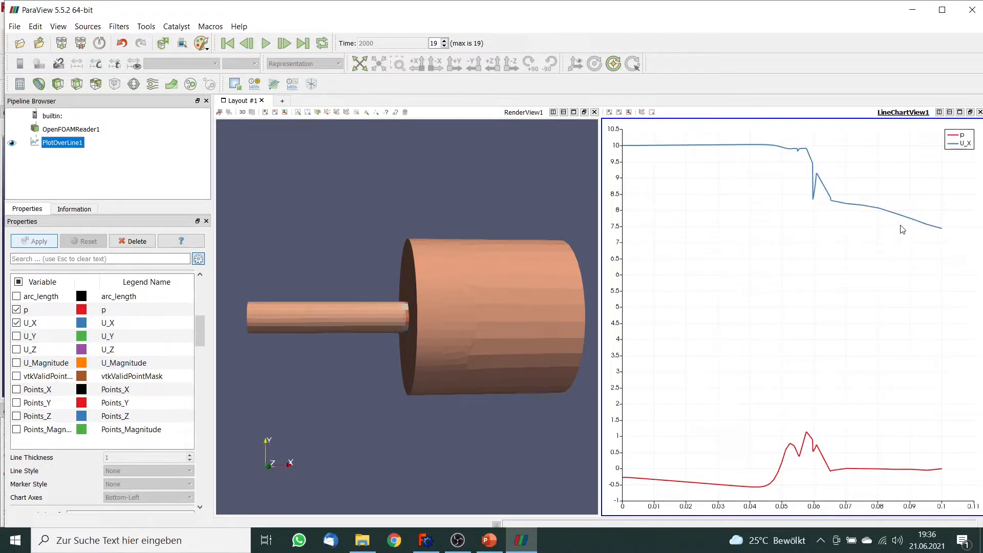
# Remove U_X from the line chart so only p is plotted, and examine the pressure curve up to the outlet.
pyautogui.moveTo(625, 149)
pyautogui.click(17, 323)
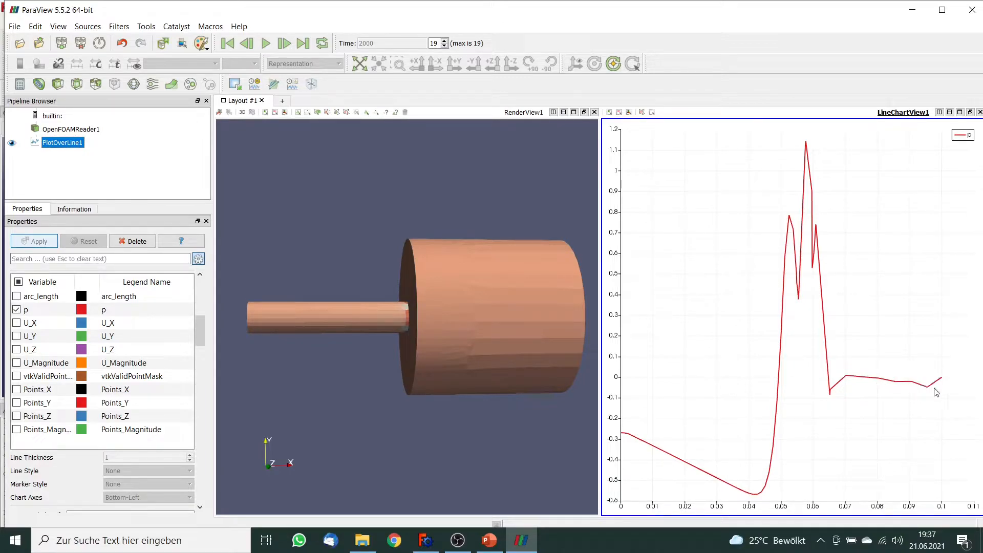
pyautogui.moveTo(943, 382)
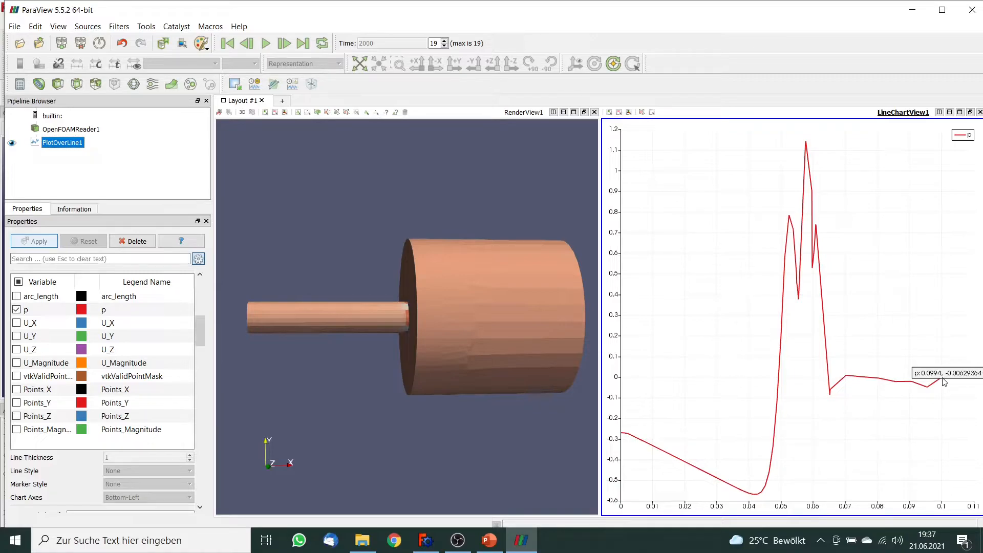
pyautogui.moveTo(758, 388)
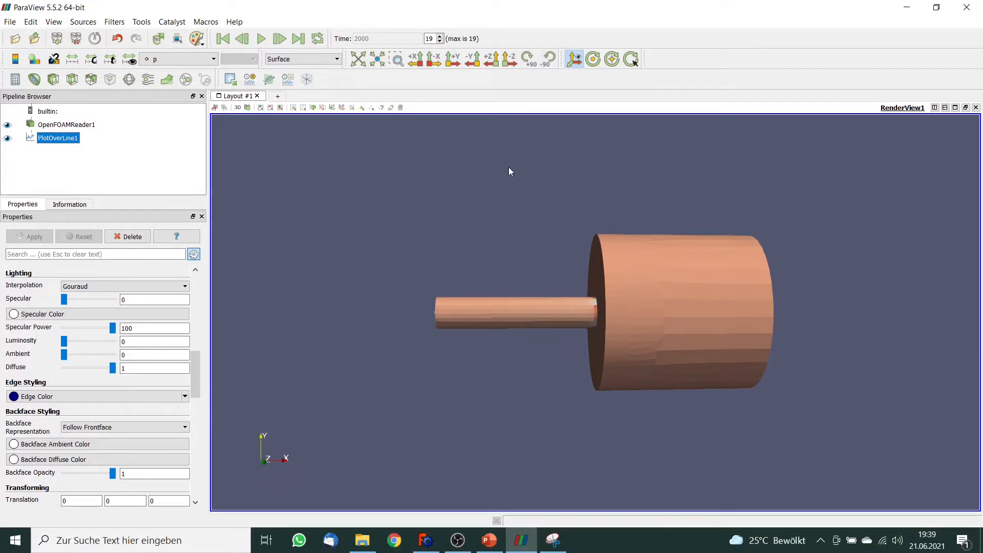
pyautogui.click(72, 80)
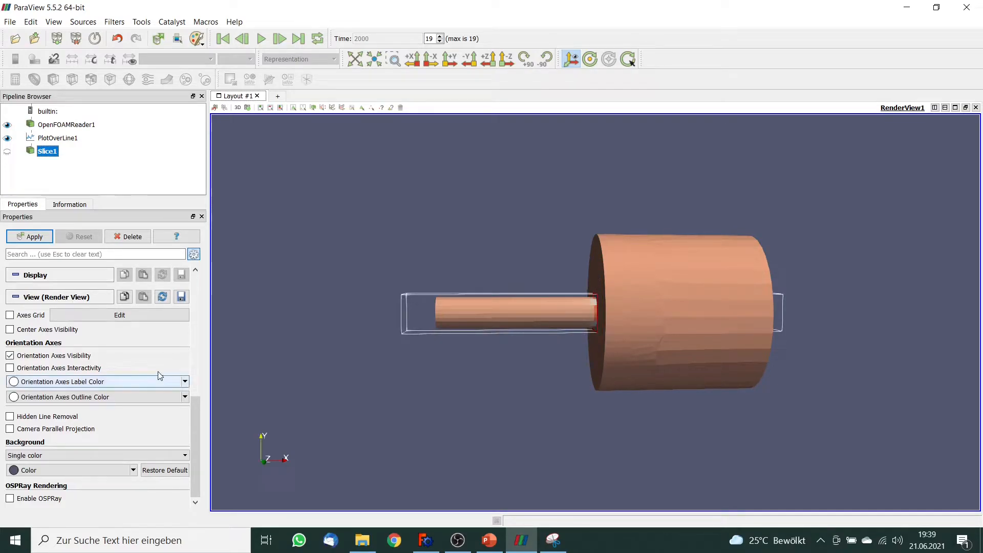
pyautogui.moveTo(195, 426); pyautogui.dragTo(207, 298)
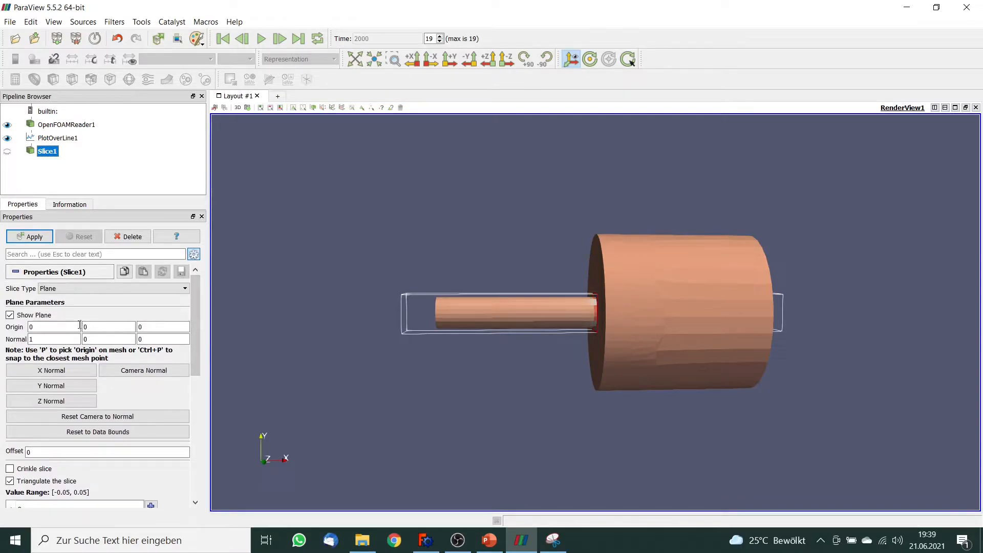
pyautogui.click(44, 326)
pyautogui.write('.04')
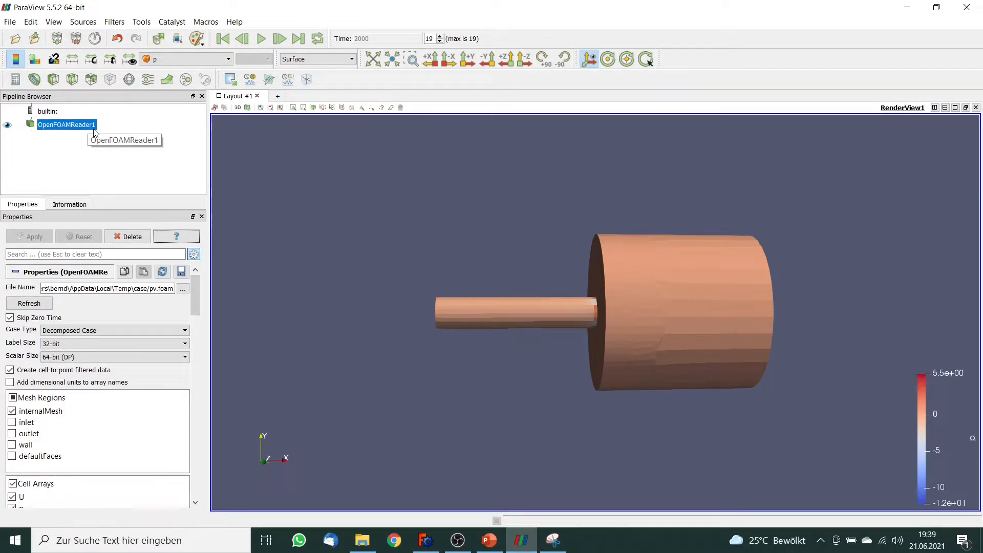
# Add a Slice filter to the OpenFOAM results with origin 0.049, 0, 0 and X normal, and apply it.
pyautogui.click(72, 79)
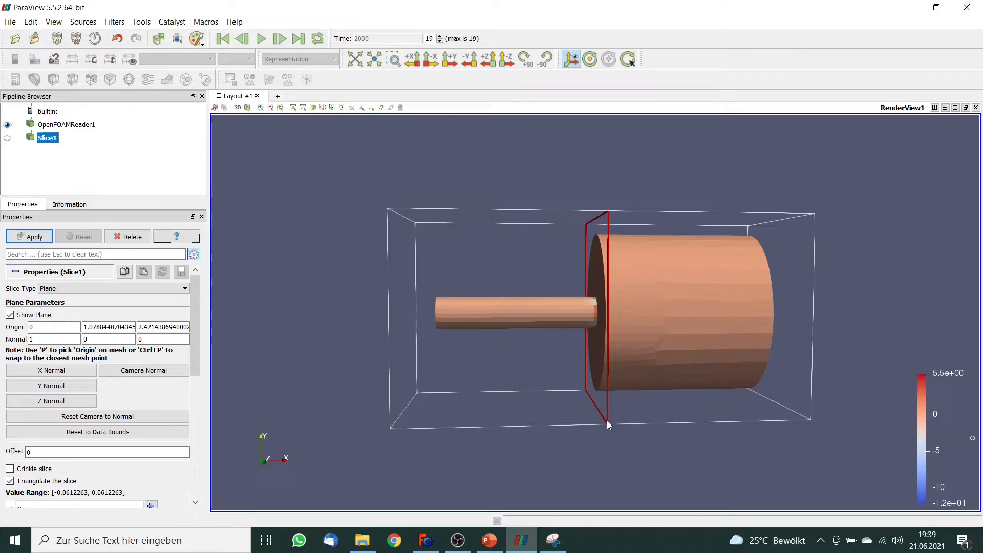
pyautogui.doubleClick(38, 326)
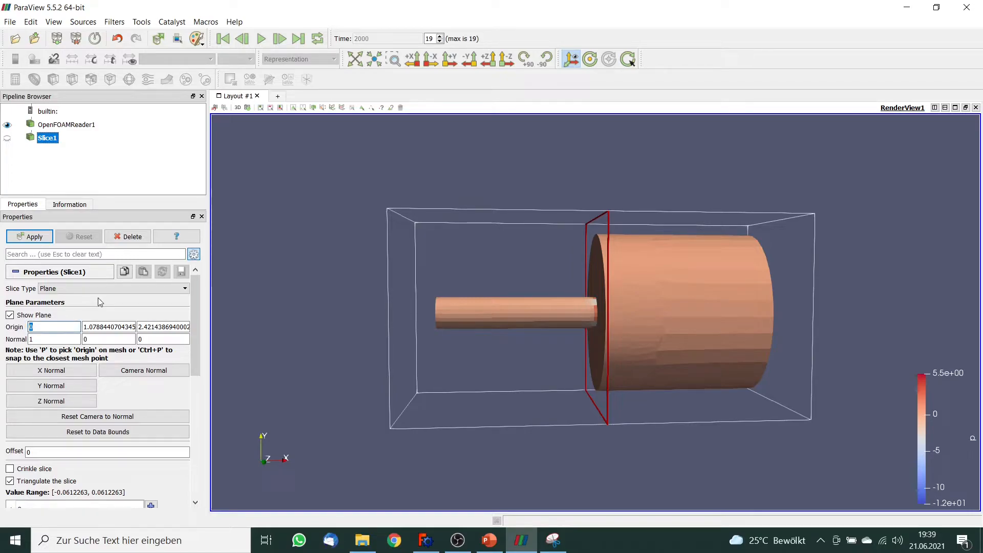
pyautogui.write('0.049')
pyautogui.press('Tab')
pyautogui.write('0')
pyautogui.press('Tab')
pyautogui.write('0')
pyautogui.press('Tab')
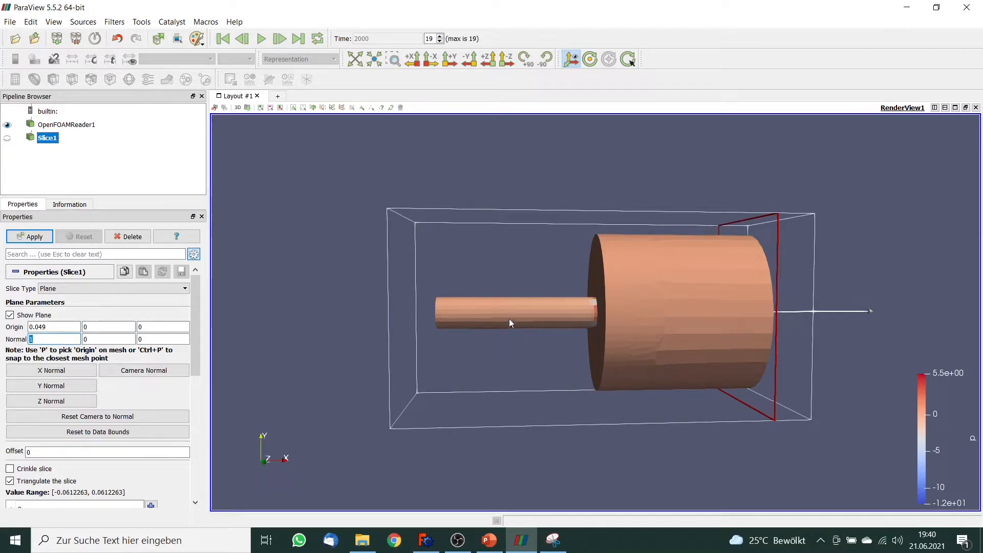
pyautogui.click(43, 238)
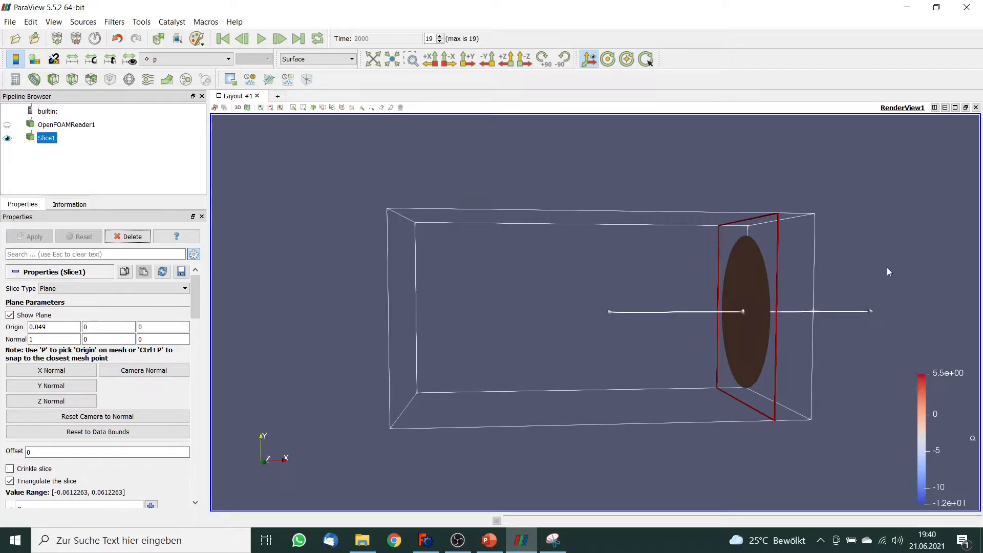
# Rescale the slice's pressure colour map to its data range and view the cross-section at an angle.
pyautogui.moveTo(892, 252); pyautogui.dragTo(770, 274)
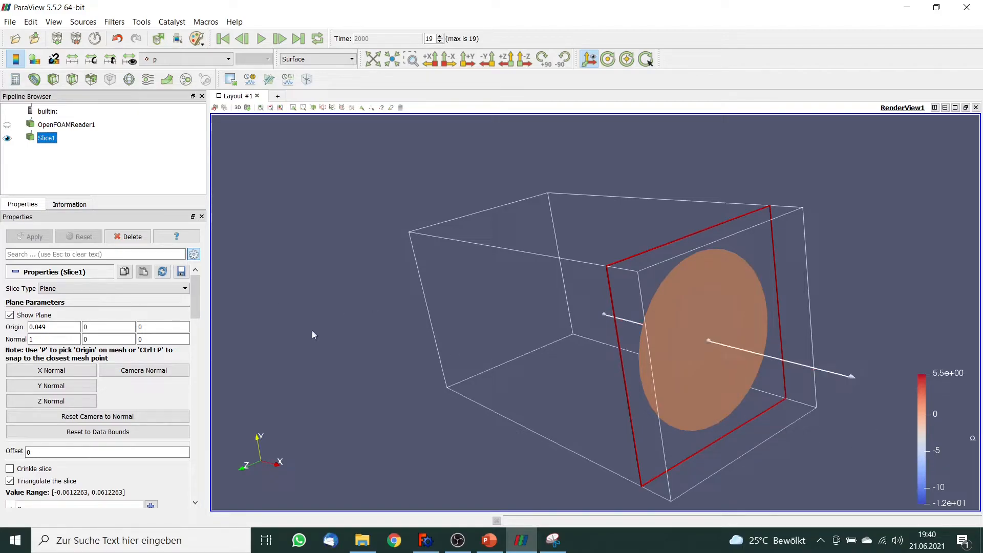
pyautogui.moveTo(198, 291); pyautogui.dragTo(191, 342)
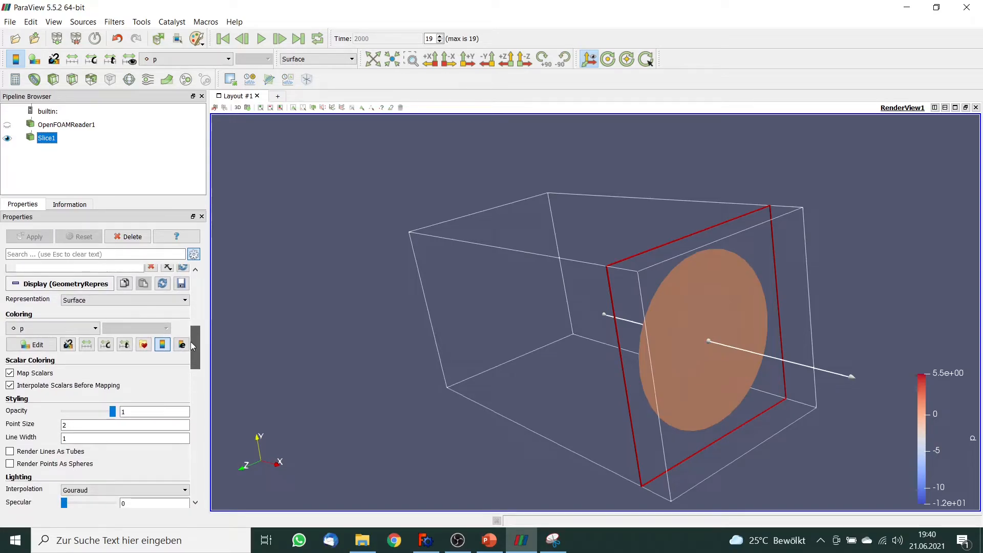
pyautogui.click(90, 347)
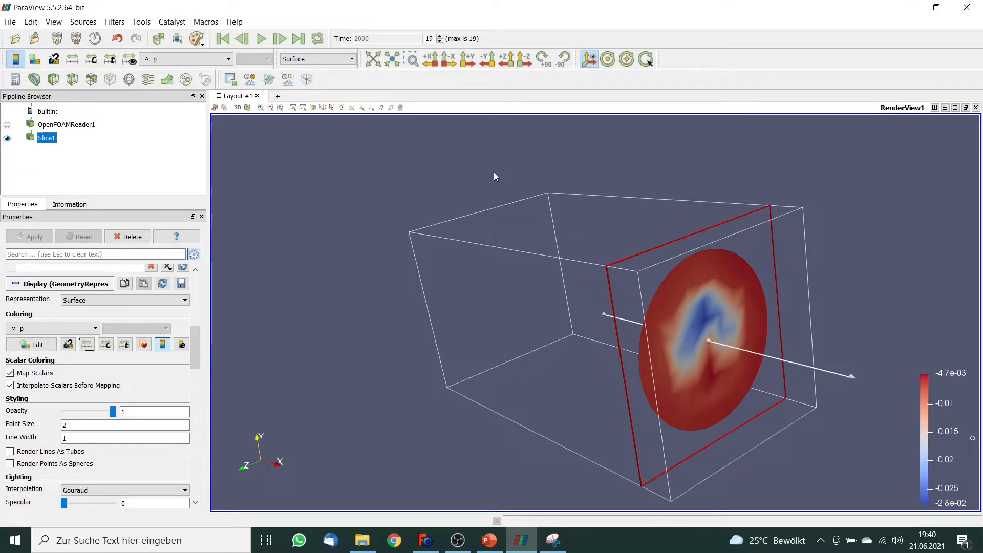
# Colour the slice by velocity U magnitude, trying the cell data first and settling on the point data.
pyautogui.click(225, 59)
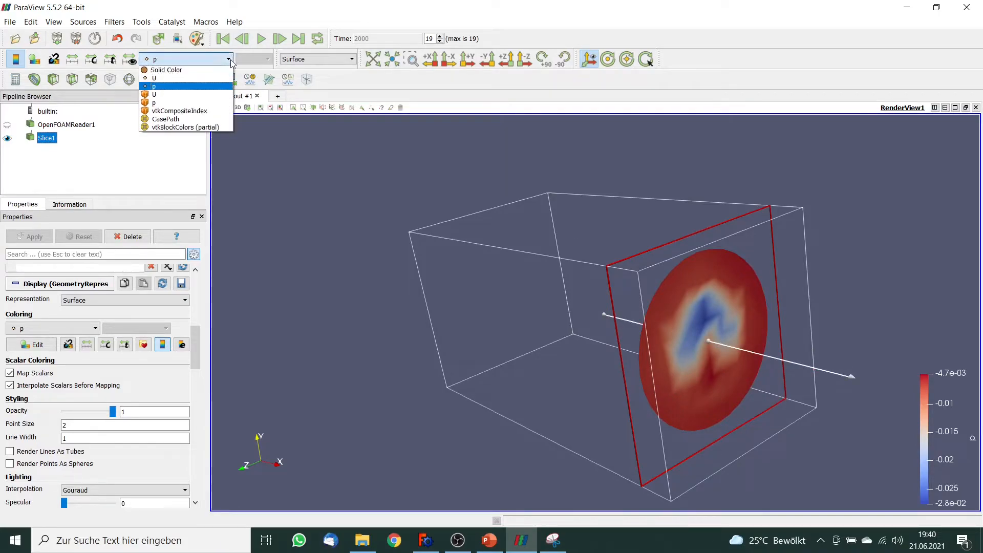
pyautogui.click(200, 94)
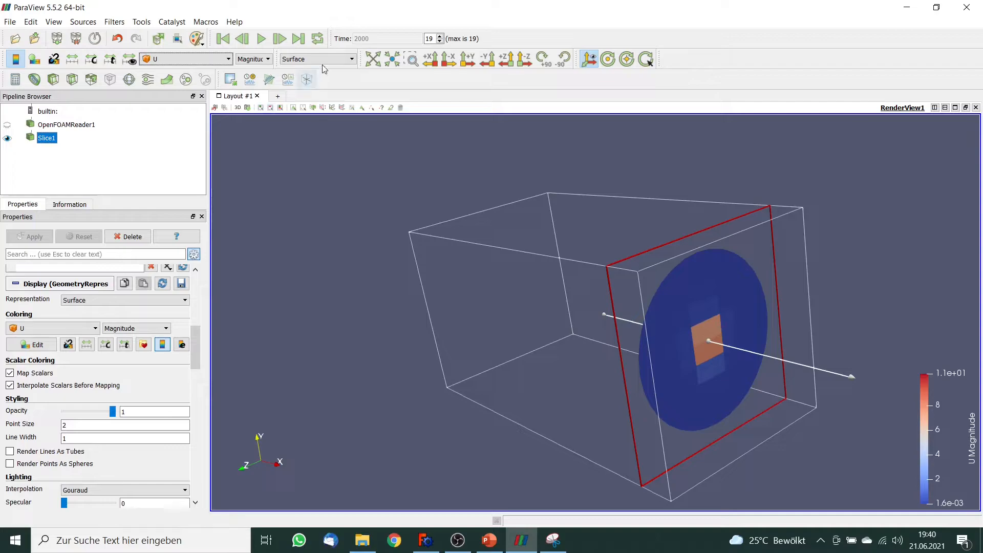
pyautogui.click(225, 59)
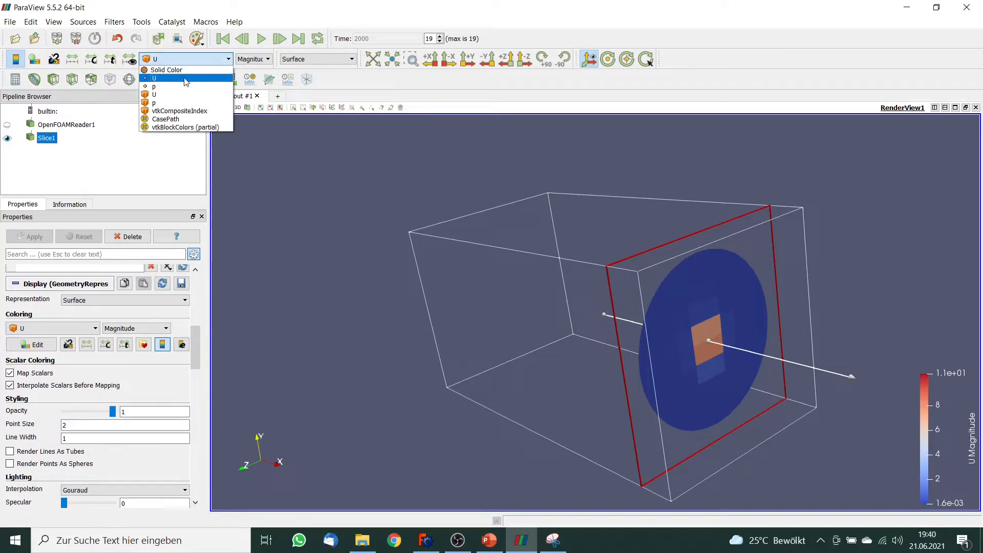
pyautogui.click(169, 87)
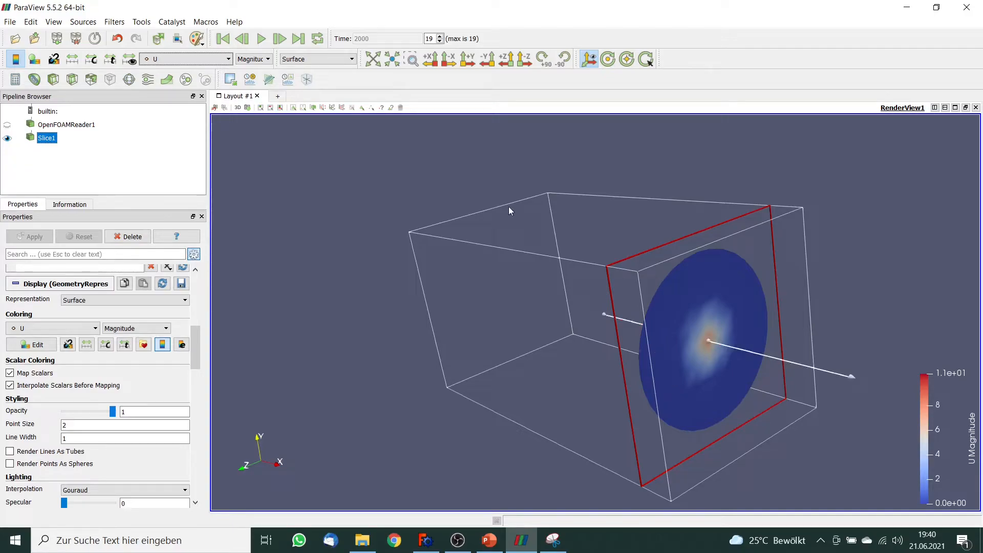
# Add an Integrate Variables filter to Slice1 and apply it.
pyautogui.rightClick(49, 138)
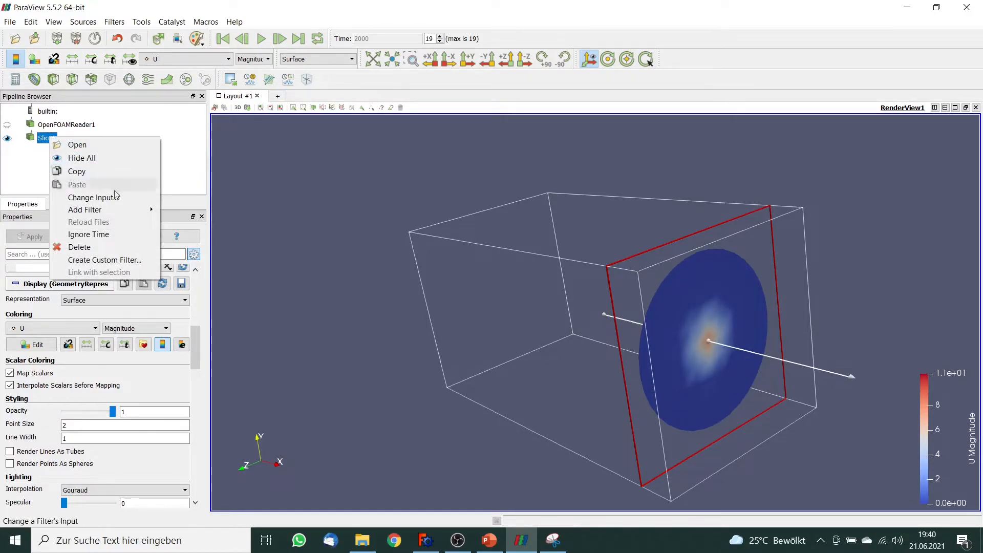
pyautogui.moveTo(114, 211)
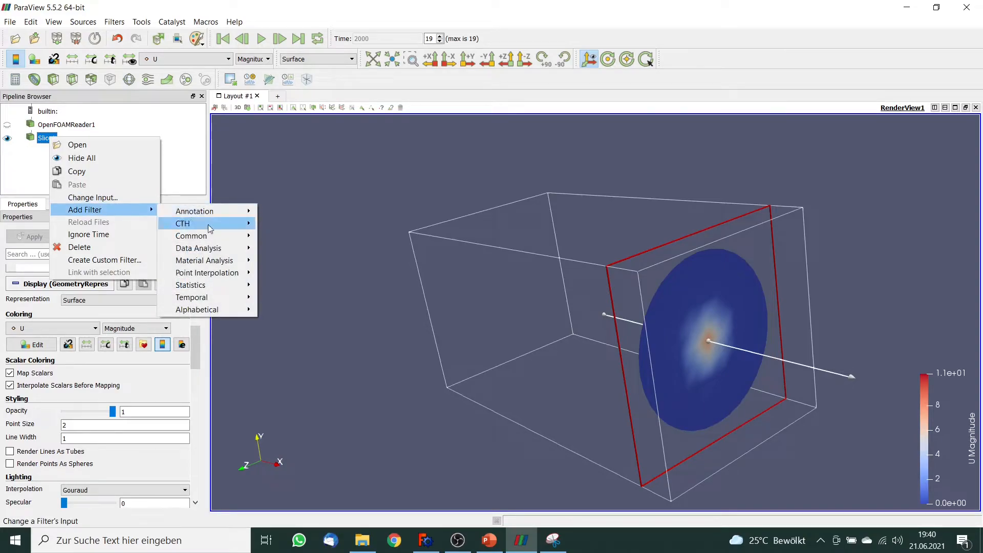
pyautogui.moveTo(213, 250)
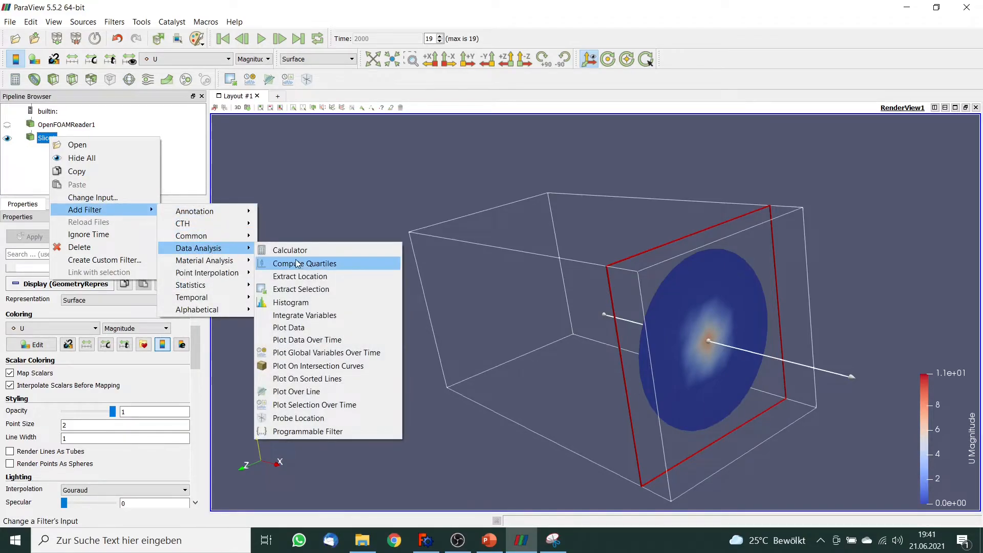
pyautogui.click(321, 317)
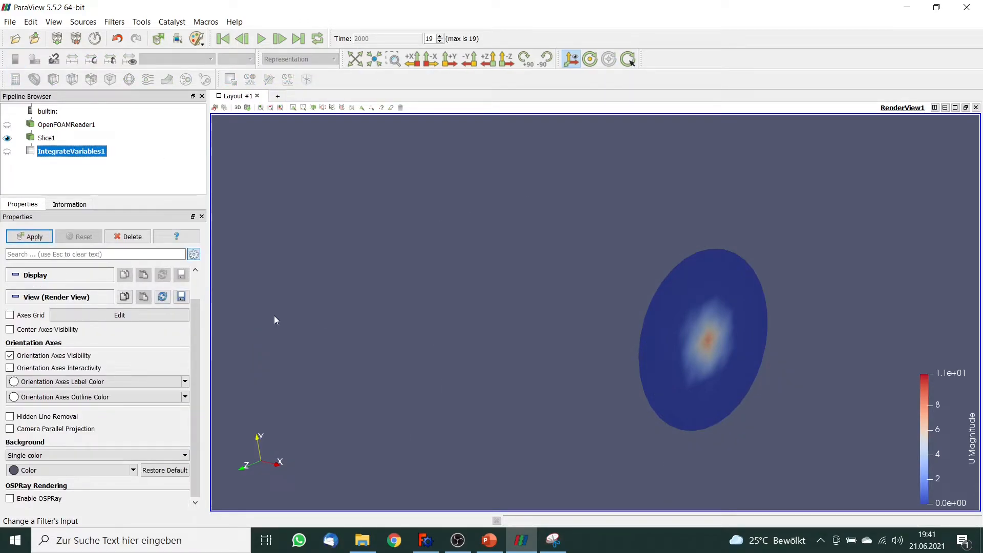
pyautogui.moveTo(195, 343); pyautogui.dragTo(197, 308)
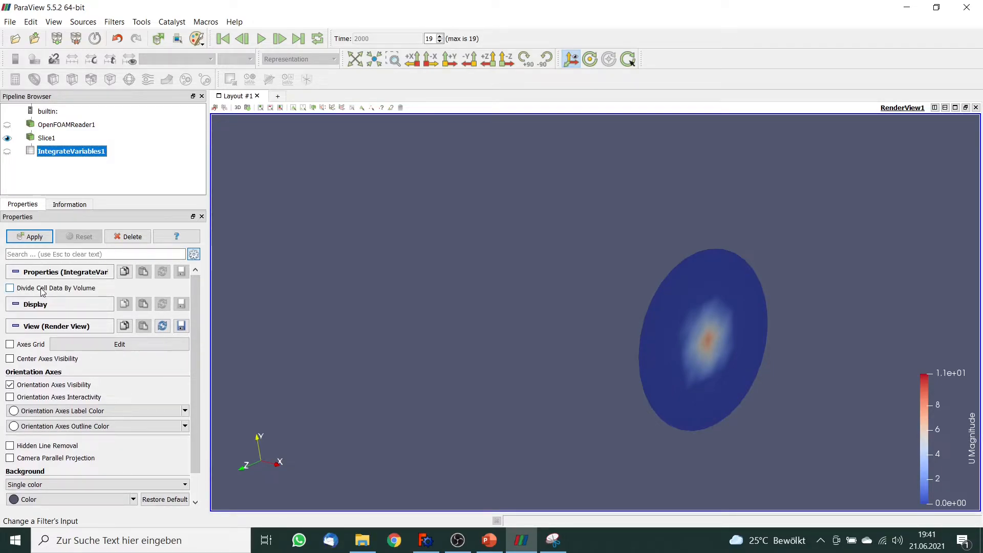
pyautogui.click(38, 238)
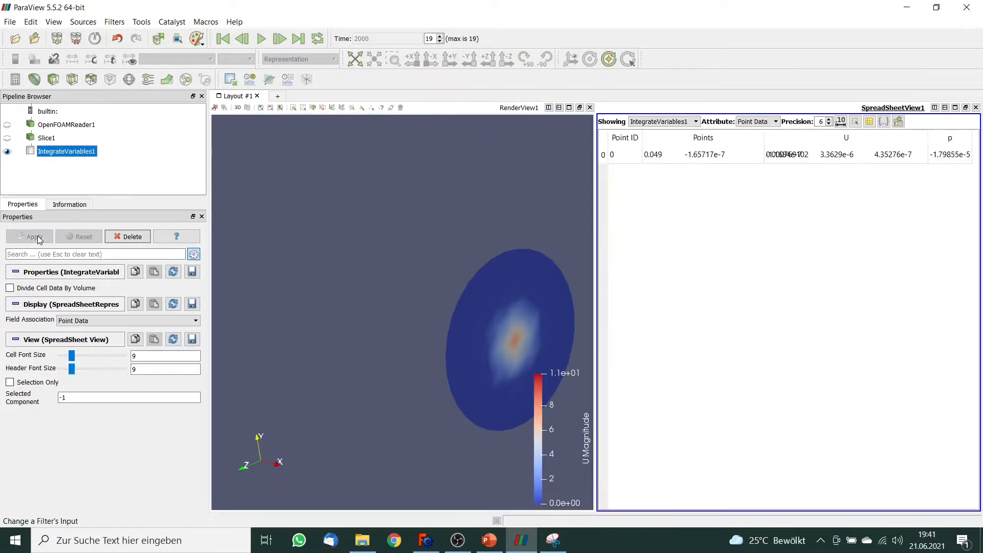
# Enable Divide Cell Data By Volume for the integration, apply it, and show the Cell Data attribute in the spreadsheet.
pyautogui.click(587, 248)
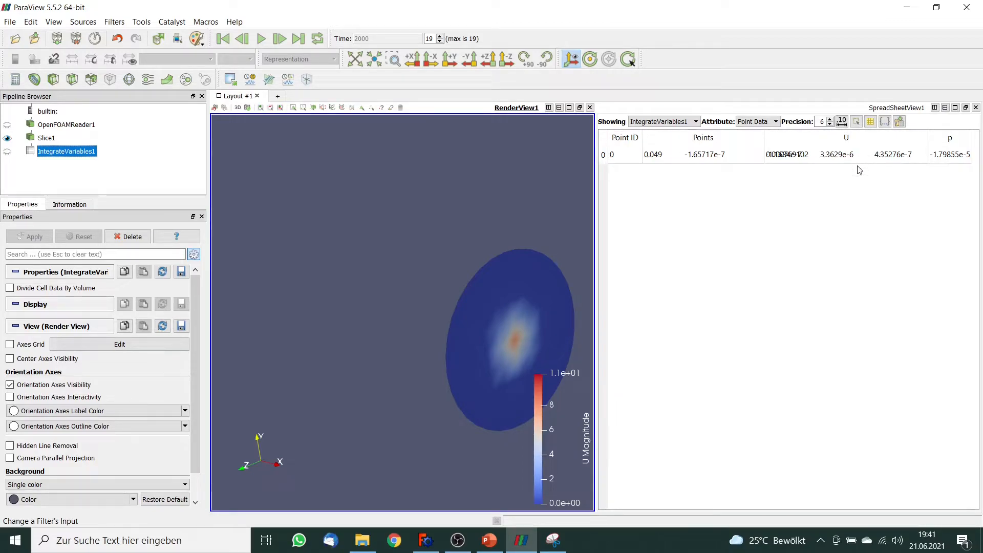
pyautogui.click(10, 288)
pyautogui.click(30, 238)
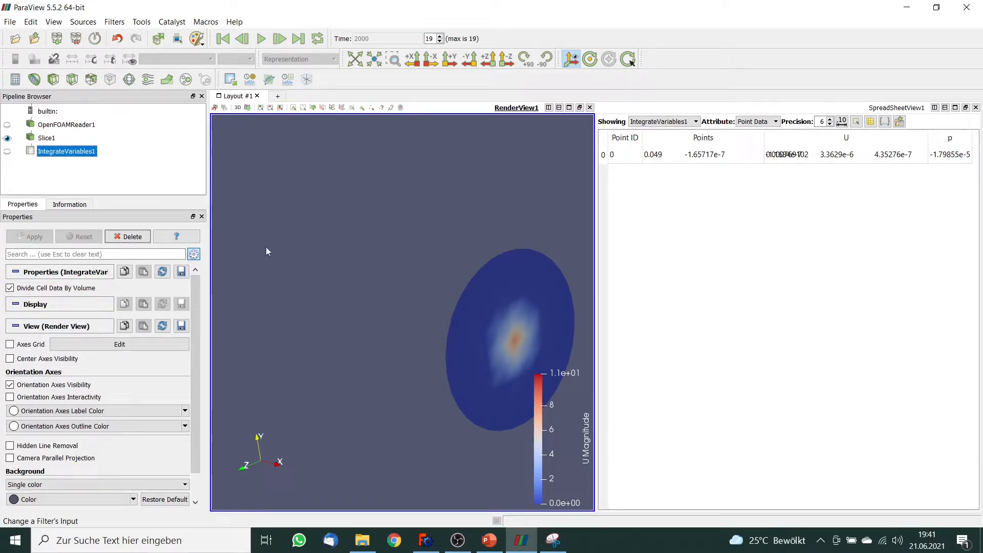
pyautogui.click(775, 121)
pyautogui.click(770, 140)
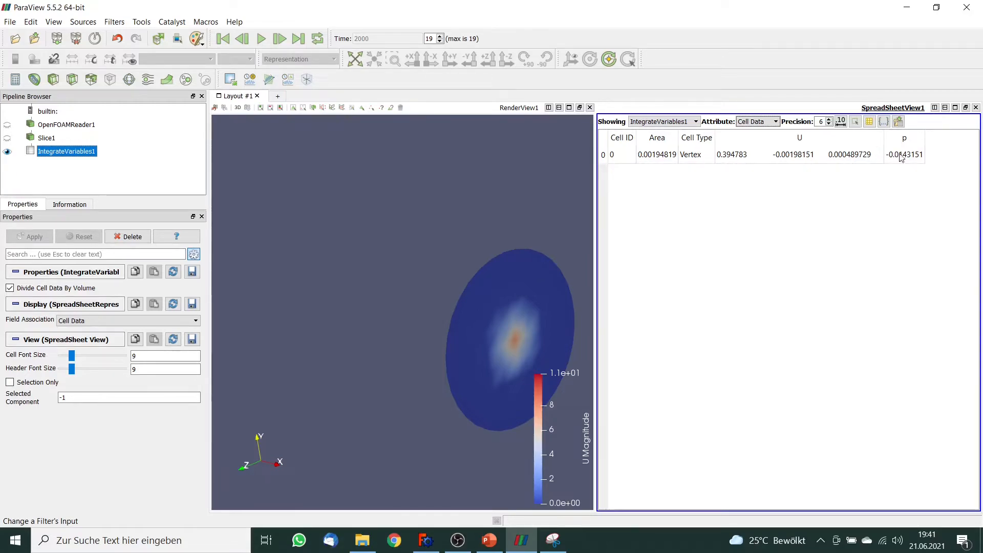
# Close the integration spreadsheet along with ParaView, and close the simulation residuals plot in FreeCAD.
pyautogui.click(976, 107)
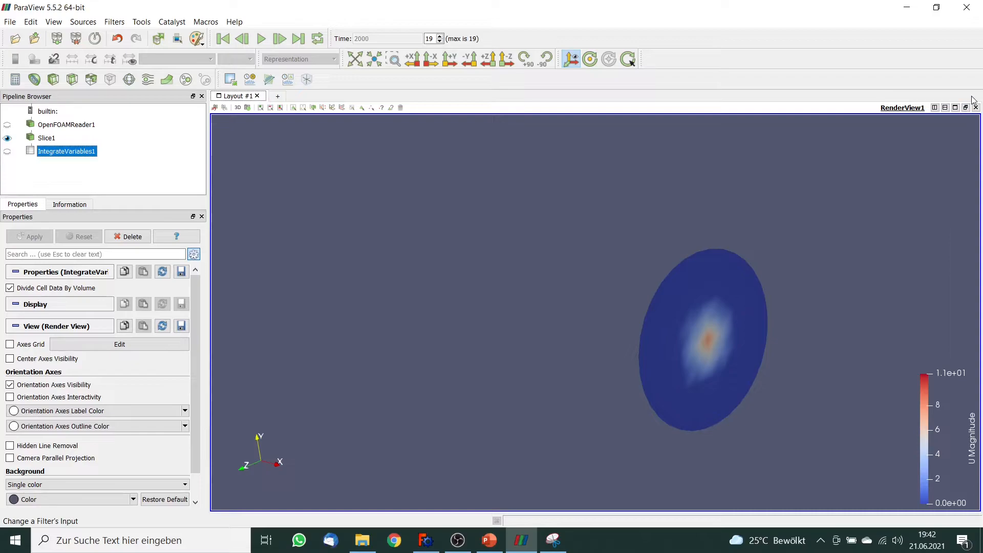
pyautogui.click(969, 9)
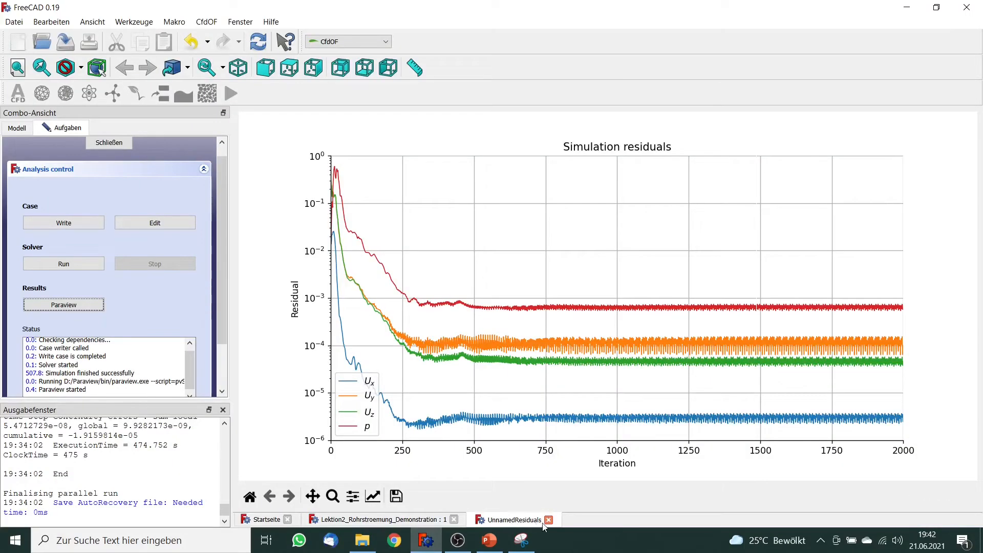
pyautogui.click(548, 519)
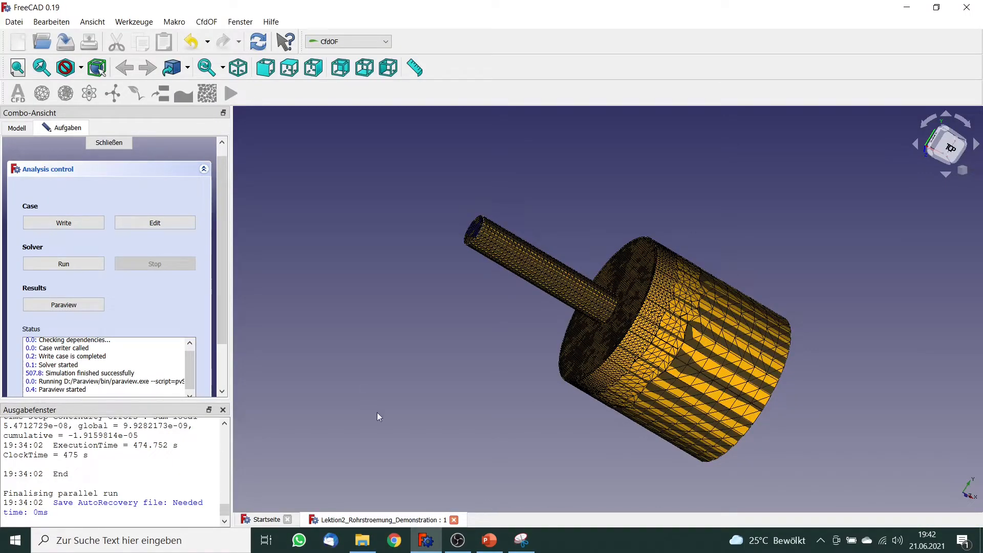
# Leave the analysis control and set the PhysicsModel's turbulence to RANS with the kOmegaSST model.
pyautogui.click(120, 142)
pyautogui.doubleClick(98, 183)
pyautogui.moveTo(221, 182); pyautogui.dragTo(213, 261)
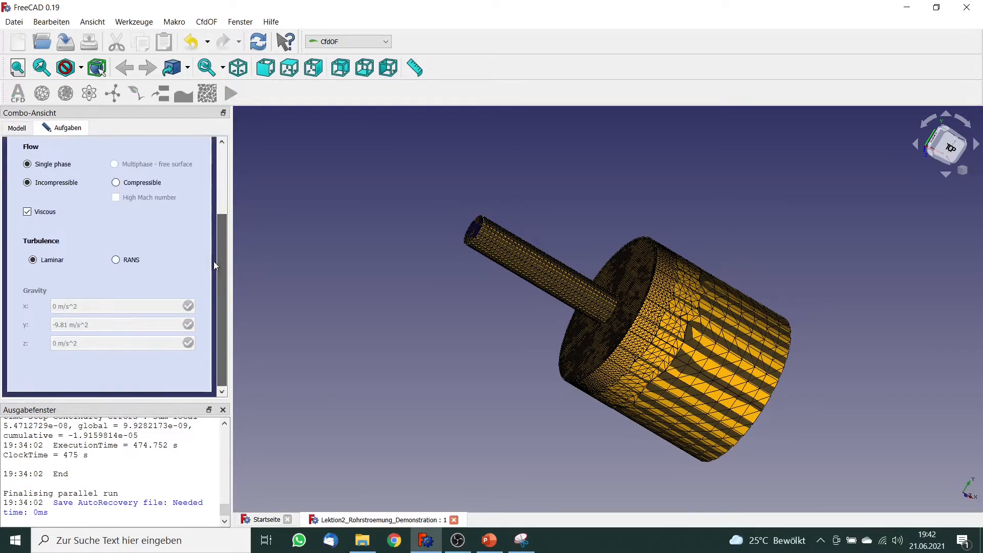
pyautogui.click(116, 260)
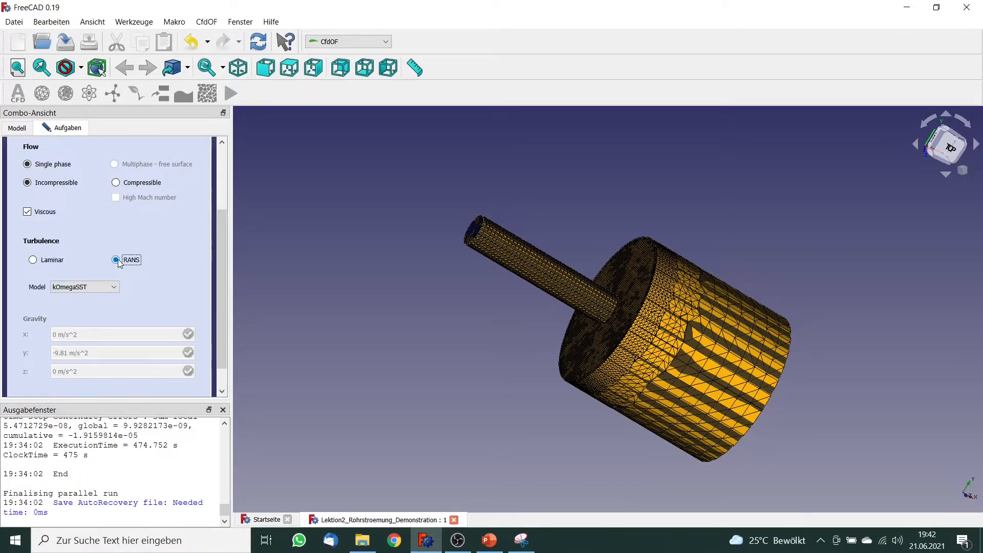
pyautogui.moveTo(222, 258); pyautogui.dragTo(226, 189)
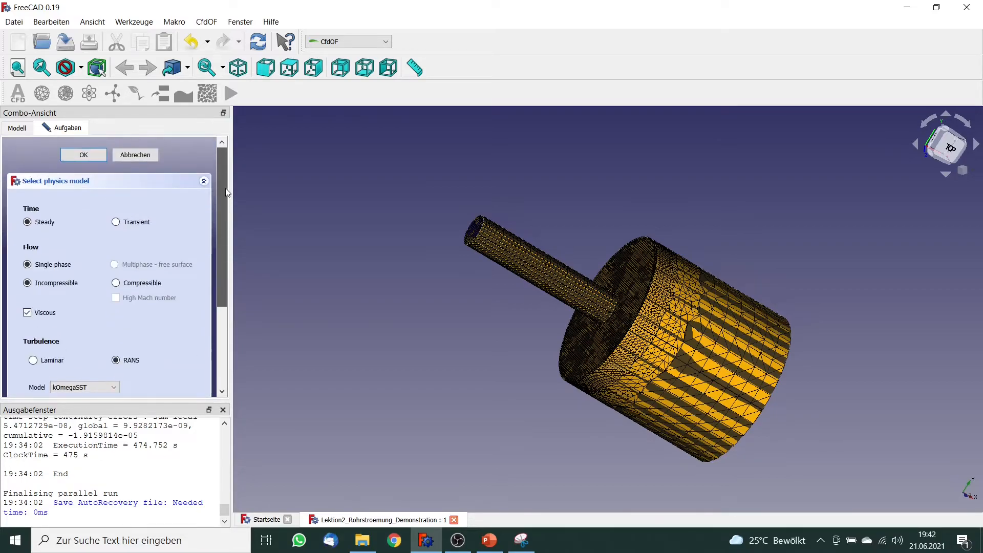
pyautogui.click(91, 155)
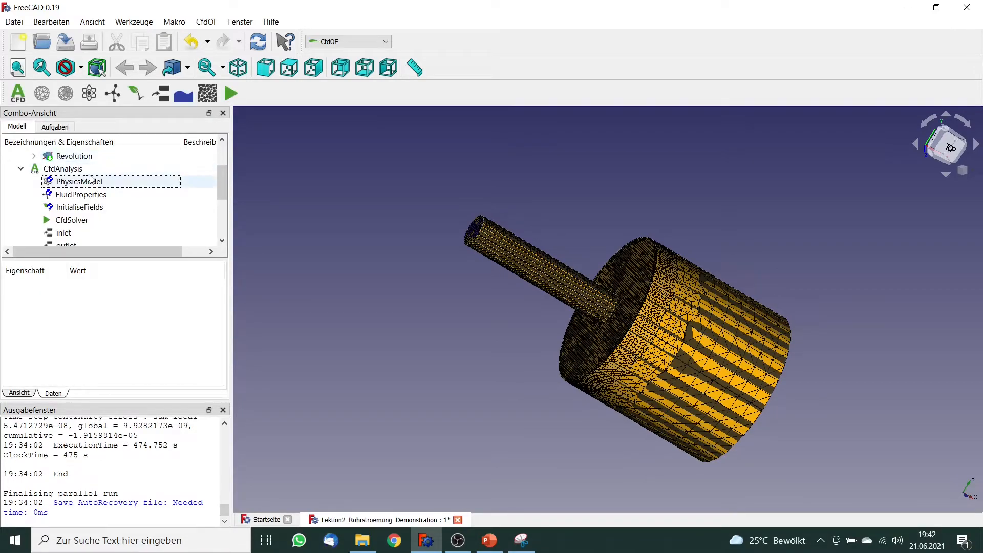
# Write the CfdSolver case with the turbulent physics model and run the solver.
pyautogui.doubleClick(92, 226)
pyautogui.click(85, 237)
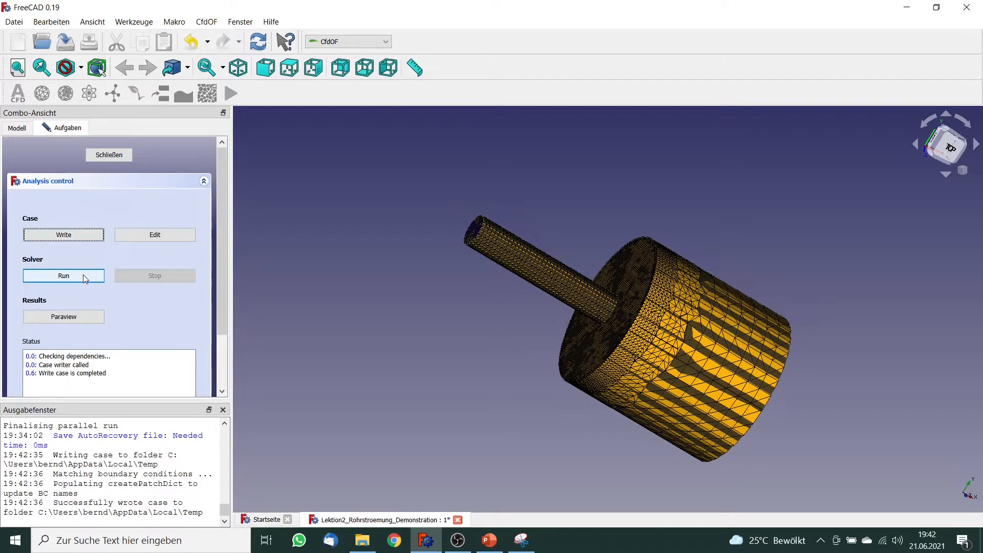
pyautogui.click(83, 274)
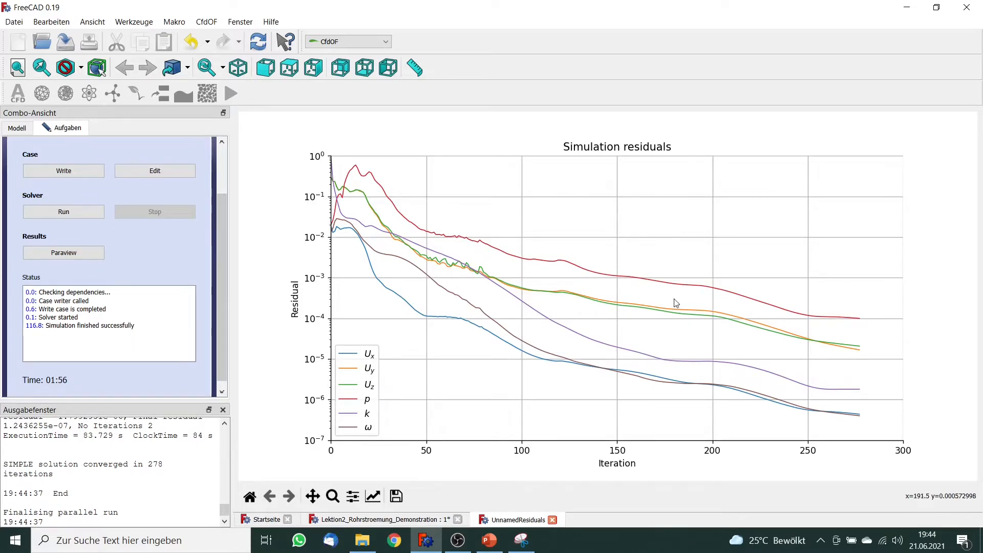
# Open the new results in ParaView, go to the last time step, and colour the model by point-data velocity U.
pyautogui.click(88, 254)
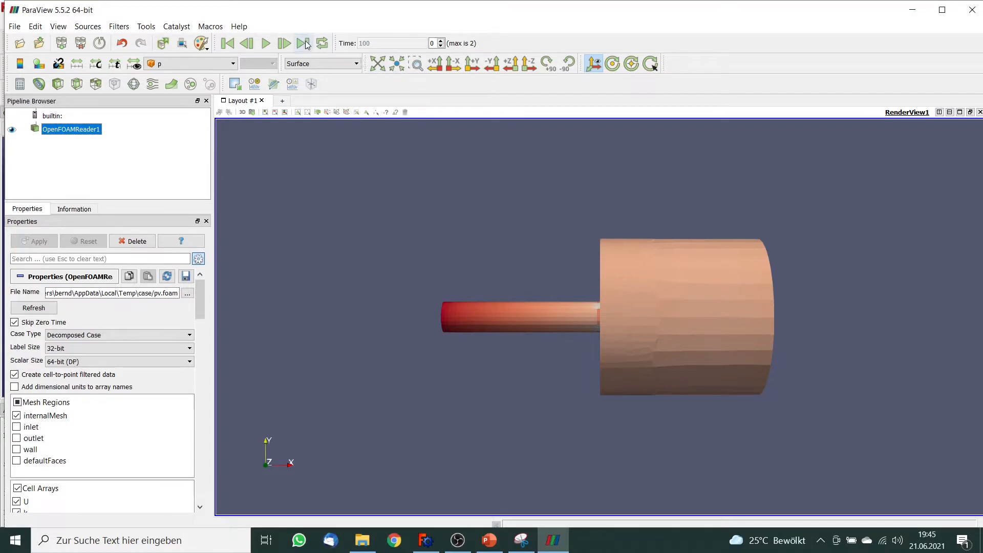
pyautogui.click(304, 44)
pyautogui.click(233, 64)
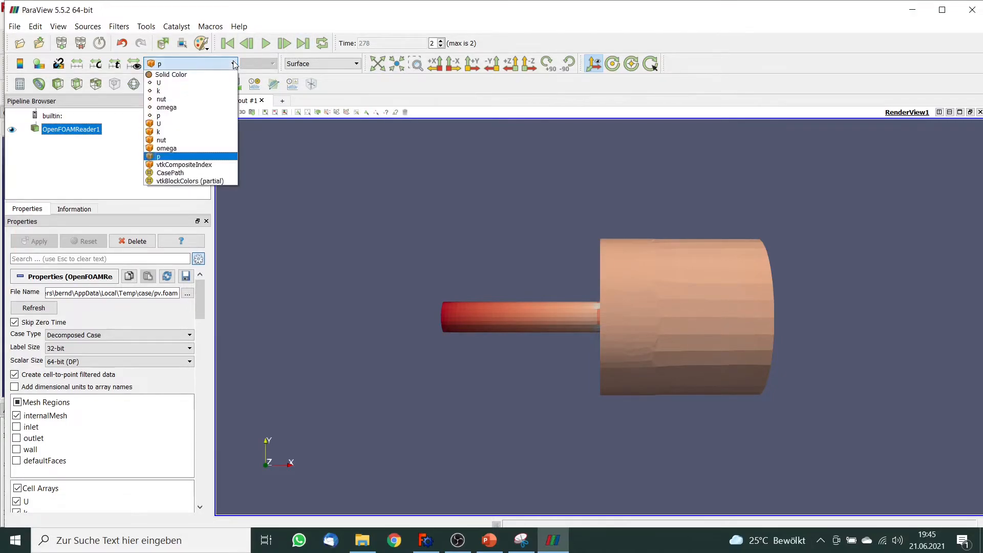
pyautogui.click(199, 83)
pyautogui.moveTo(429, 212); pyautogui.dragTo(458, 200)
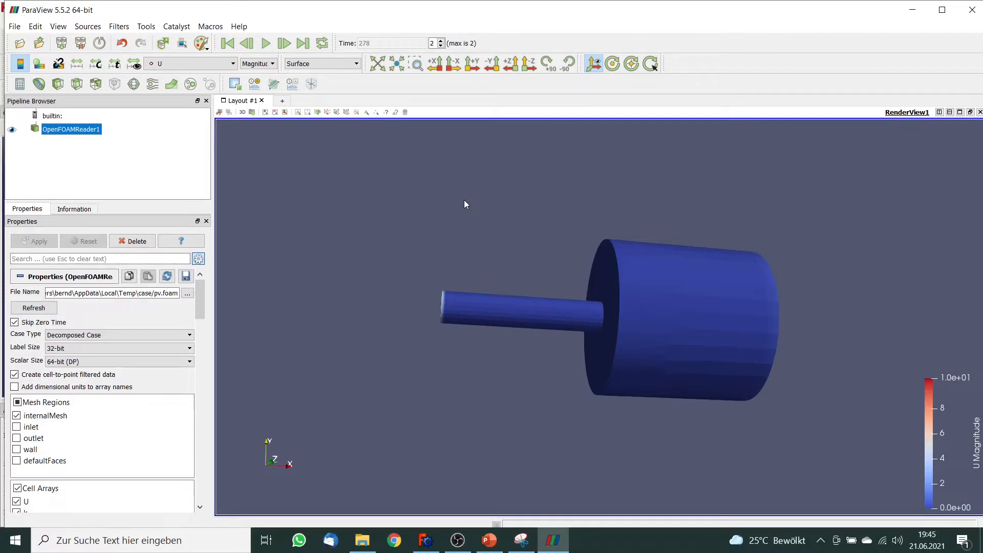
# Create a plane slice through the model with its normal along the Y axis.
pyautogui.click(77, 85)
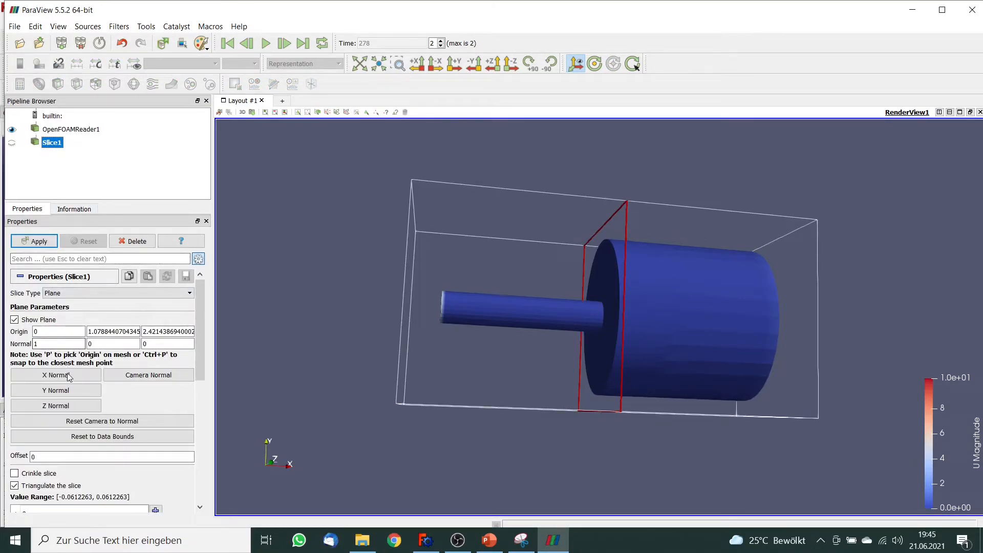
pyautogui.click(70, 391)
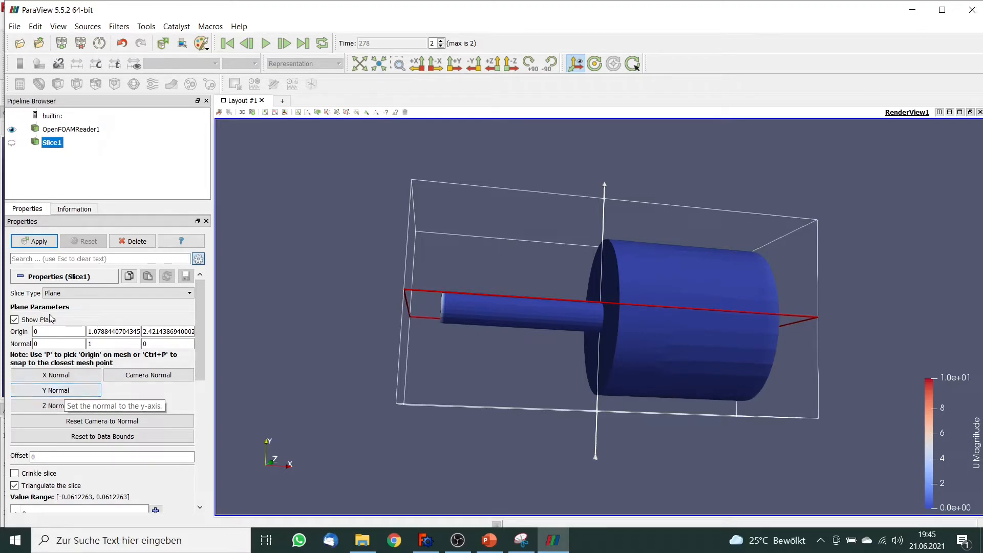
pyautogui.click(90, 330)
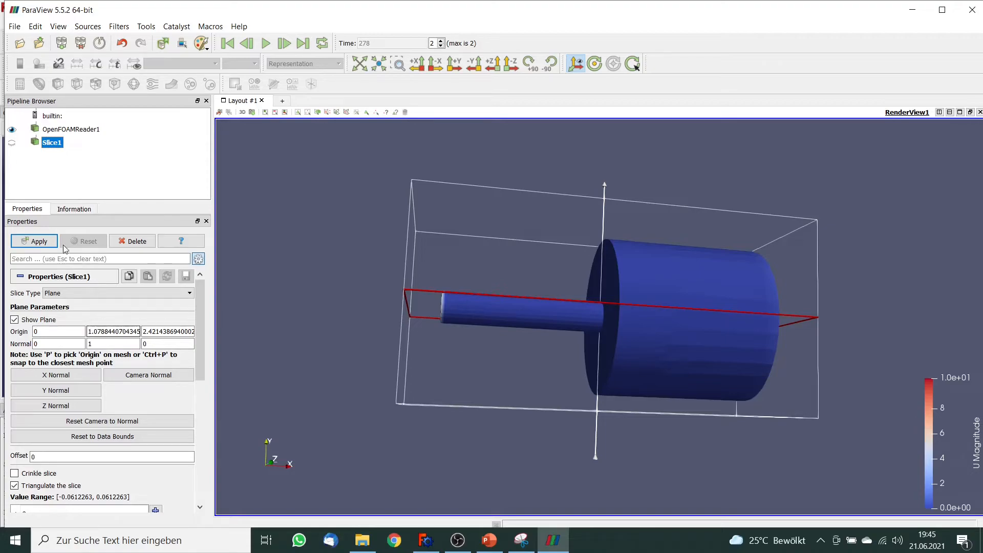
pyautogui.click(47, 242)
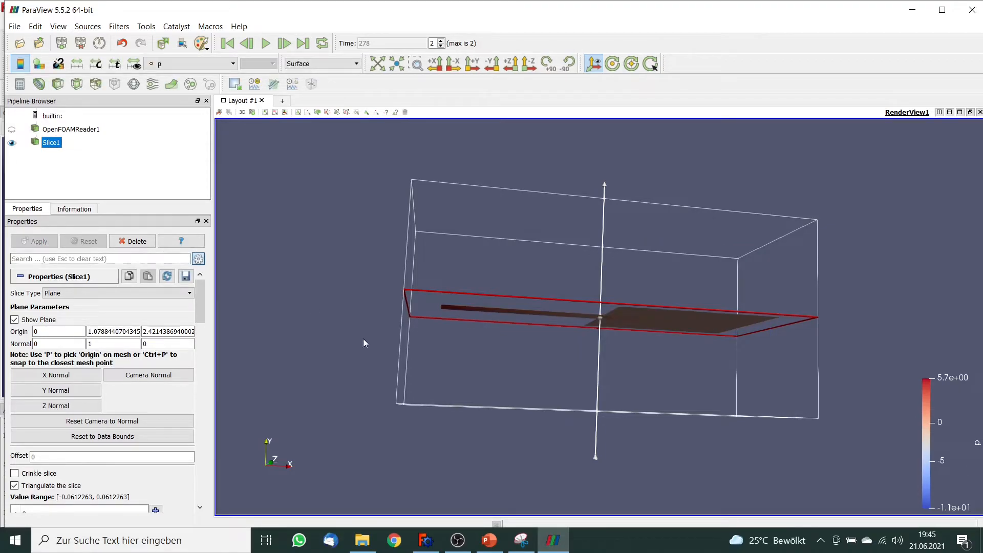
pyautogui.moveTo(463, 351); pyautogui.dragTo(440, 397)
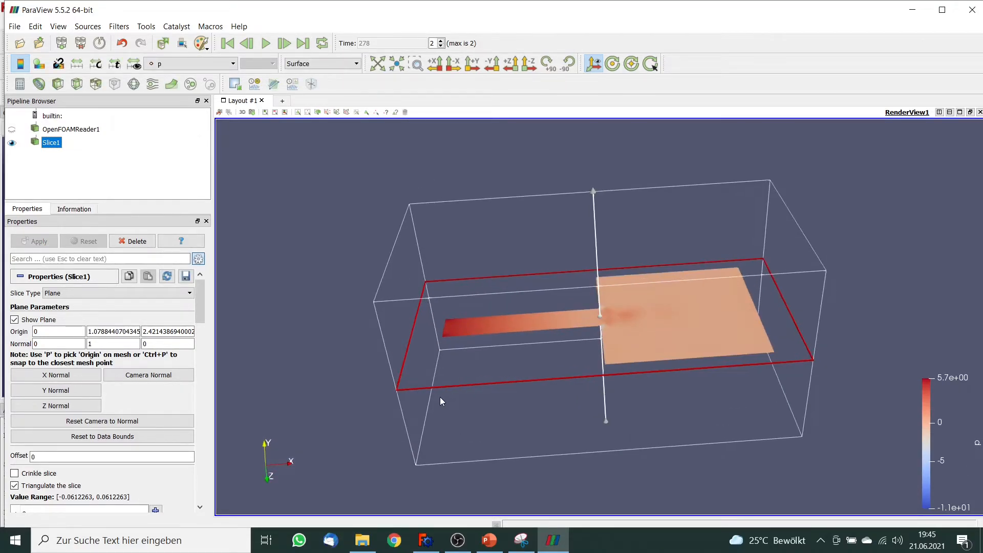
# Rescale the pressure colouring of the slice to its data range and inspect the distribution.
pyautogui.moveTo(201, 309); pyautogui.dragTo(199, 352)
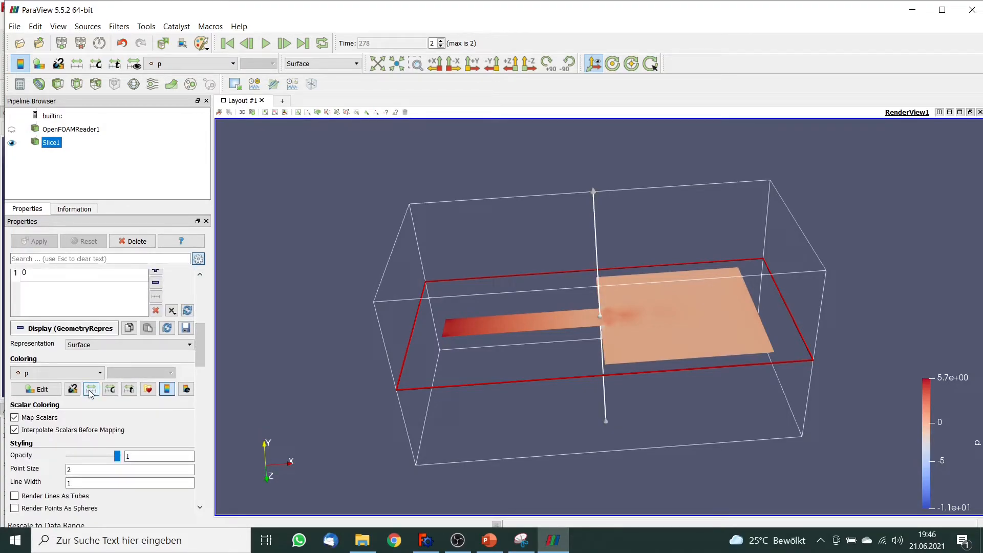
pyautogui.click(90, 389)
pyautogui.moveTo(302, 346); pyautogui.dragTo(325, 330)
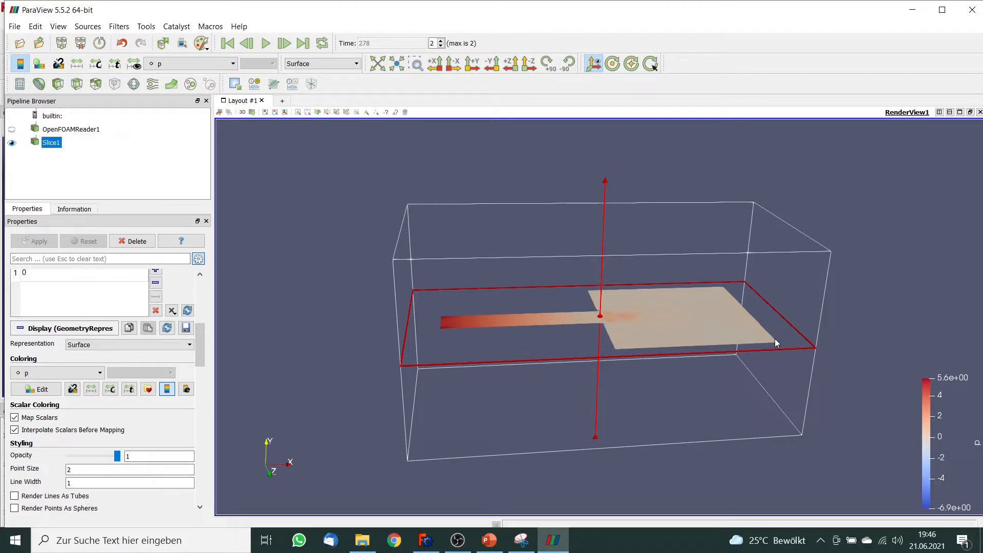
# Colour the slice by the X component of point-data velocity U and inspect the flow.
pyautogui.click(233, 64)
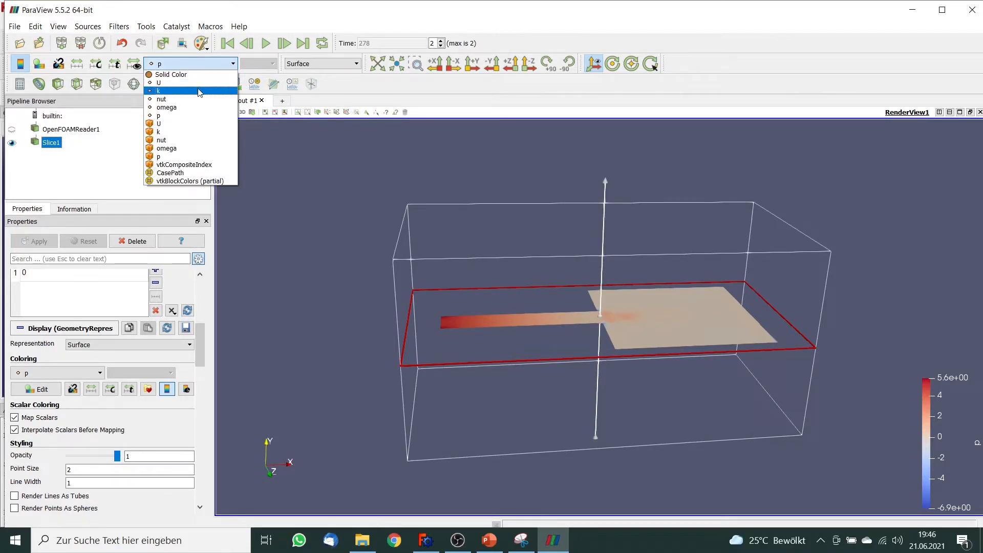
pyautogui.click(179, 83)
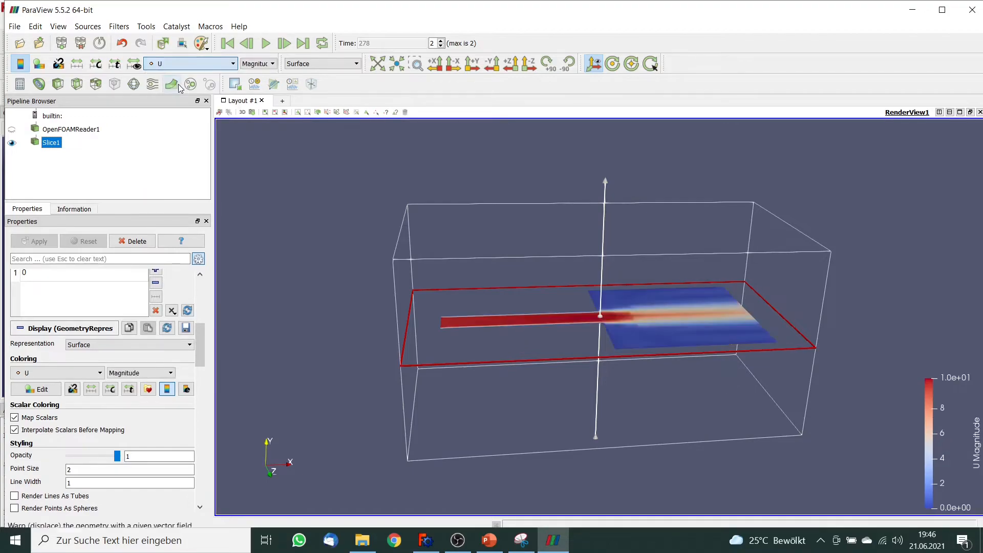
pyautogui.click(272, 64)
pyautogui.click(245, 81)
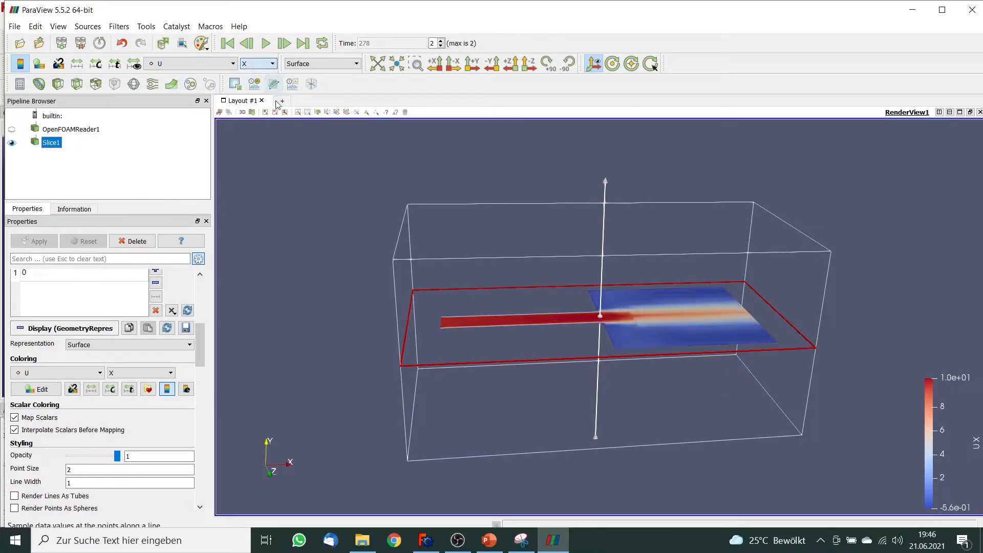
pyautogui.moveTo(474, 188); pyautogui.dragTo(495, 207)
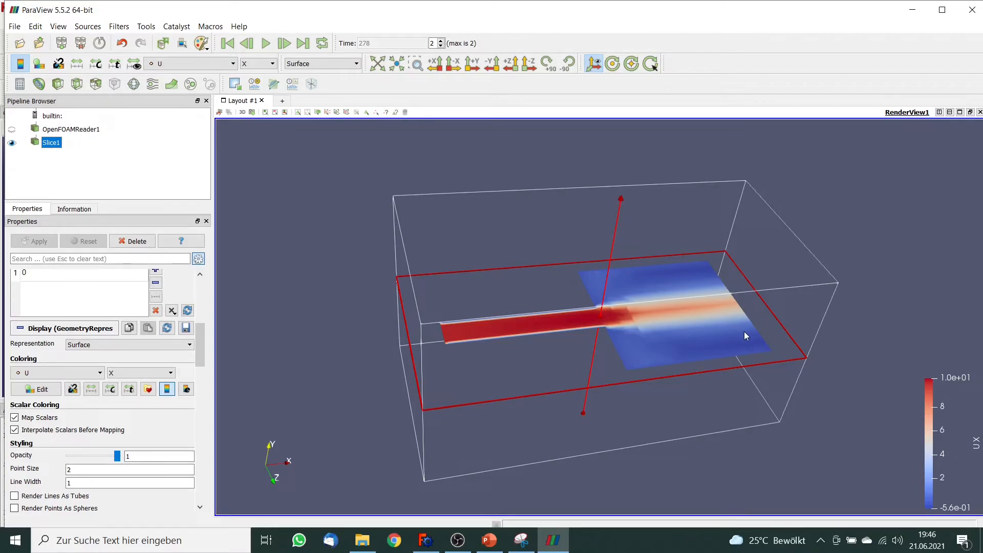
# Delete the slice and add a Plot Over Line to the results, with the X coordinate of both points set to -0.049.
pyautogui.click(138, 242)
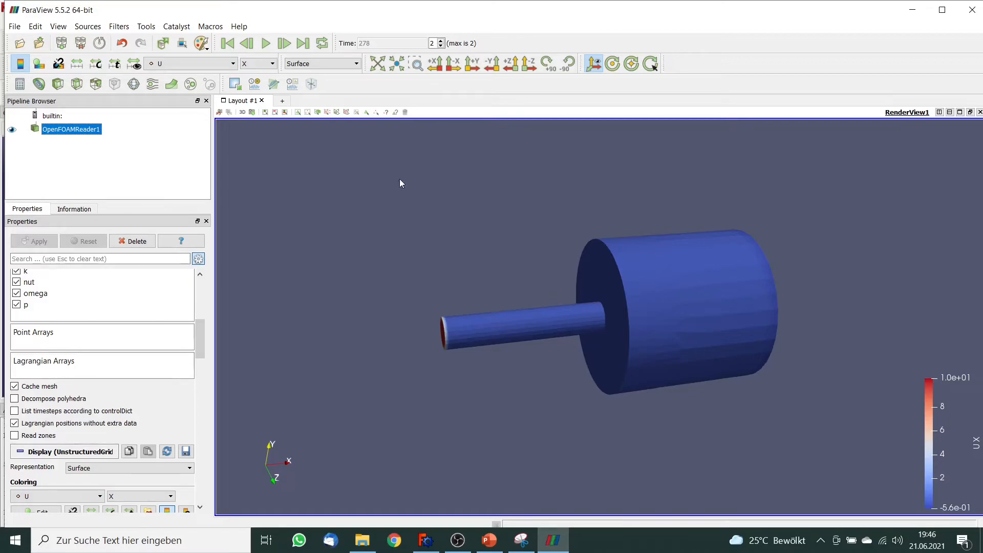
pyautogui.click(274, 84)
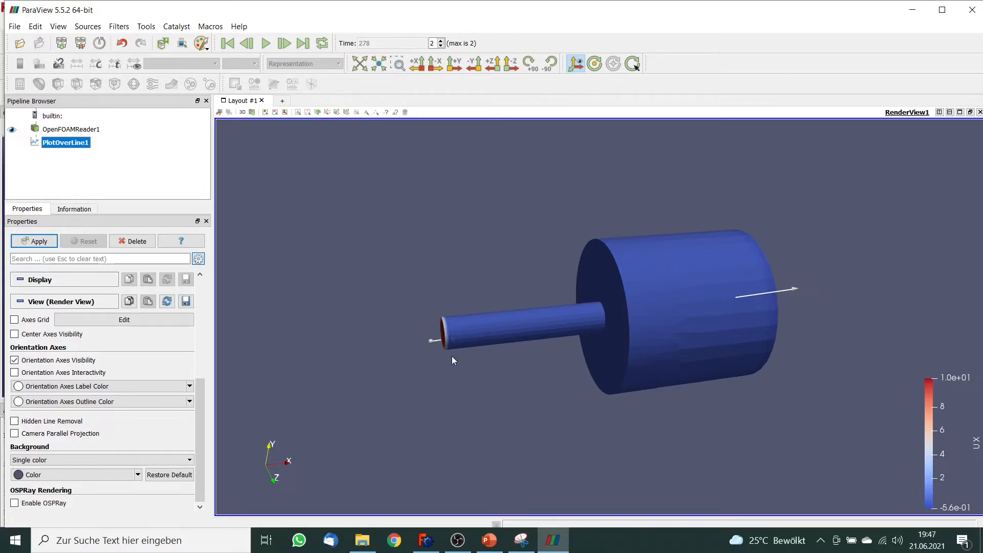
pyautogui.moveTo(200, 386); pyautogui.dragTo(200, 288)
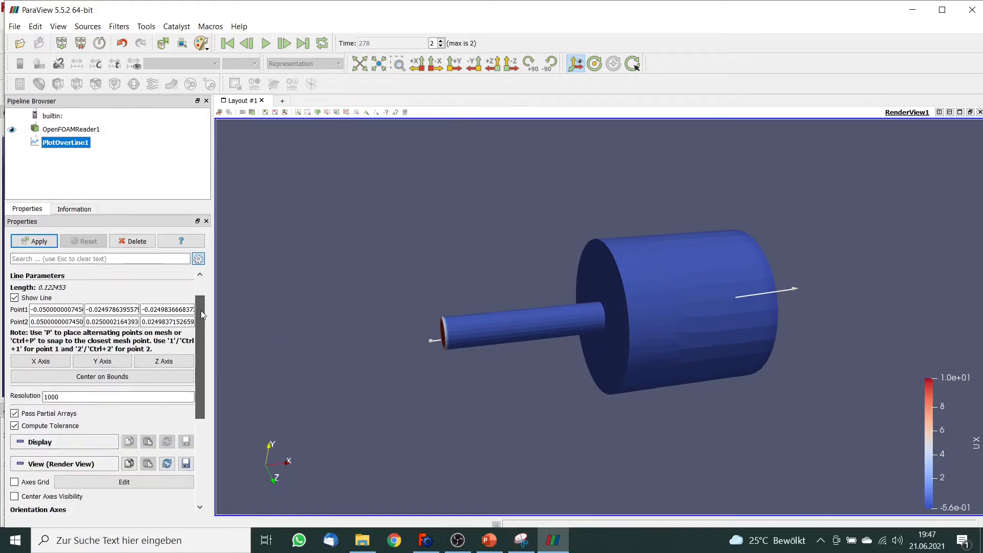
pyautogui.scroll(-1, 112, 324)
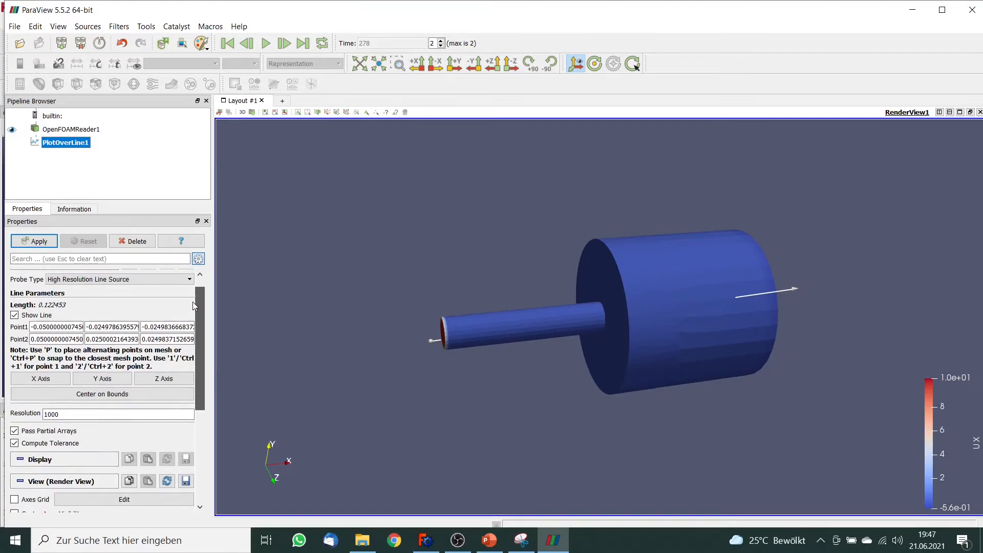
pyautogui.doubleClick(43, 326)
pyautogui.write('-0.049')
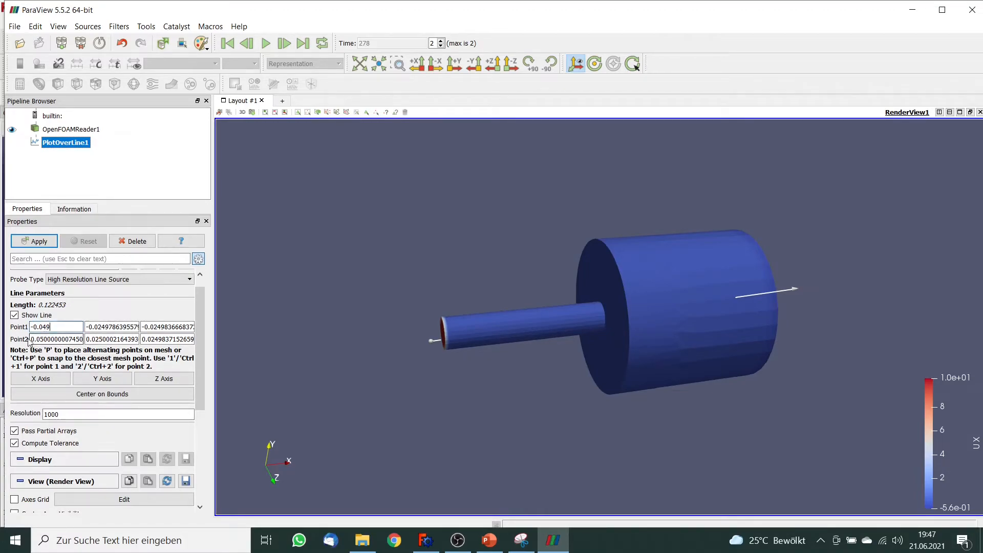
pyautogui.doubleClick(48, 338)
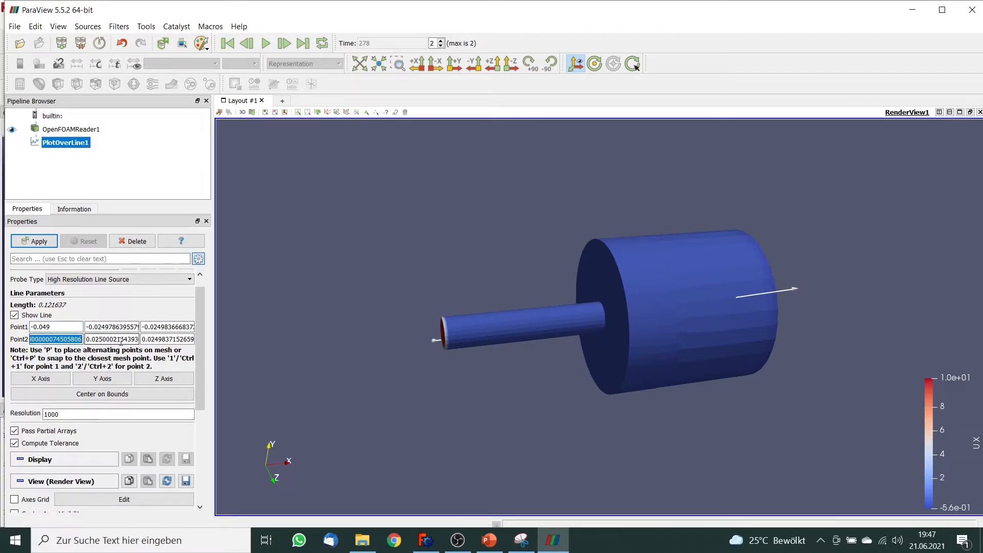
pyautogui.write('-0.049')
# Set the Z coordinate of both line points to 0.
pyautogui.doubleClick(121, 340)
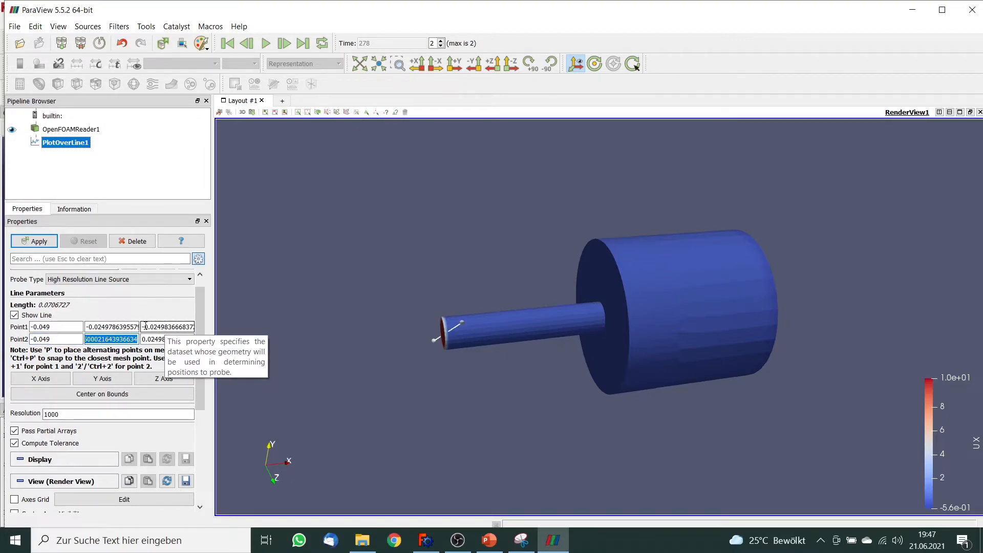
pyautogui.doubleClick(143, 326)
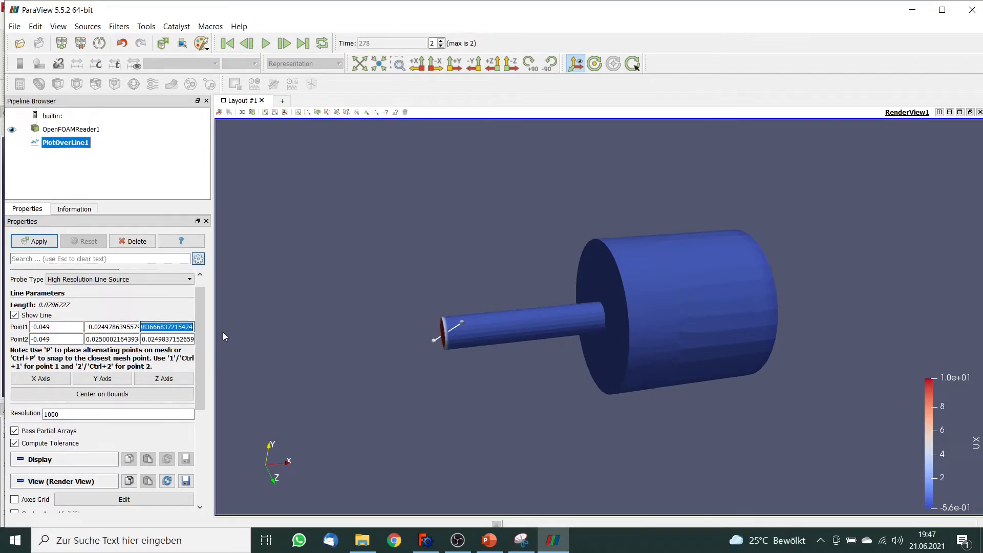
pyautogui.write('0')
pyautogui.click(143, 339)
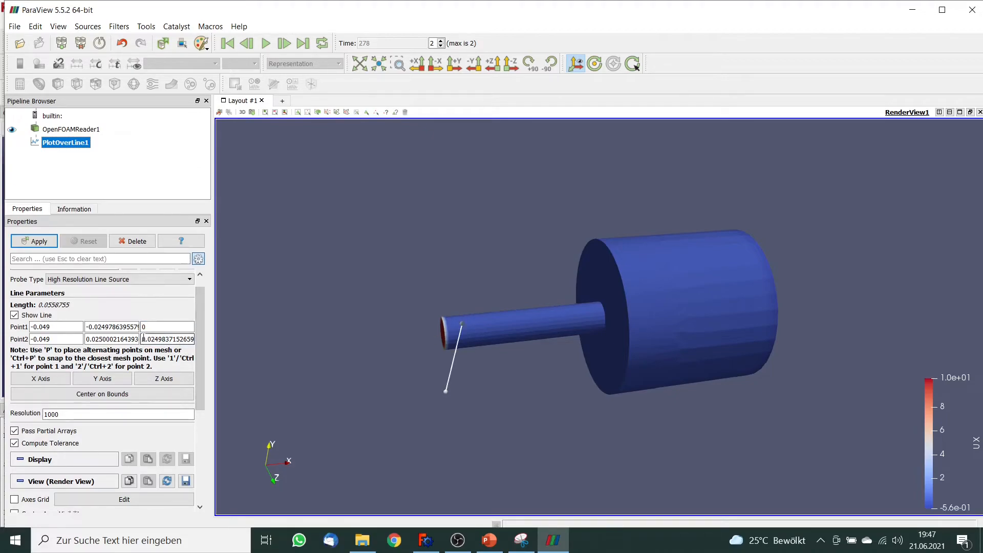
pyautogui.doubleClick(143, 339)
pyautogui.write('0')
# Set the line's Y coordinates to -0.005 for Point1 and 0.005 for Point2, and generate the plot.
pyautogui.click(97, 326)
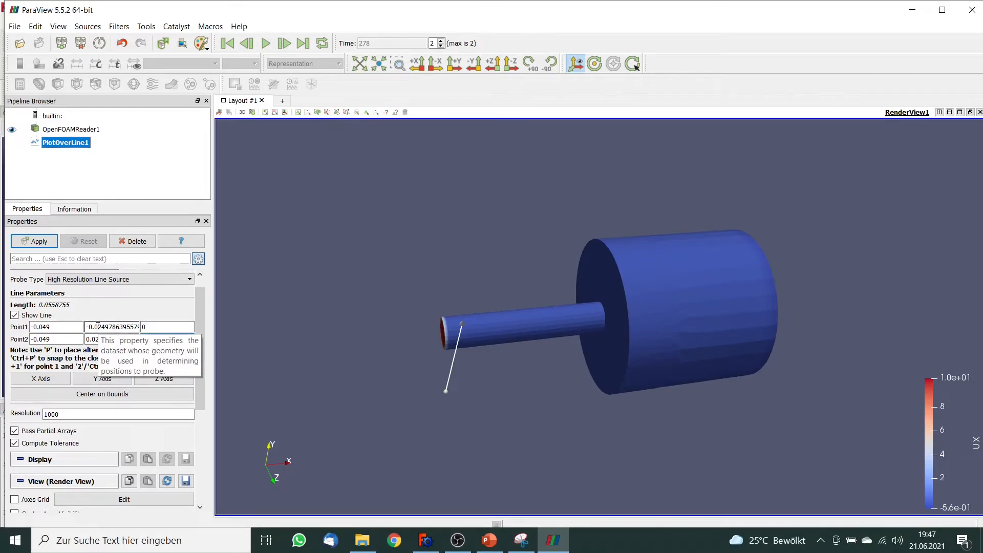
pyautogui.moveTo(102, 327); pyautogui.dragTo(168, 326)
pyautogui.write('-0.005')
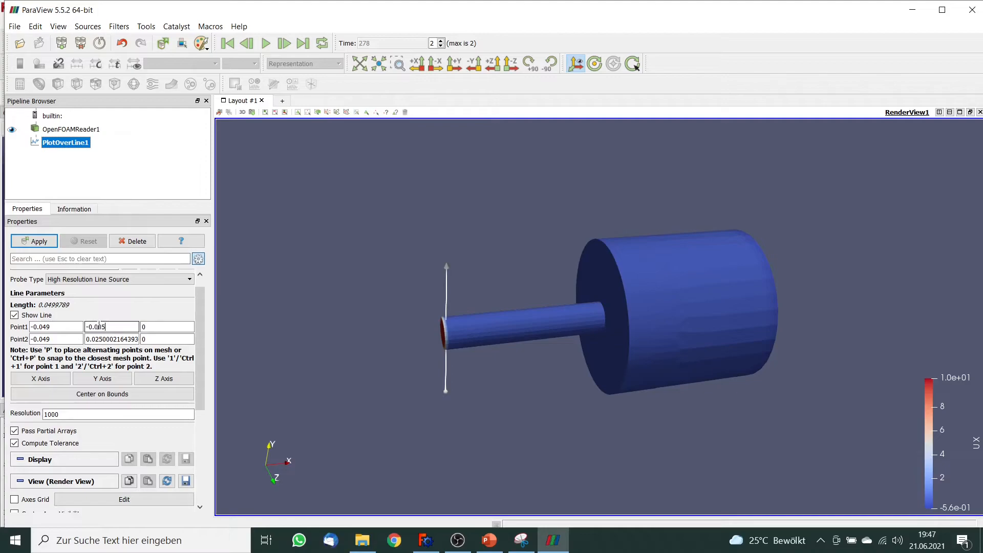
pyautogui.moveTo(95, 339); pyautogui.dragTo(186, 341)
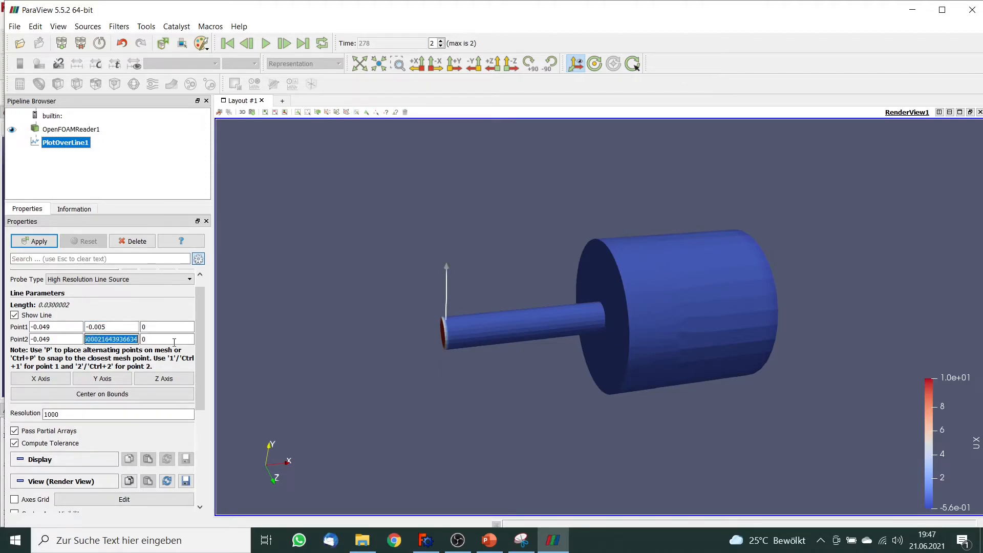
pyautogui.write('0.005')
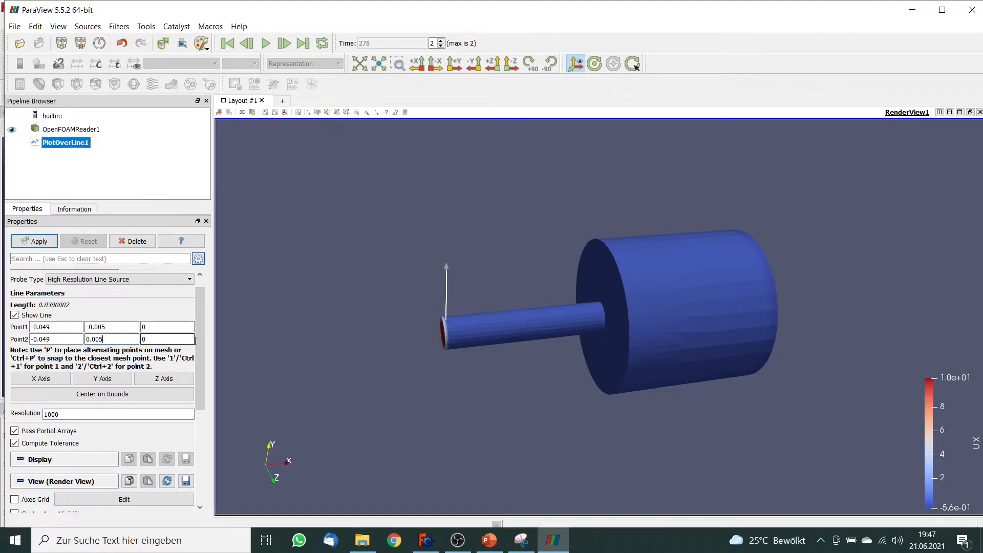
pyautogui.press('Tab')
pyautogui.click(43, 244)
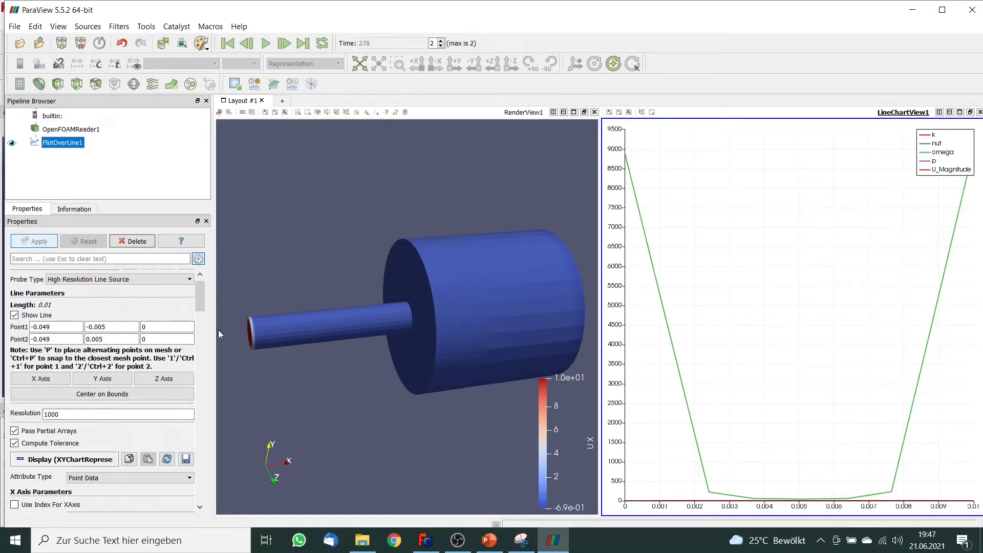
# Hide k, nut, omega and p in the chart so only U_Magnitude is plotted across the inlet pipe.
pyautogui.moveTo(196, 296); pyautogui.dragTo(197, 333)
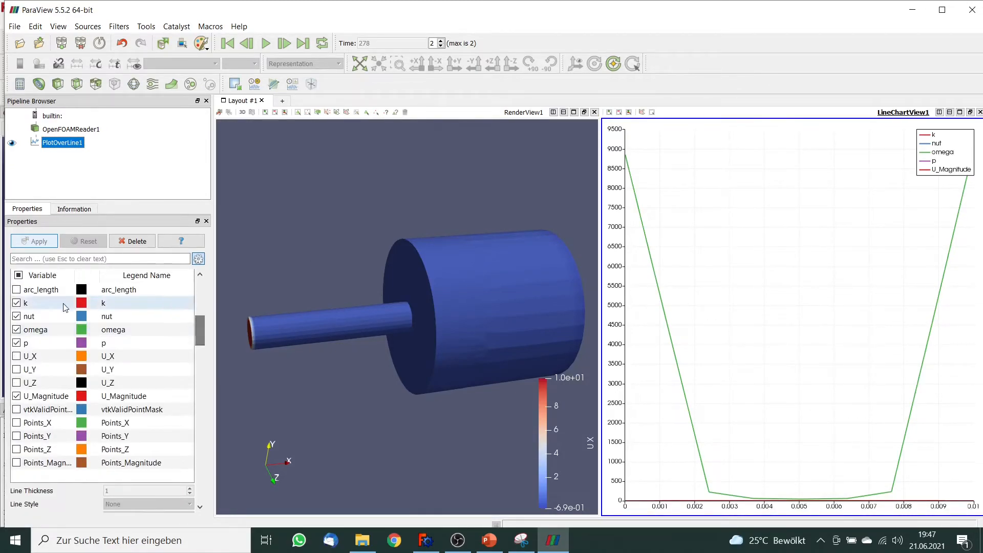
pyautogui.click(16, 303)
pyautogui.click(17, 316)
pyautogui.click(16, 330)
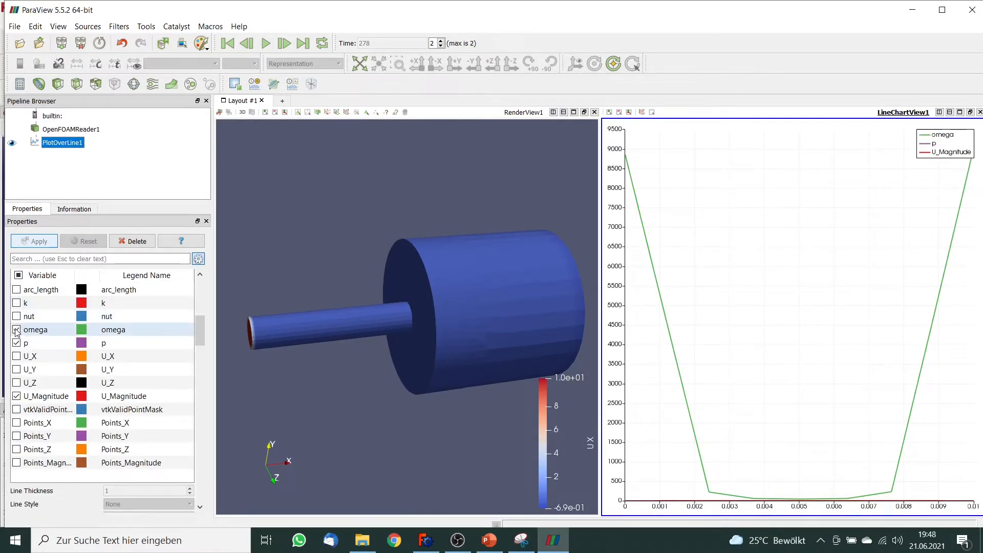
pyautogui.click(17, 343)
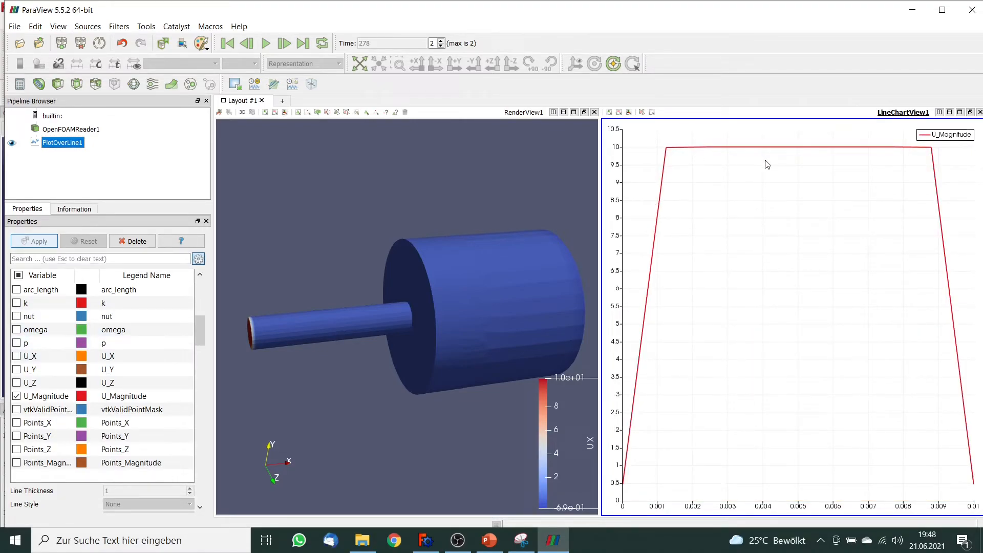
pyautogui.moveTo(816, 150)
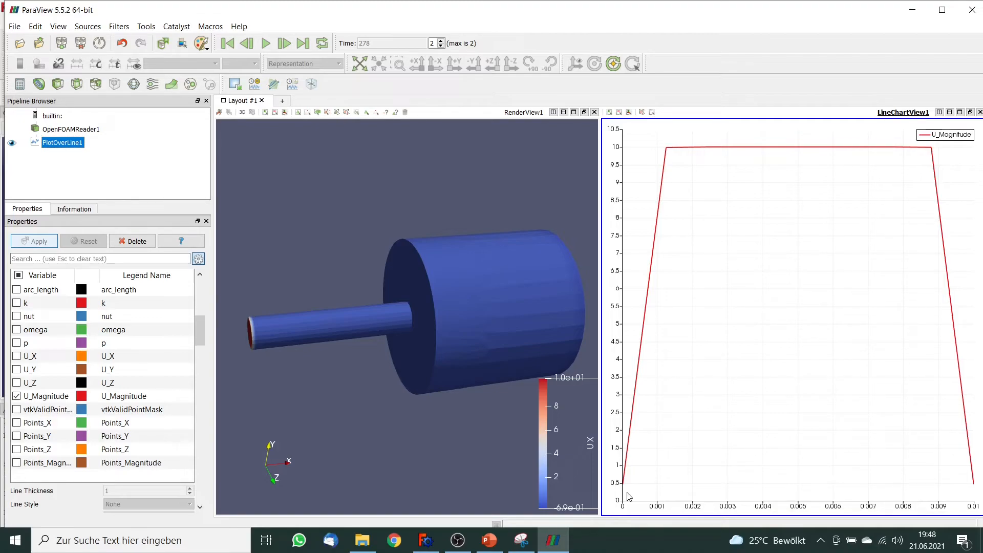
# Delete the inlet line plot and close its chart view.
pyautogui.click(138, 242)
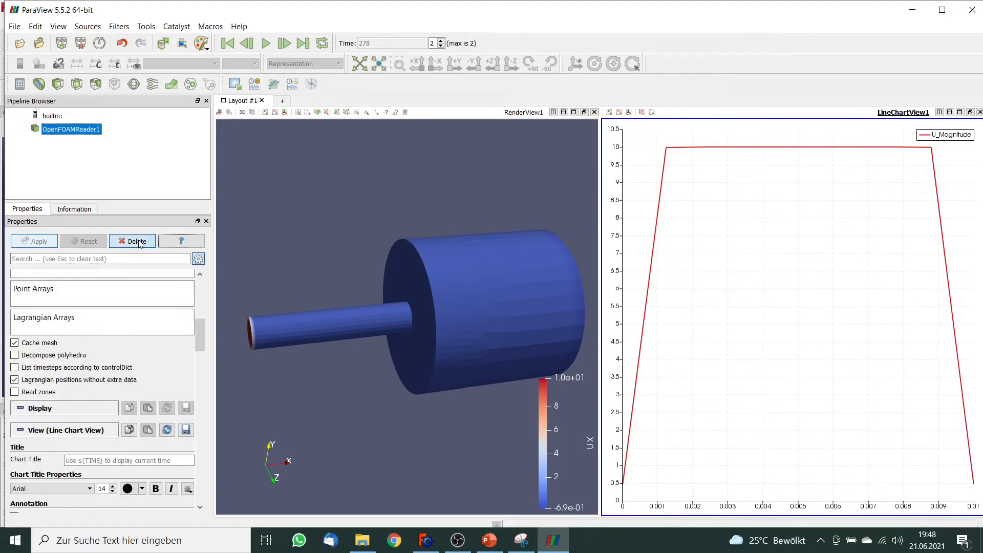
pyautogui.click(979, 112)
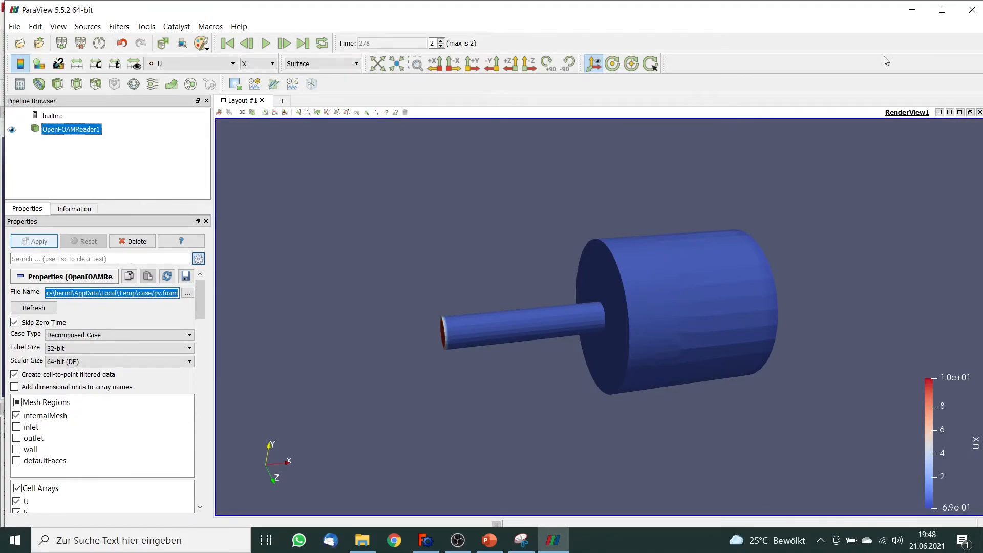
# Plot the results over a line along the model's central axis, with Y and Z of both points set to 0.
pyautogui.click(274, 84)
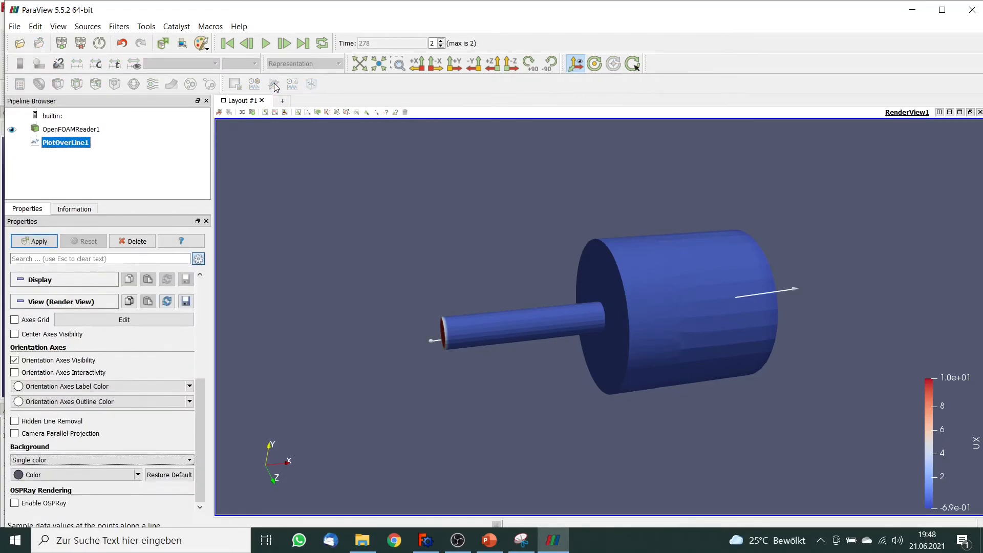
pyautogui.moveTo(204, 402); pyautogui.dragTo(202, 288)
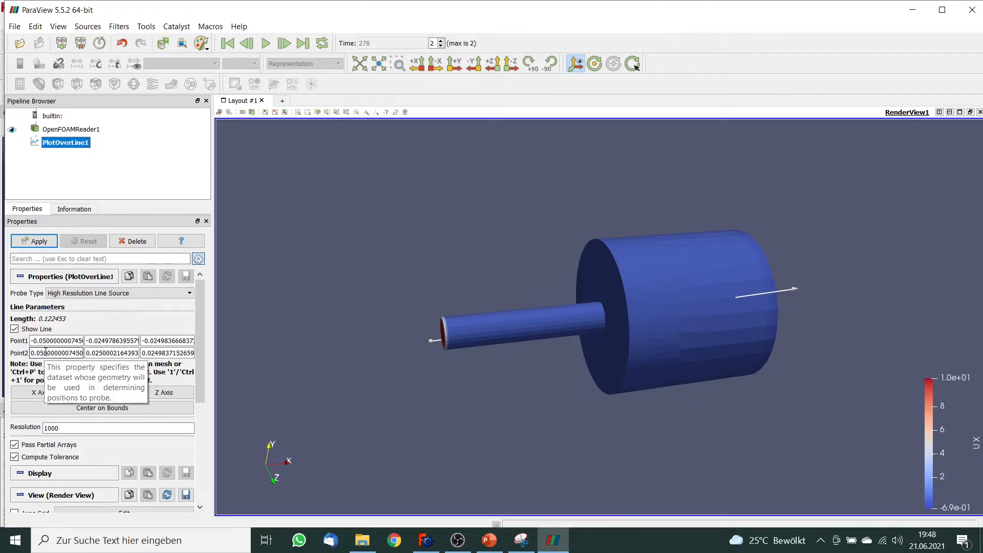
pyautogui.moveTo(89, 340); pyautogui.dragTo(187, 340)
pyautogui.write('0')
pyautogui.press('Tab')
pyautogui.write('0')
pyautogui.press('Tab')
pyautogui.press('Tab')
pyautogui.write('0')
pyautogui.press('Tab')
pyautogui.write('0')
pyautogui.press('Tab')
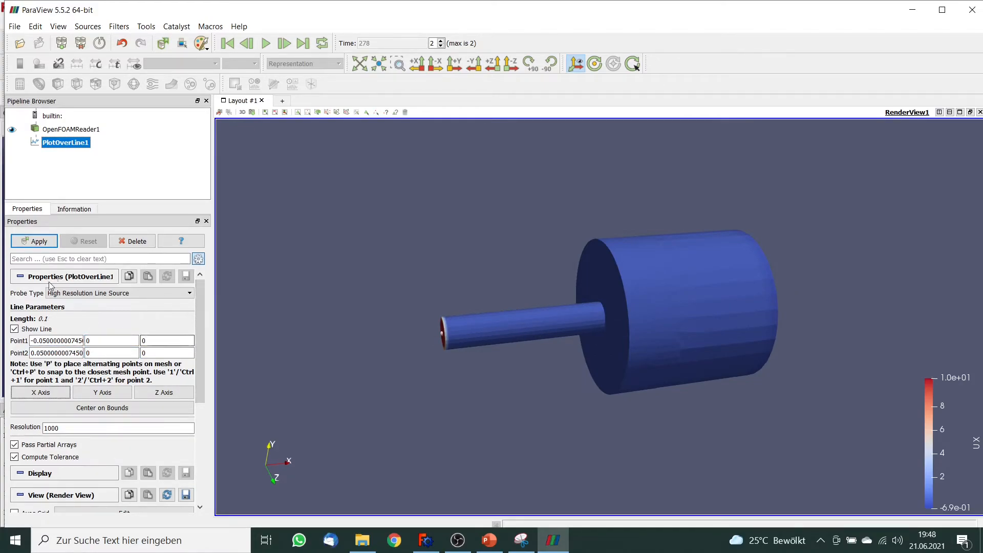
pyautogui.click(39, 243)
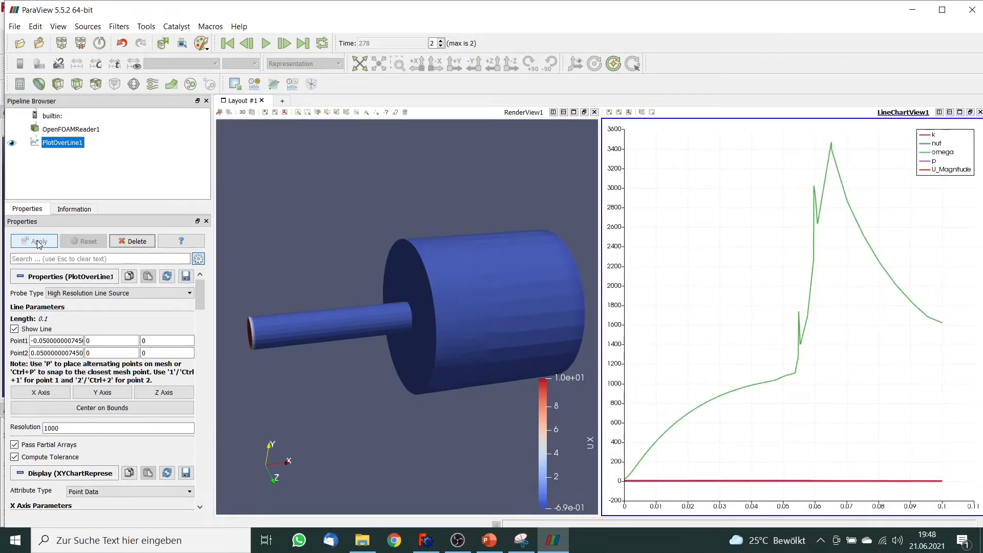
# Hide k, nut, omega and U_Magnitude so only p is plotted, and read the pressure at both ends of the line.
pyautogui.moveTo(198, 289); pyautogui.dragTo(196, 321)
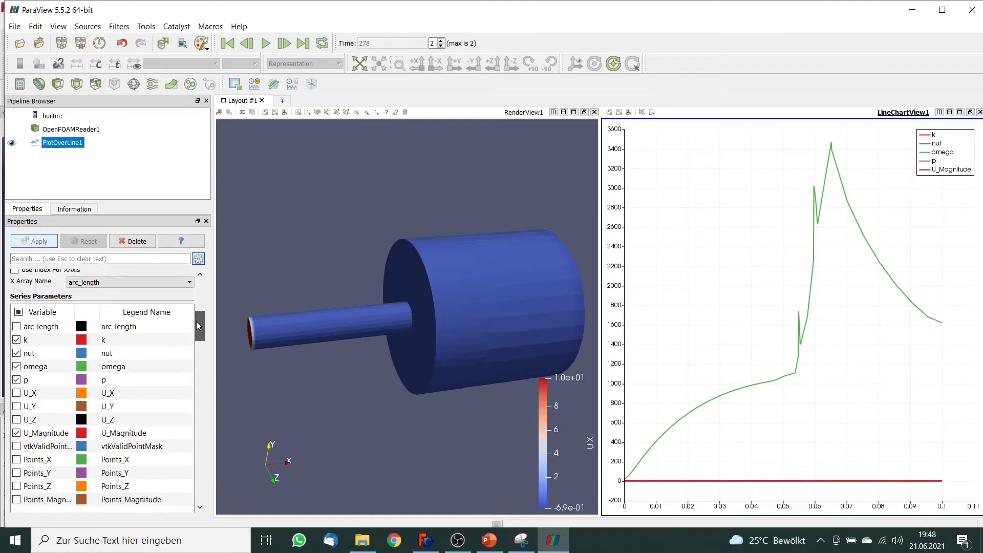
pyautogui.click(16, 340)
pyautogui.click(16, 353)
pyautogui.click(17, 366)
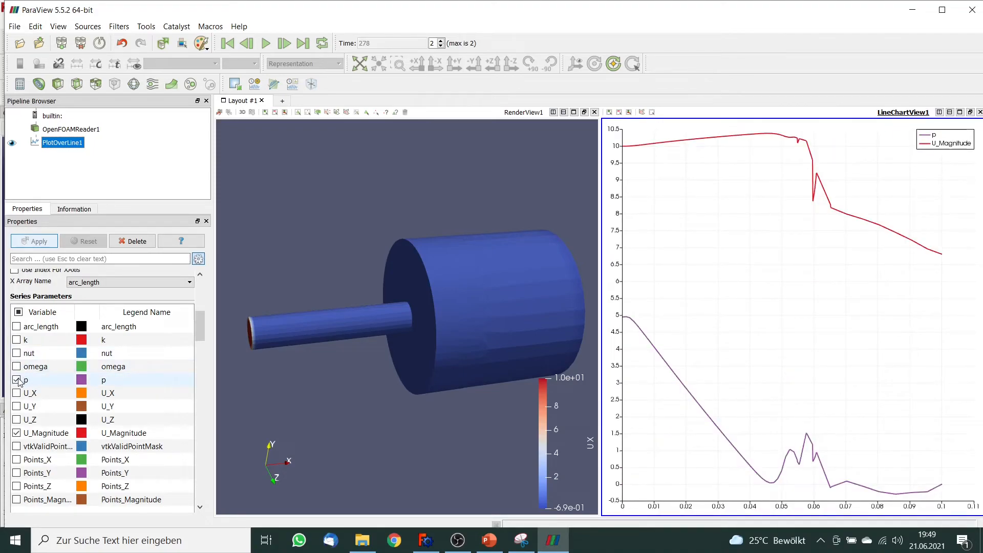
pyautogui.click(16, 432)
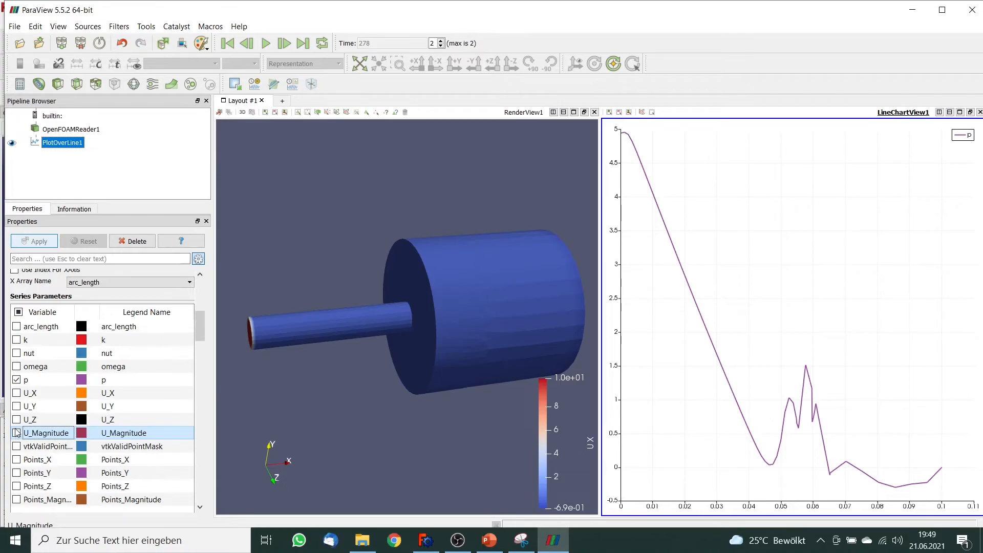
pyautogui.moveTo(629, 136)
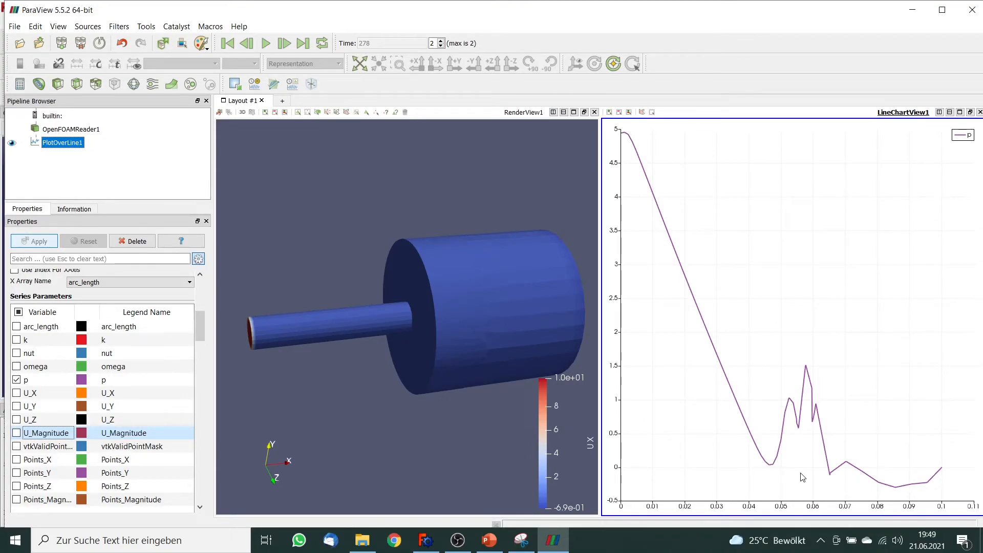
pyautogui.moveTo(942, 477)
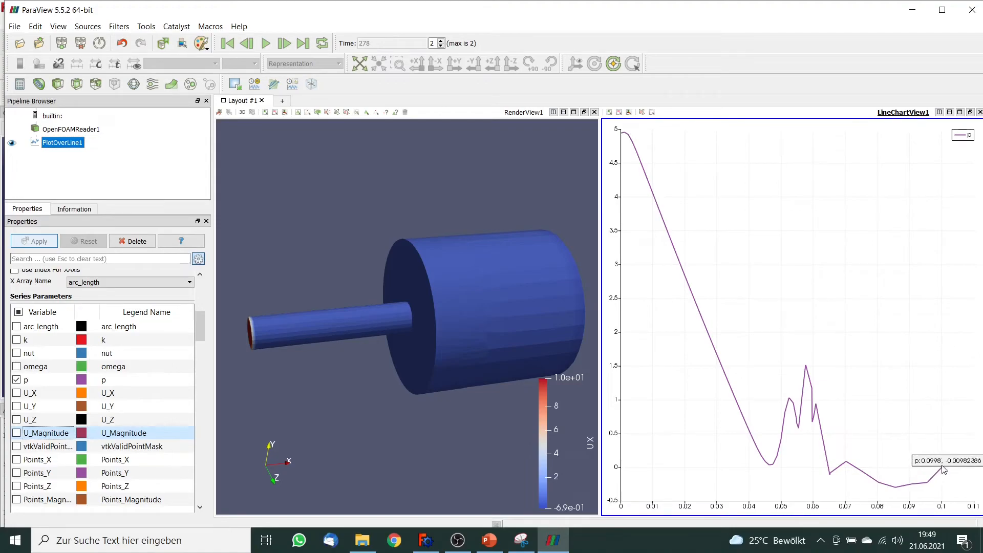